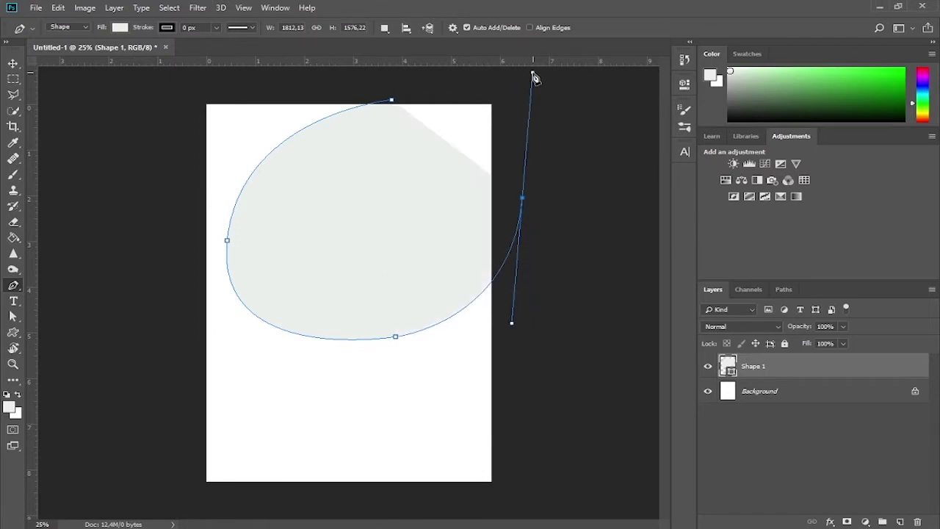
Step: Close the large rounded Pen shape at its starting point and shift it to meet the page's left edge
left_click(391, 99)
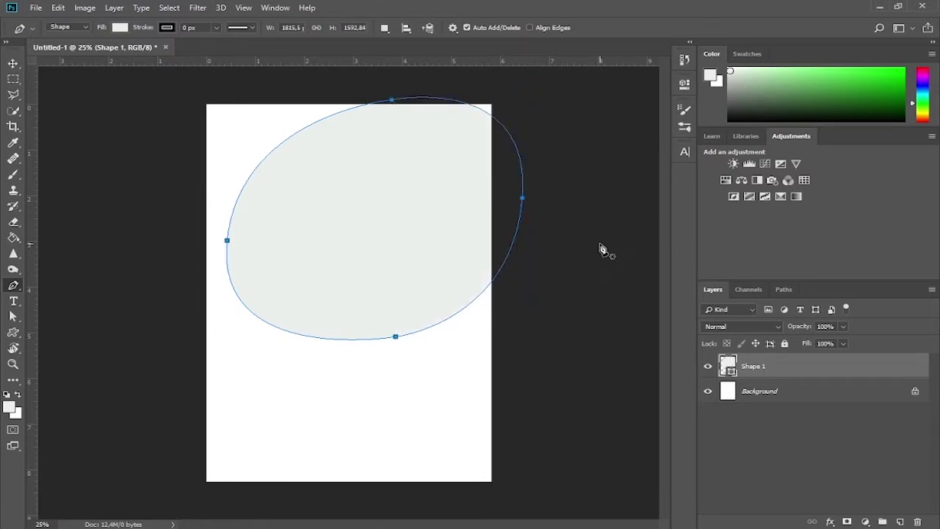
left_click(13, 63)
left_click_drag(419, 216, 400, 213)
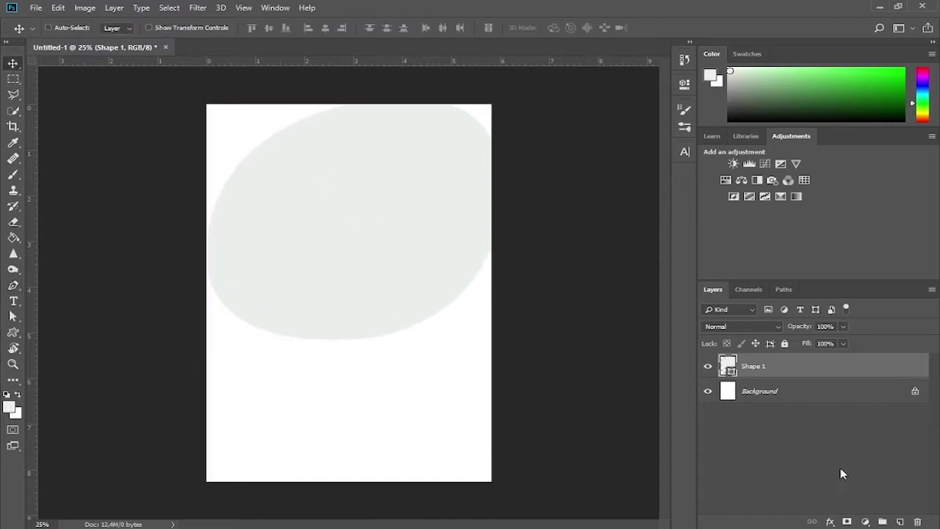
Step: On a new layer beneath the rounded shape, draw a wave-shaped Pen shape filling the page's lower-right corner and nudge it slightly up and left
left_click(898, 523)
left_click_drag(789, 383, 792, 410)
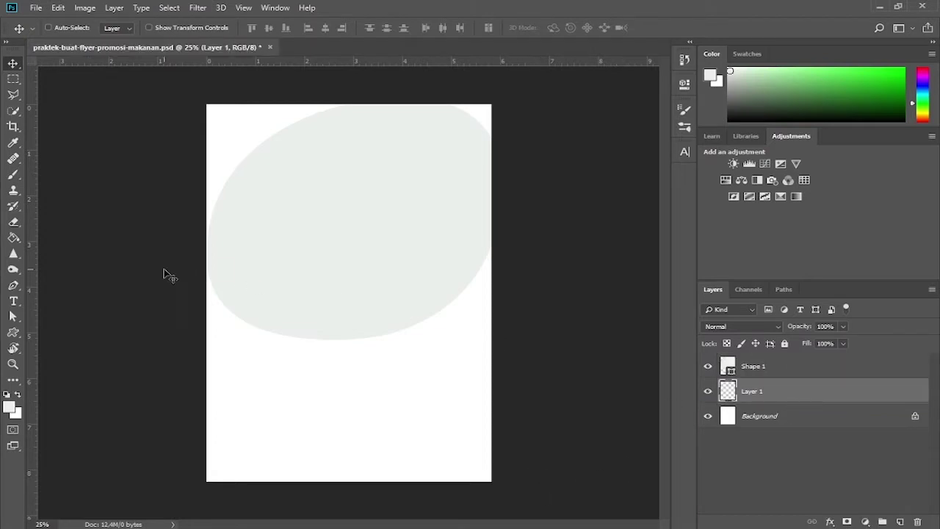
left_click(13, 285)
left_click(507, 353)
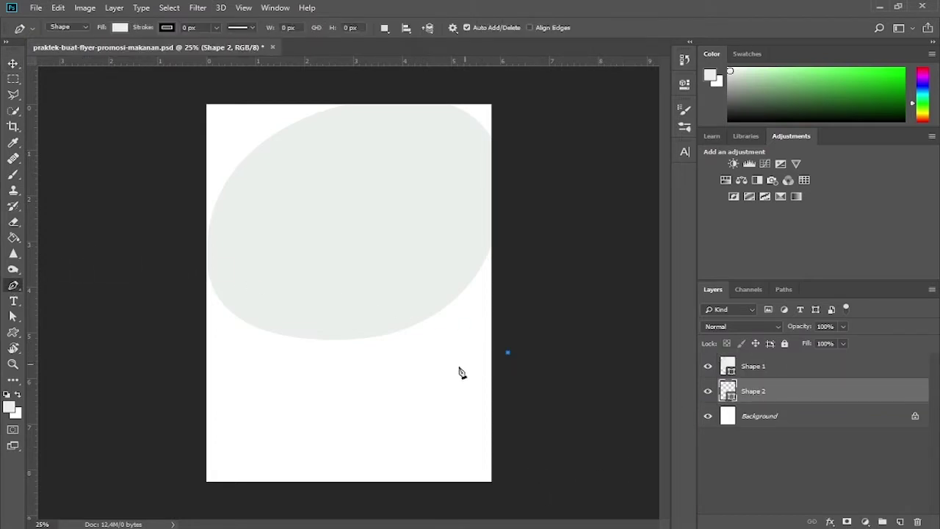
left_click_drag(375, 416, 338, 481)
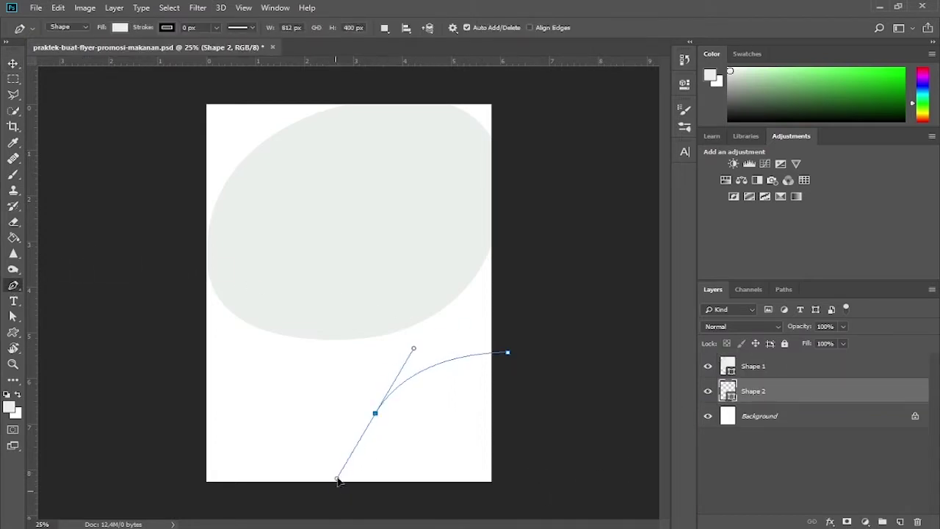
left_click(216, 483)
left_click(186, 508)
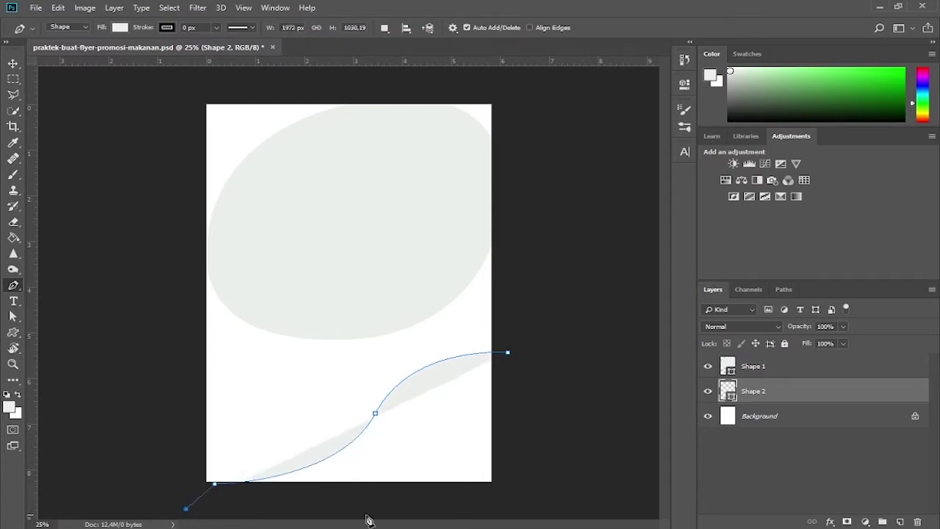
left_click(581, 510)
left_click(549, 364)
left_click(511, 354)
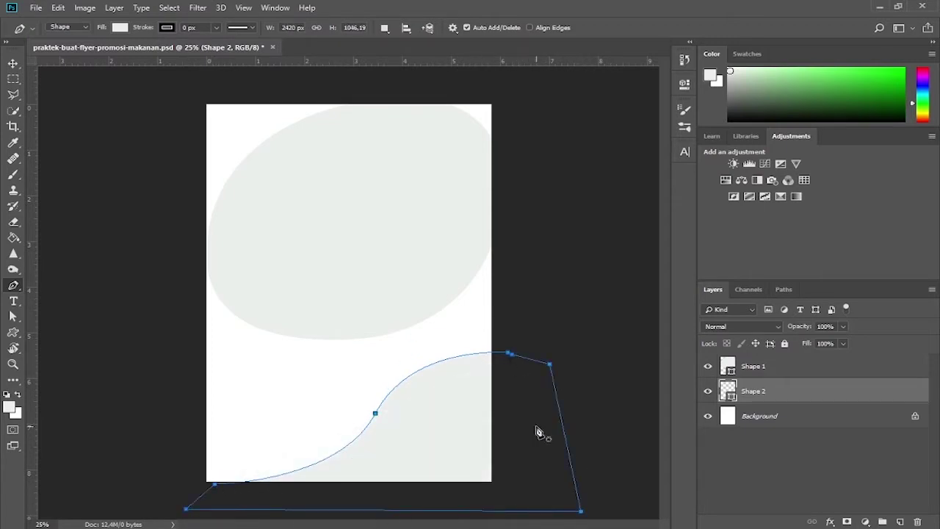
left_click(13, 63)
mouse_move(502, 439)
left_mouse_down()
mouse_move(496, 430)
mouse_move(519, 428)
mouse_move(499, 431)
left_mouse_up()
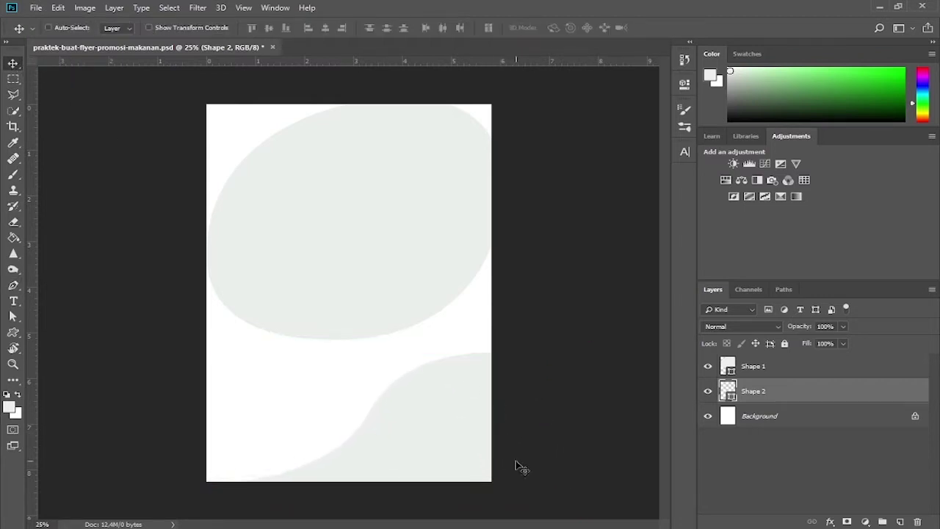
Step: Rename the rounded shape's layer as Menu Utama and the wave shape's layer as Footer
double_click(759, 370)
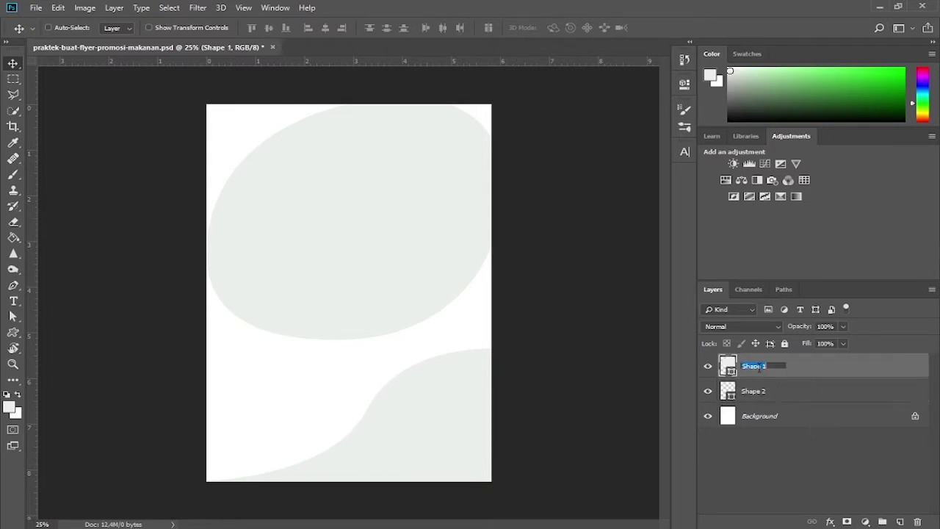
type("Mon")
double_click(761, 395)
type("Food")
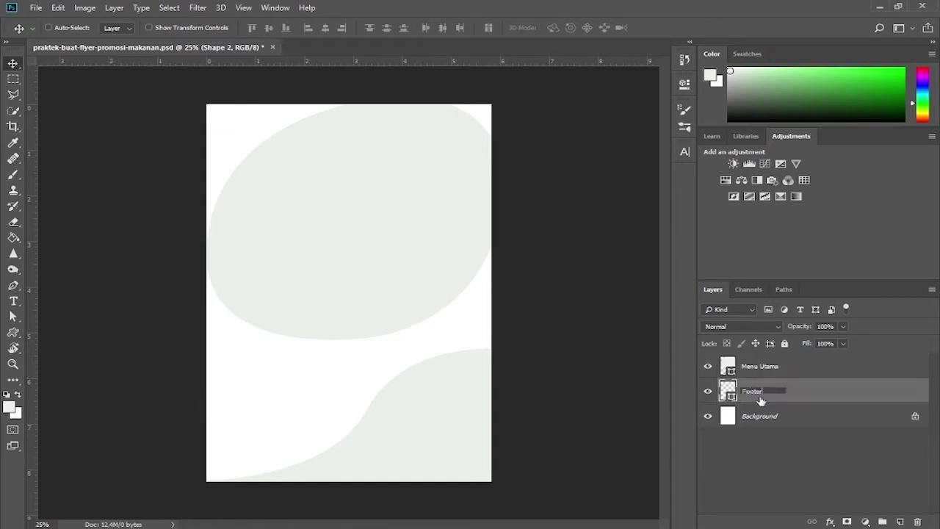
key("Return")
Step: Select the Menu Utama layer, then switch to File Explorer and preview the fried rice photo
left_click(784, 371)
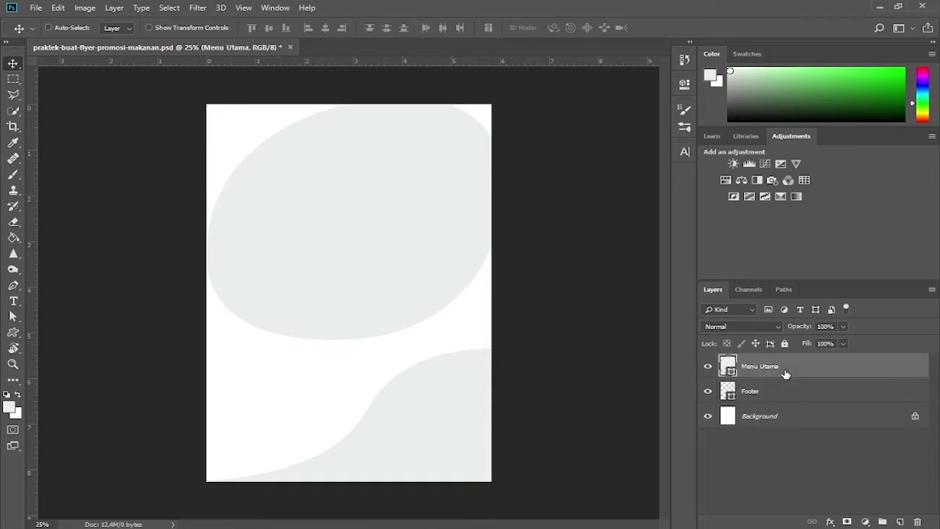
left_click(92, 523)
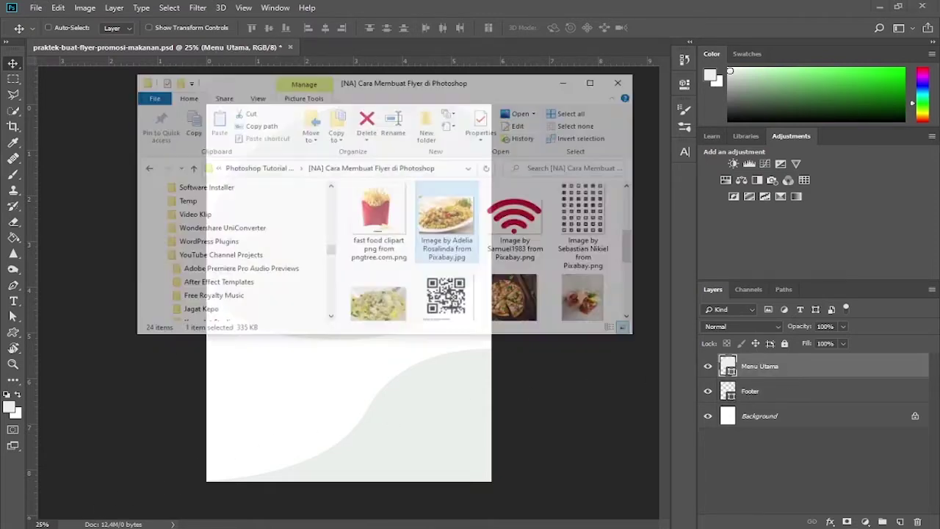
double_click(492, 188)
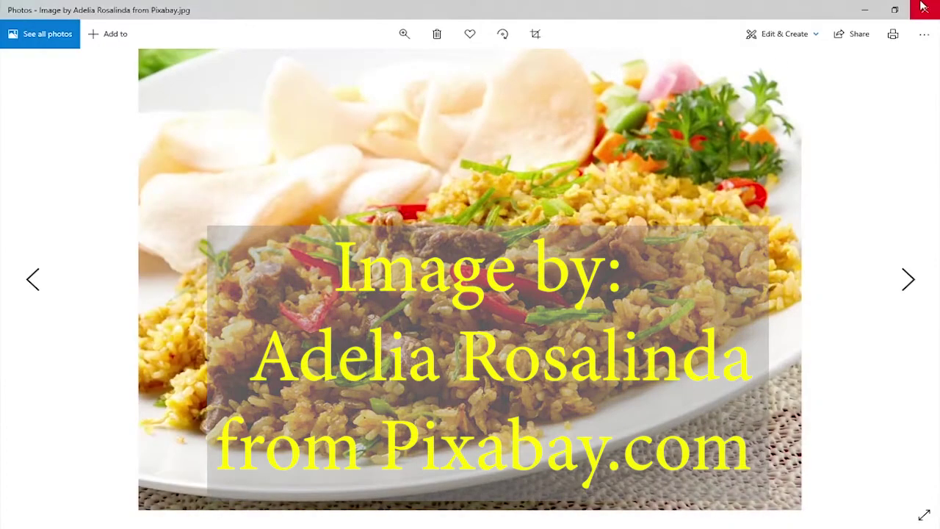
left_click(922, 6)
Step: Place the fried rice photo enlarged across the page's upper part and clip it to the Menu Utama shape
left_click_drag(477, 184, 298, 354)
left_click_drag(417, 289, 424, 170)
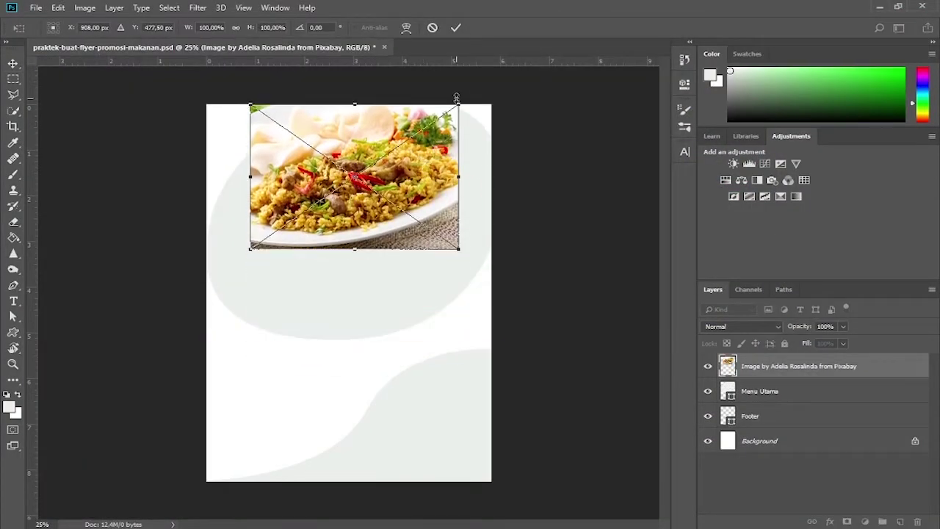
left_click_drag(459, 105, 523, 101)
left_click_drag(481, 180, 501, 187)
left_click(456, 27)
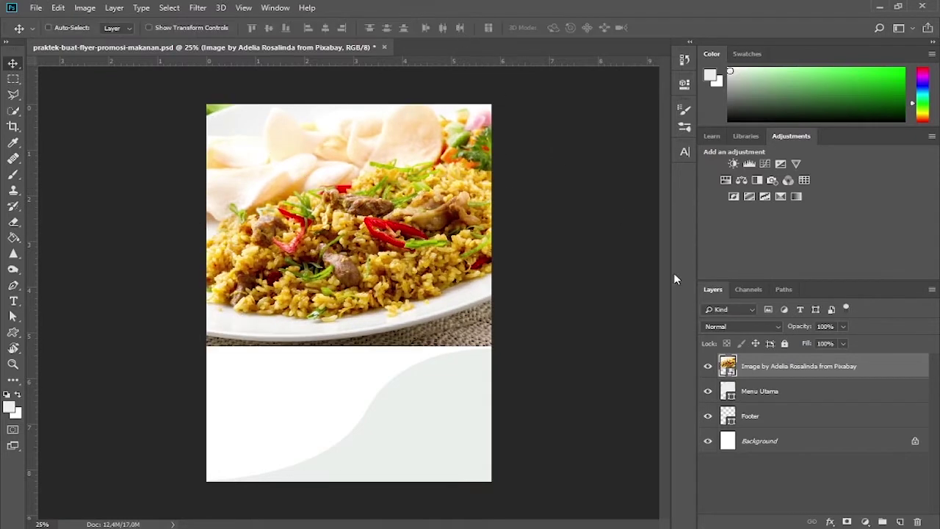
right_click(775, 370)
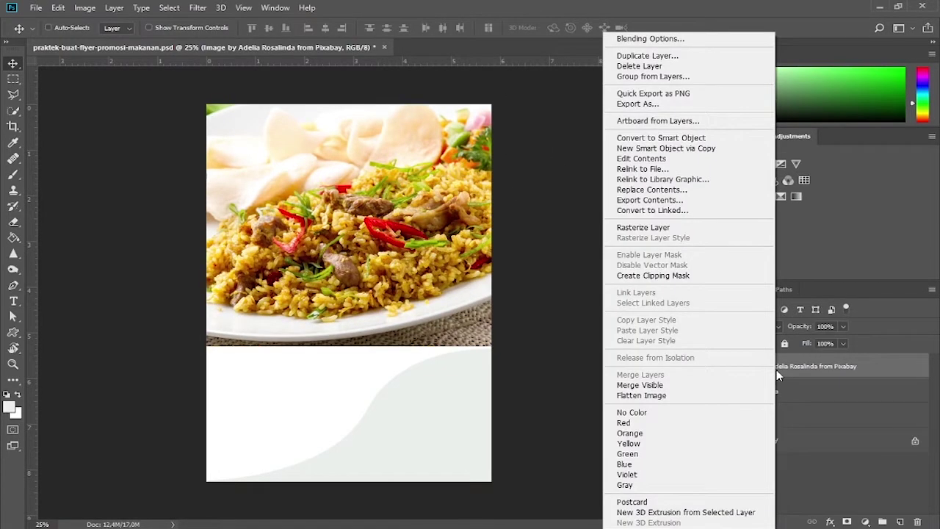
left_click(694, 276)
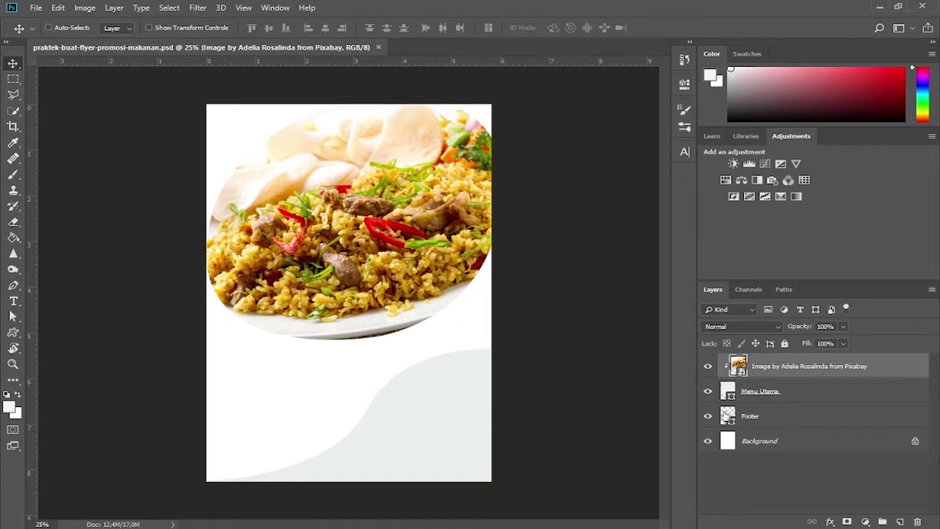
Step: Change the Footer shape's fill colour to red d90000
double_click(727, 416)
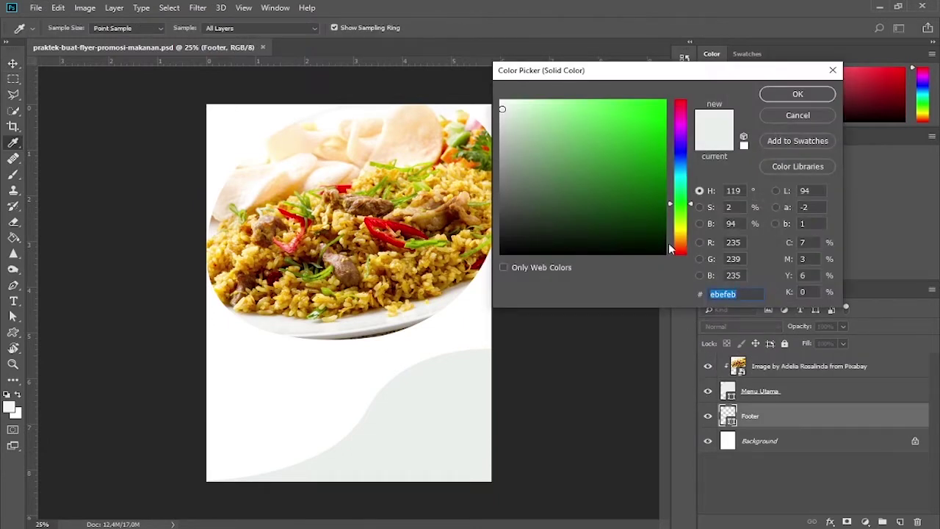
mouse_move(683, 122)
left_mouse_down()
mouse_move(685, 97)
mouse_move(664, 116)
mouse_move(690, 123)
left_mouse_up()
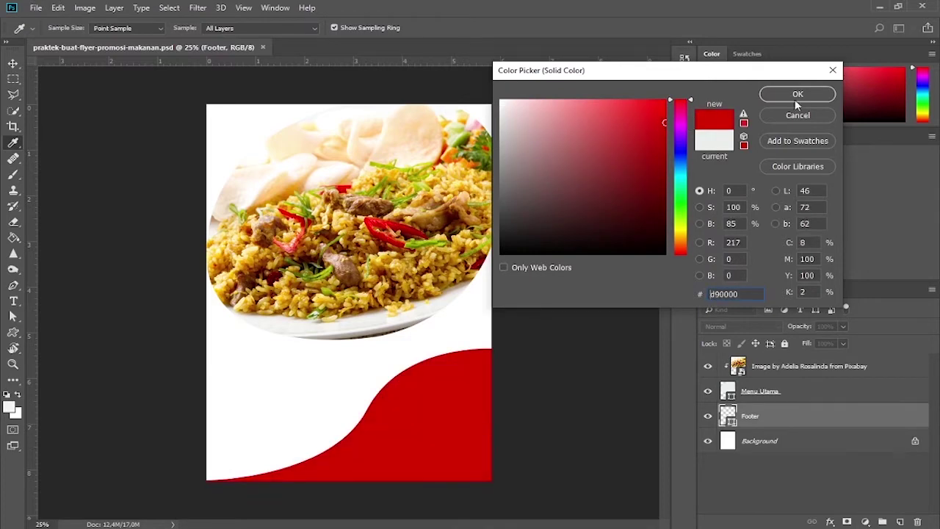
left_click(798, 96)
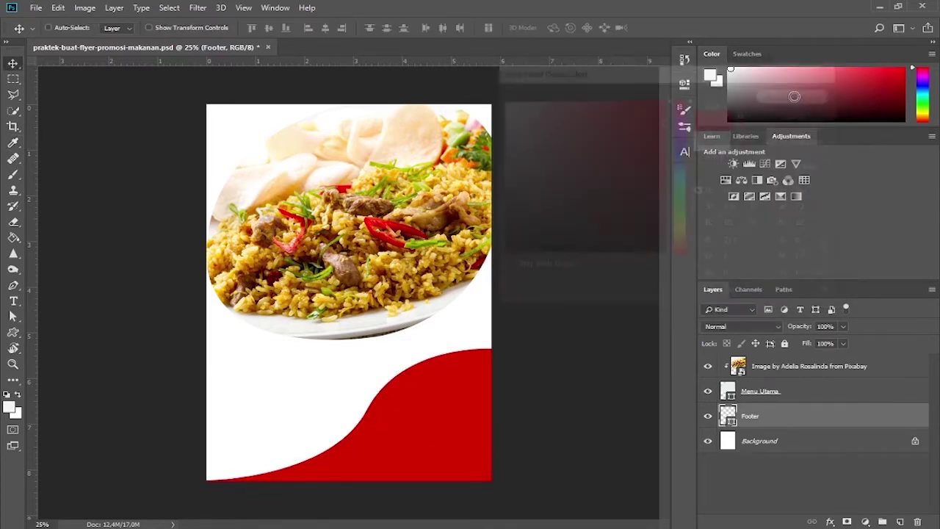
Step: Unlock the Background layer and fill it with the dark brown colour 3b2626 at 100% opacity
left_click(915, 444)
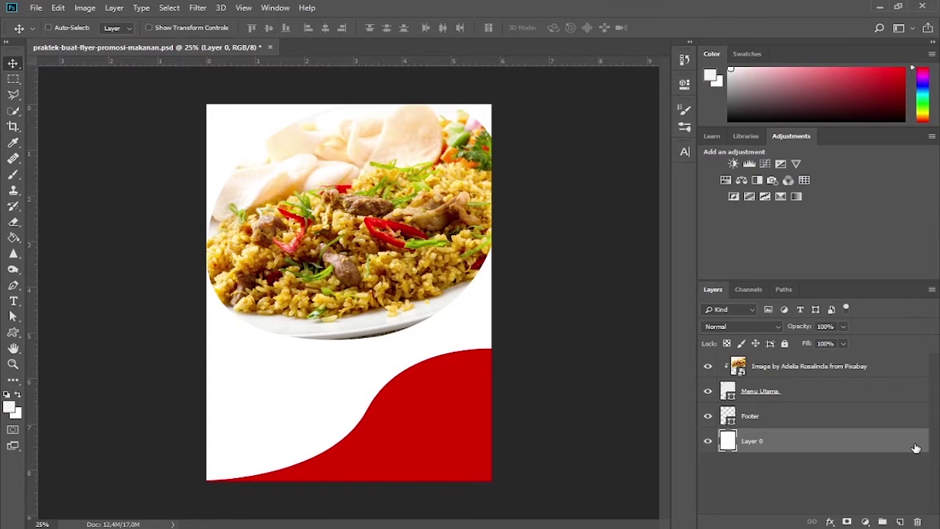
left_click(59, 10)
left_click(81, 198)
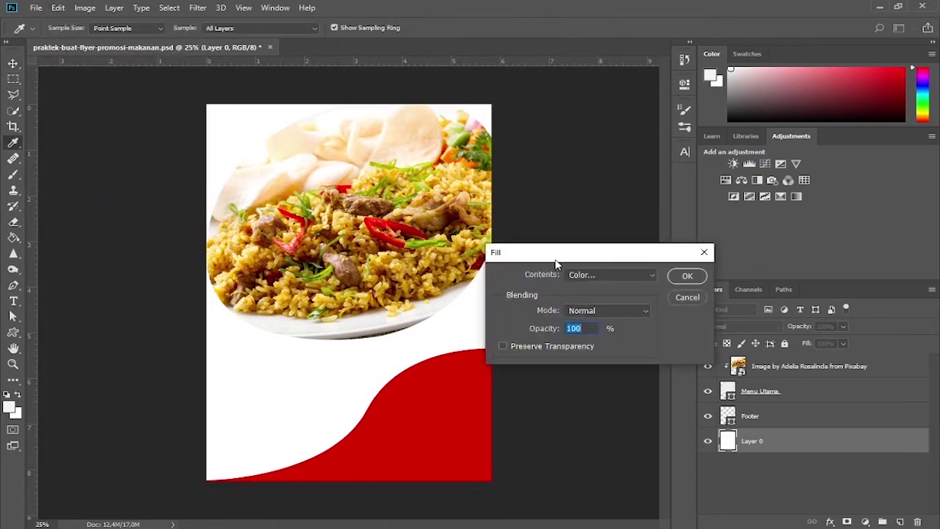
left_click(650, 276)
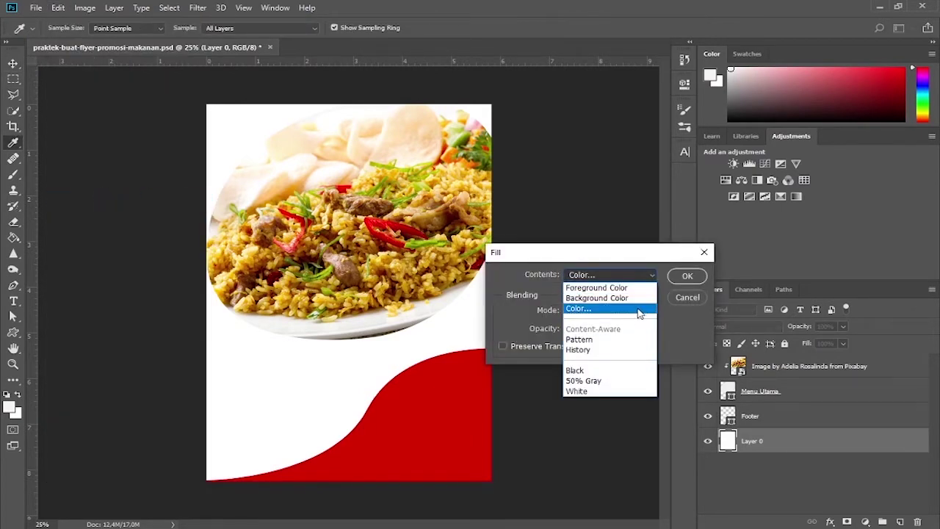
left_click(637, 308)
left_click(665, 238)
left_click_drag(664, 239, 558, 219)
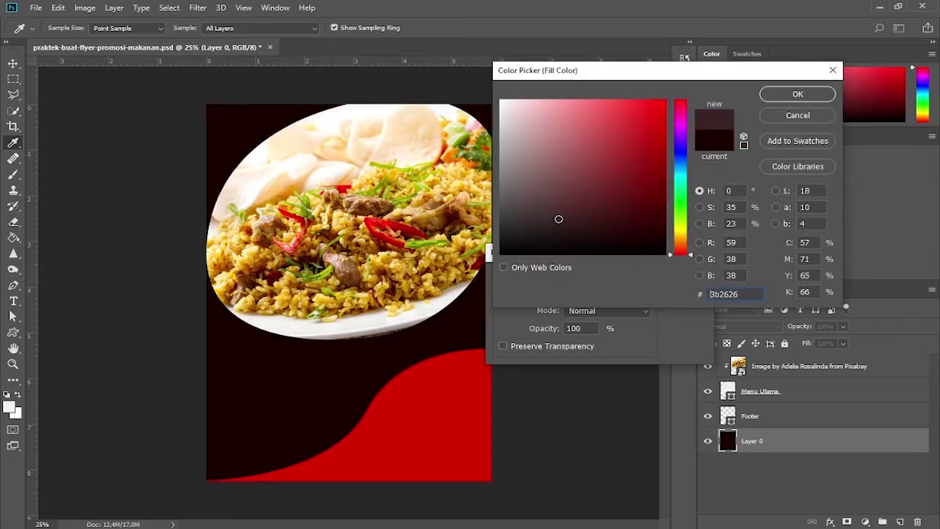
left_click(797, 94)
left_click(684, 275)
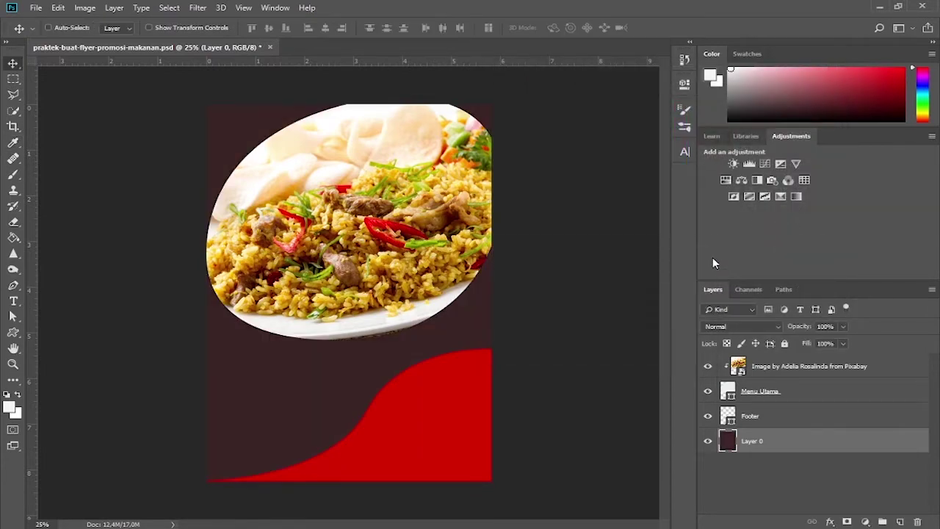
Step: Add a Gradient Overlay to the dark brown background layer using the Neutral Density preset
double_click(729, 443)
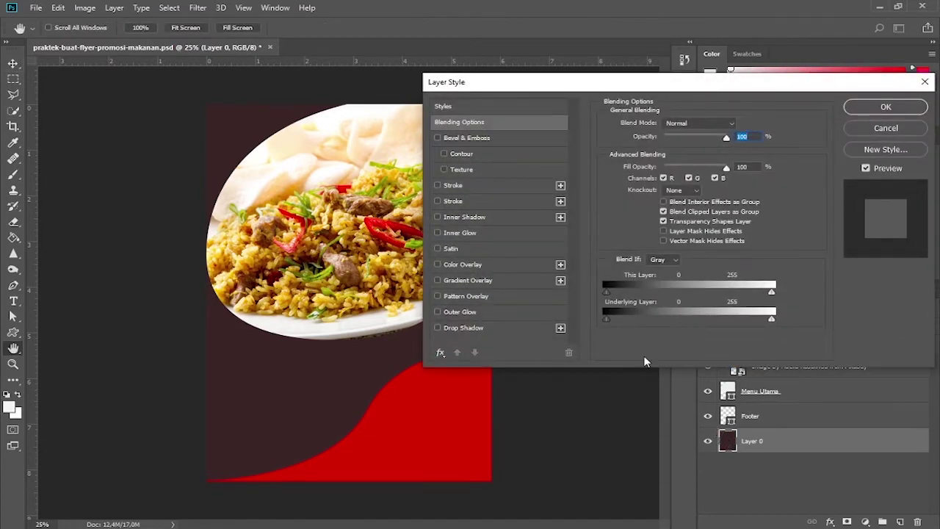
left_click(489, 280)
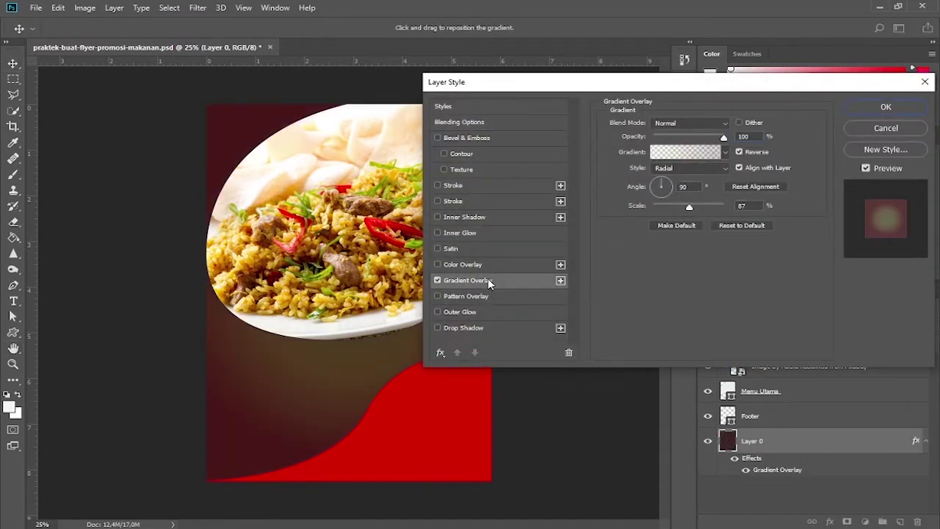
left_click(725, 152)
left_click(665, 180)
left_click(665, 217)
left_click(684, 223)
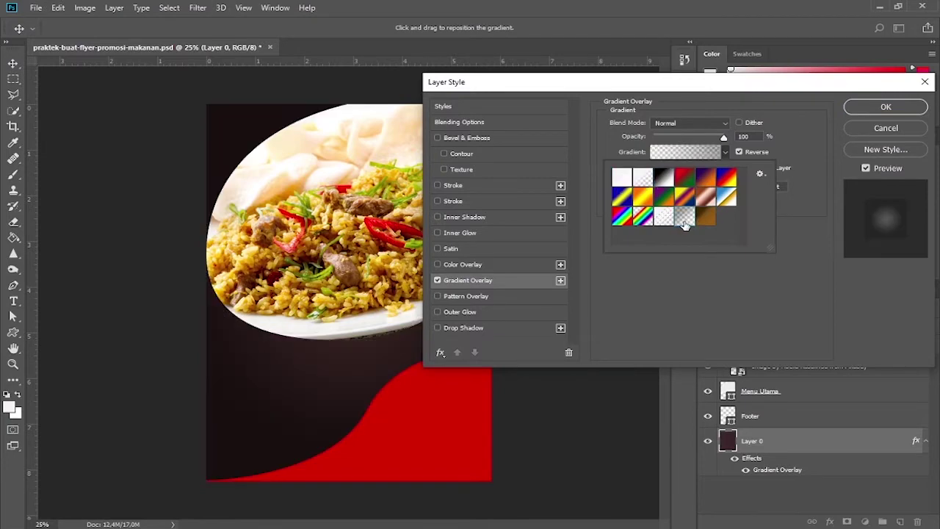
left_click(712, 249)
Step: Set the overlay gradient's starting colour stop to dark red 4d2424
left_click(676, 153)
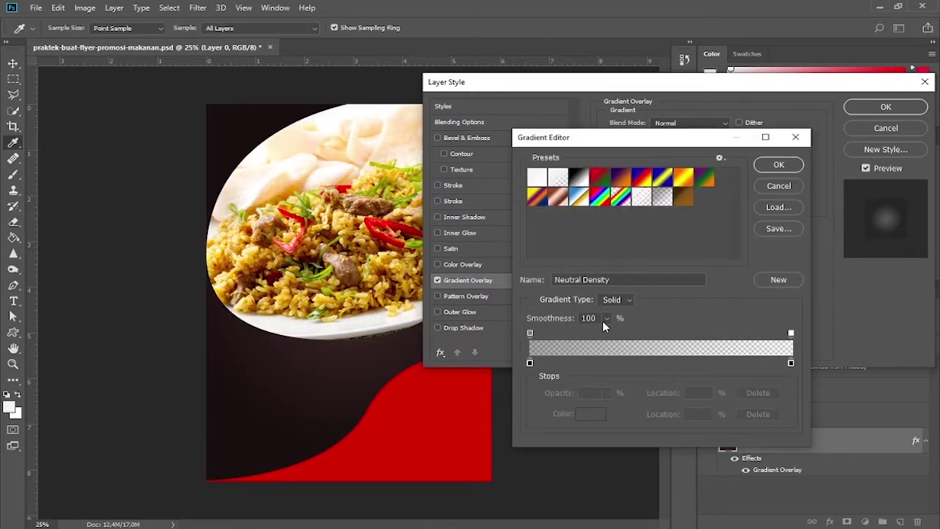
double_click(529, 362)
mouse_move(580, 215)
left_mouse_down()
mouse_move(609, 184)
mouse_move(589, 207)
left_mouse_up()
left_click(797, 95)
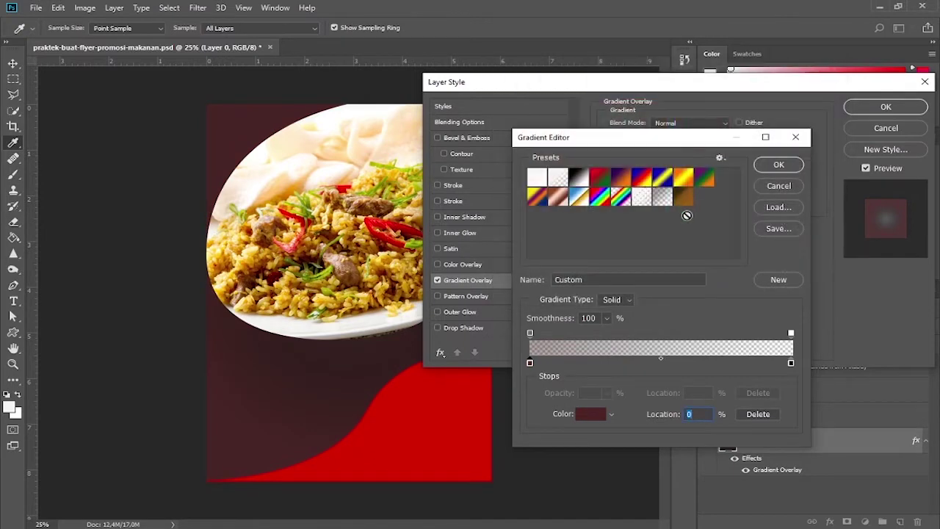
left_click(769, 166)
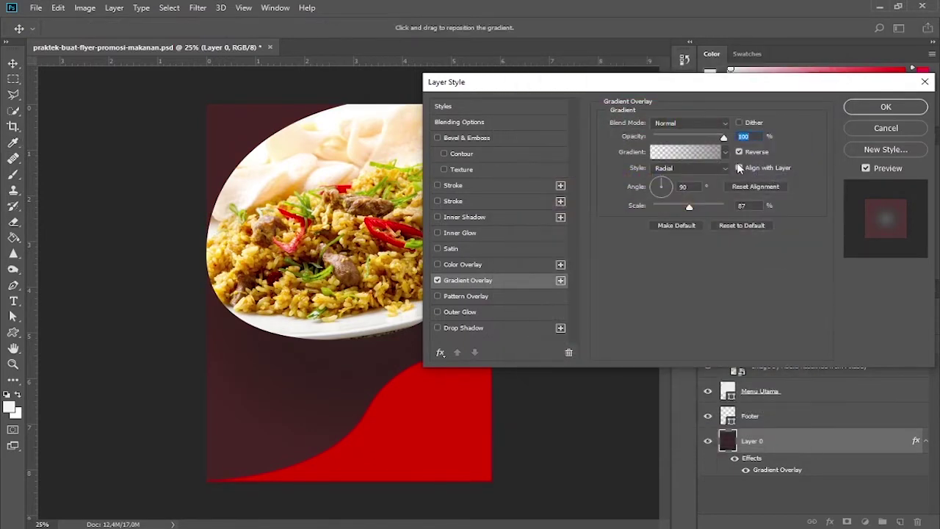
Step: Reopen the overlay gradient for editing and set its ending colour stop to bright red
left_click(678, 155)
left_click(790, 333)
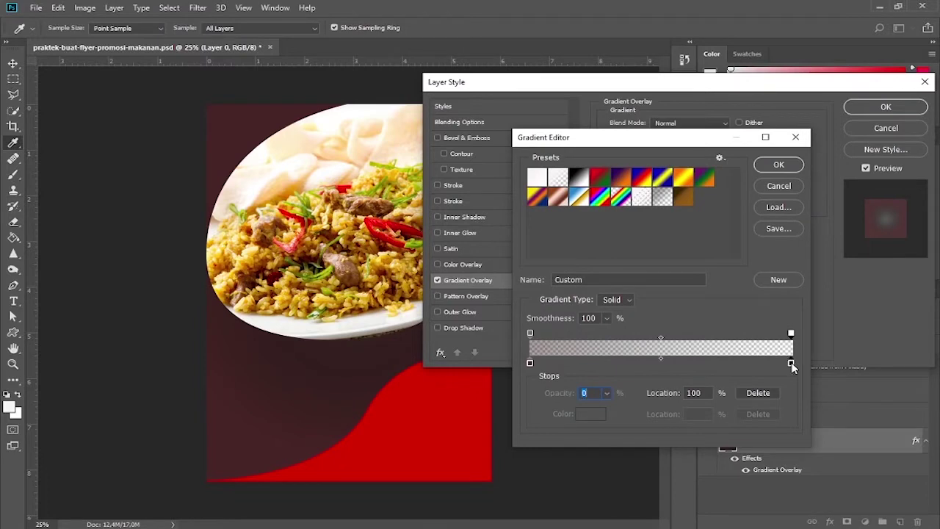
double_click(790, 362)
left_click_drag(538, 253, 669, 98)
left_click(782, 96)
Step: Set the background overlay gradient's starting colour stop to the more saturated dark red 4d1010
double_click(531, 364)
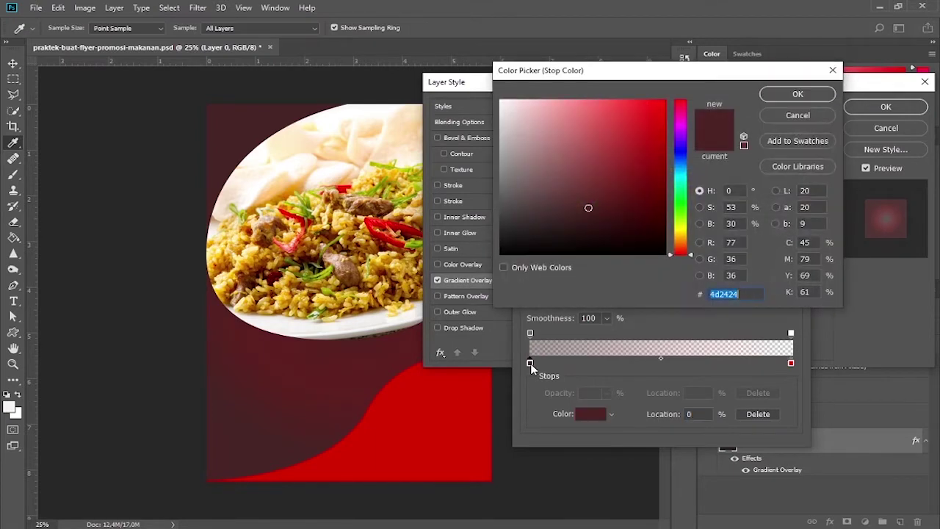
left_click_drag(622, 225, 631, 208)
left_click(800, 96)
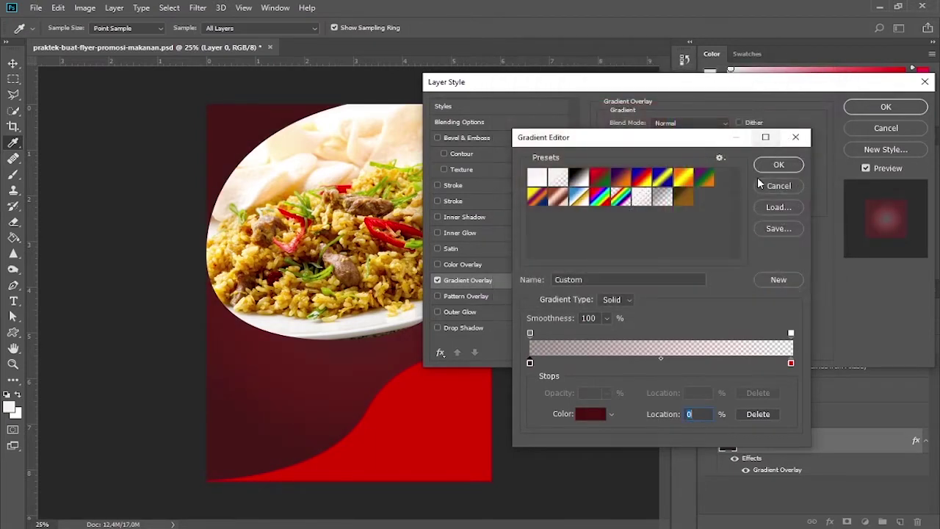
Step: Accept the edited gradient, set the background overlay's angle to 54° and apply the layer style
left_click(529, 333)
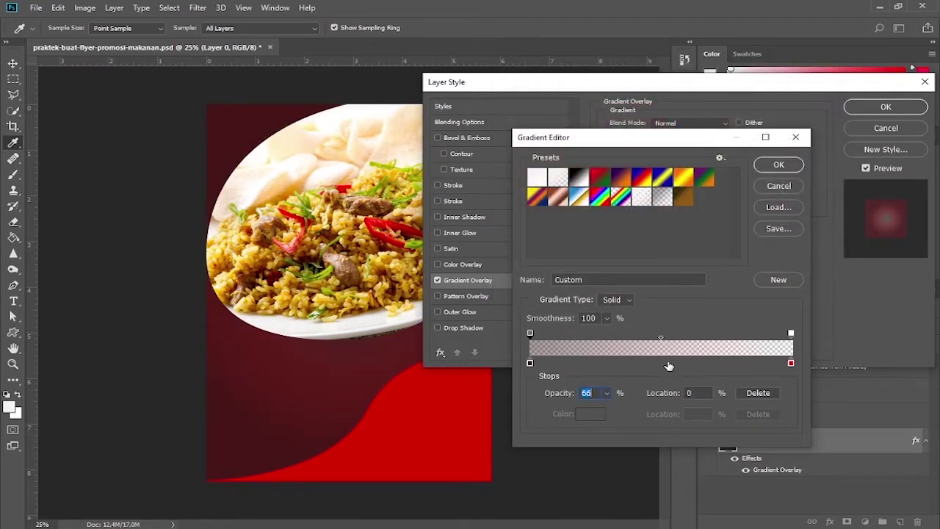
left_click(780, 166)
left_click(668, 185)
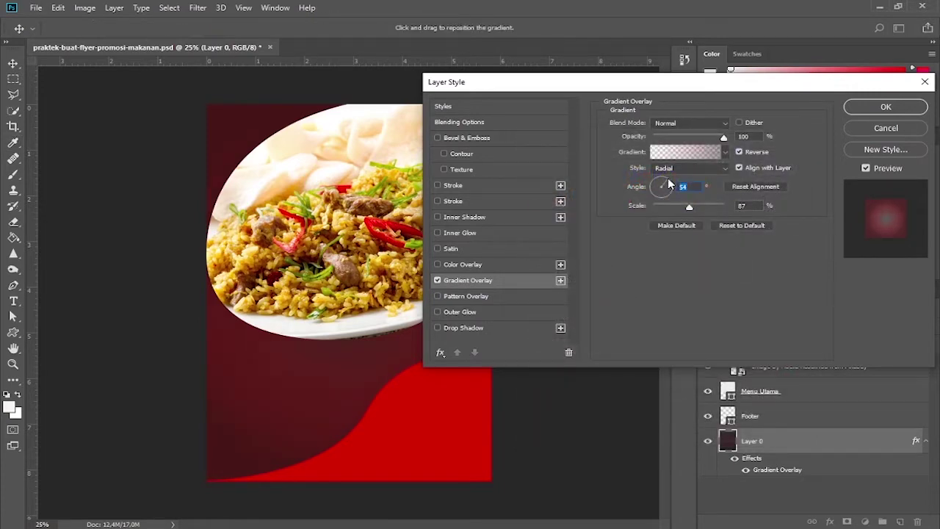
left_click(881, 107)
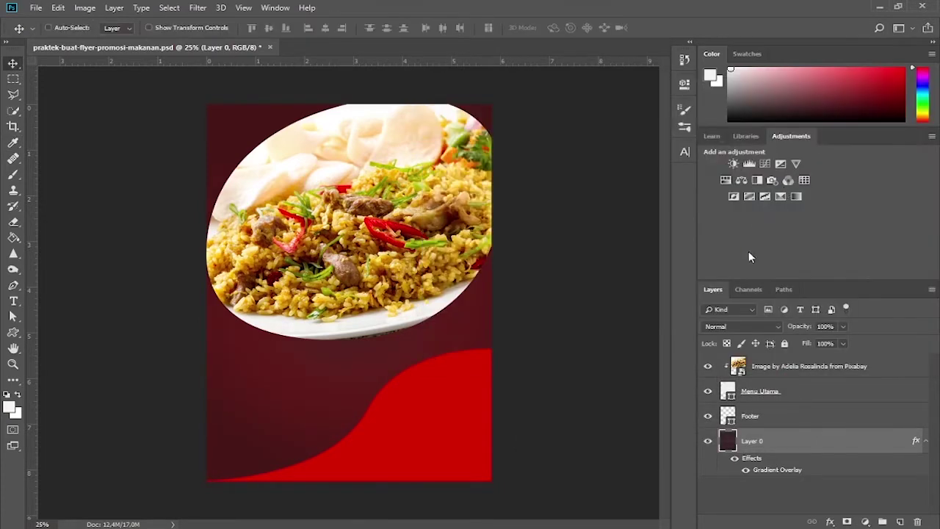
Step: Add a Gradient Overlay to the Footer layer and change its starting colour stop to a lighter red
right_click(727, 419)
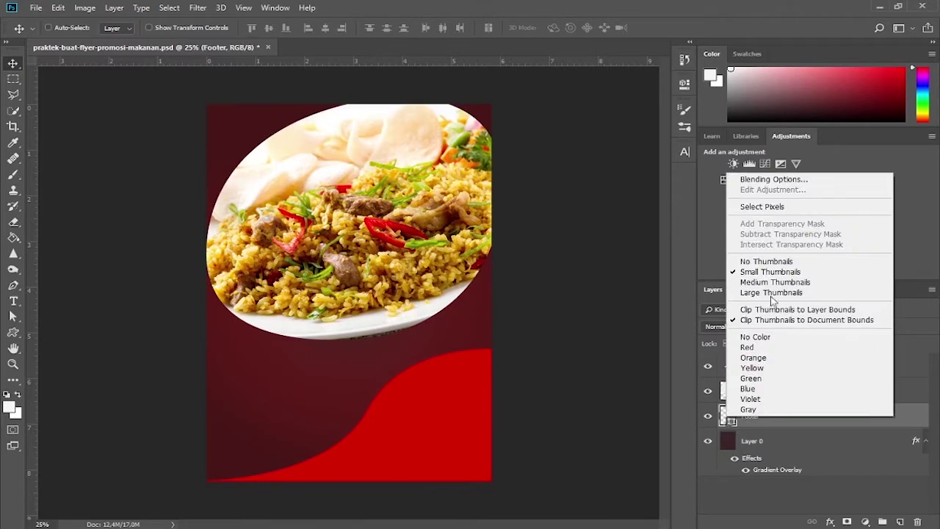
left_click(788, 181)
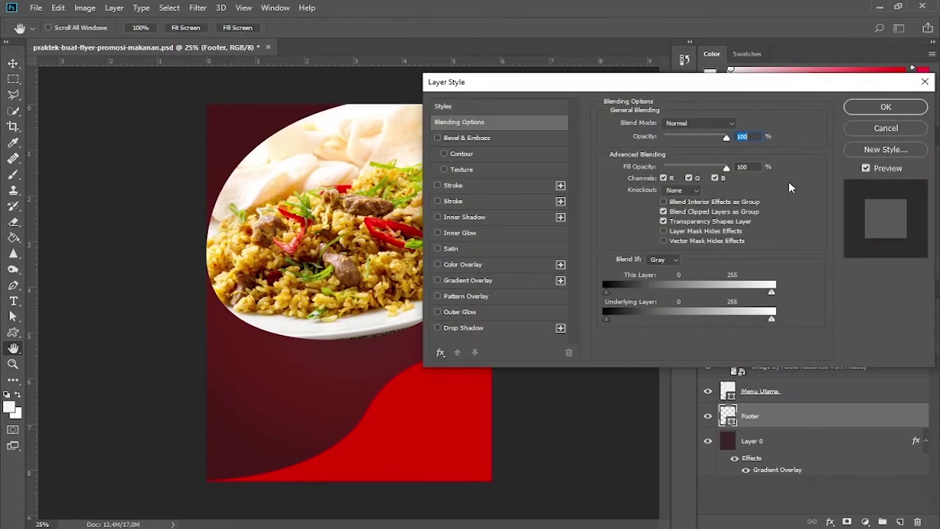
left_click(463, 283)
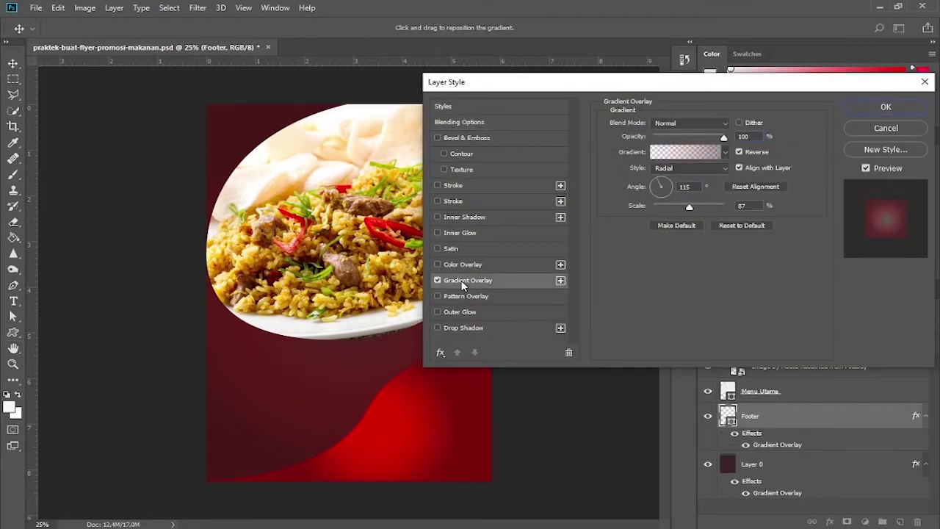
left_click(687, 152)
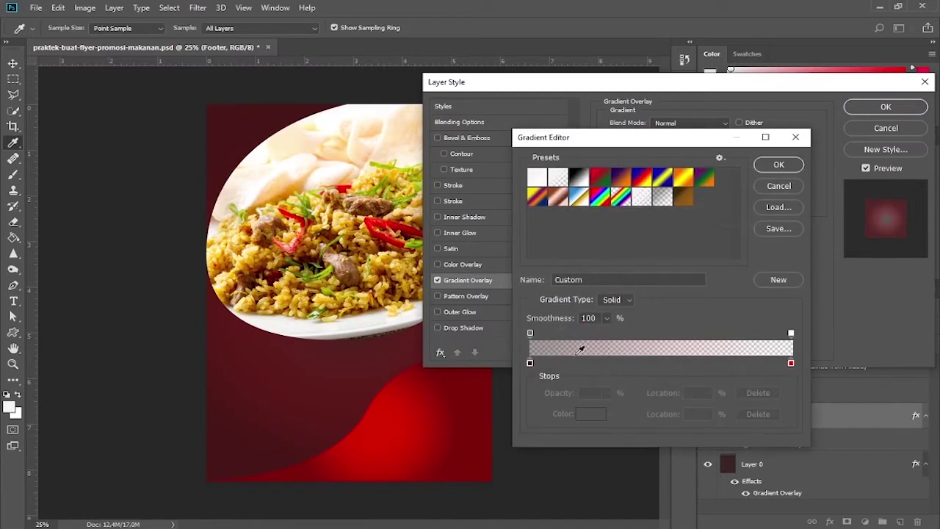
double_click(530, 363)
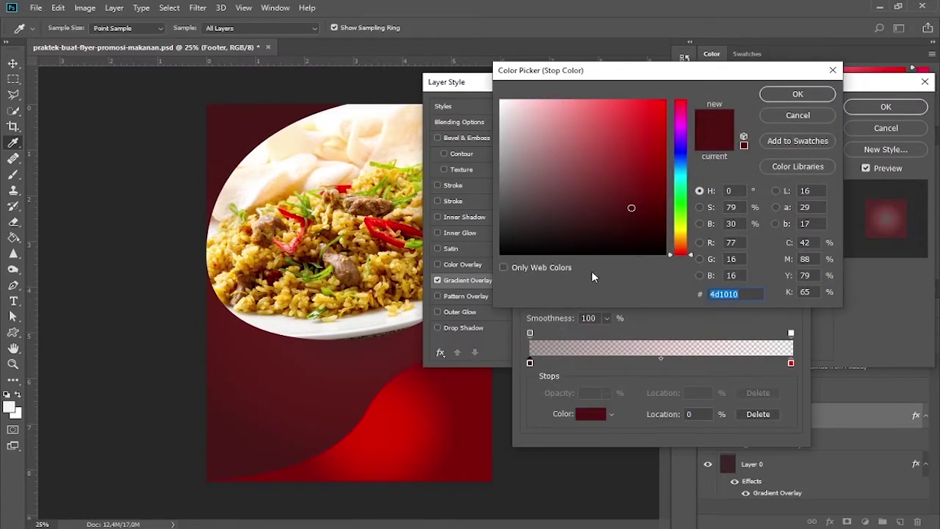
left_click_drag(633, 177, 638, 169)
left_click(797, 94)
Step: Set the footer gradient's ending colour stop to red e21414 and accept the gradient
double_click(790, 363)
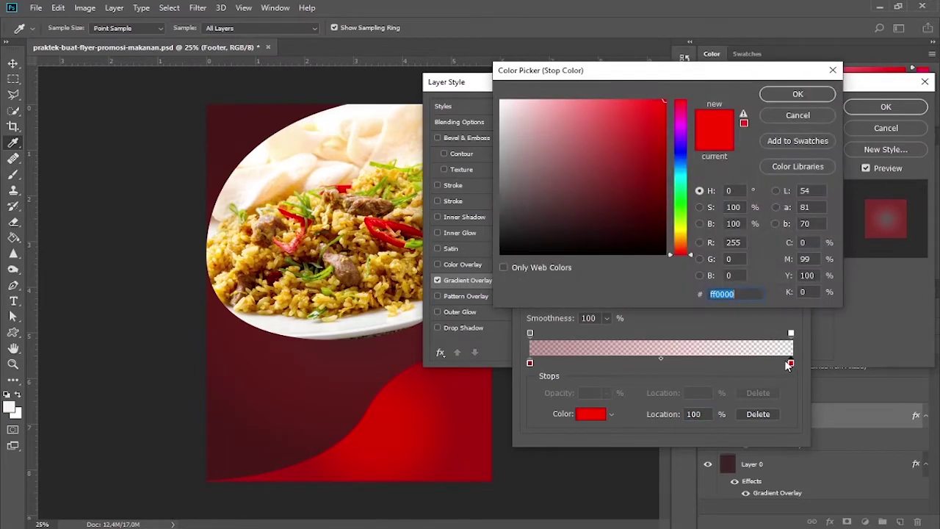
left_click(648, 154)
left_click(661, 117)
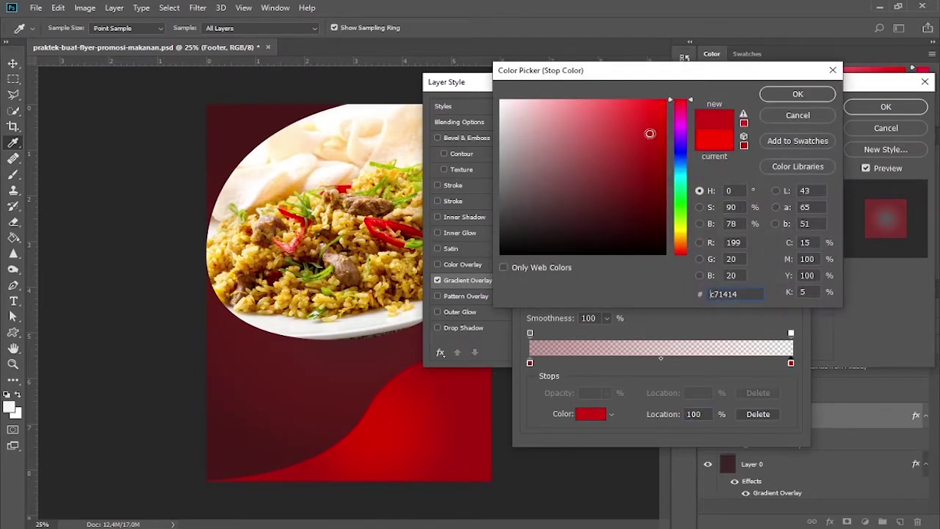
left_click(652, 116)
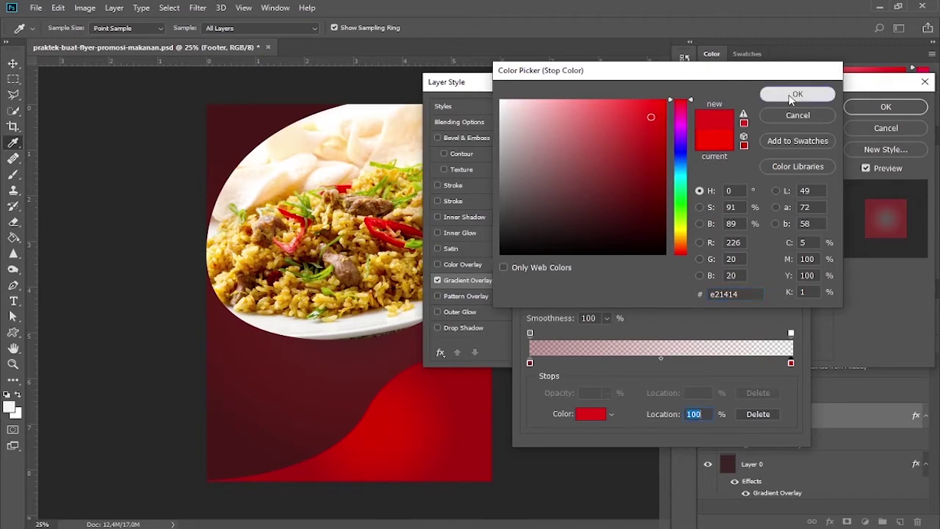
left_click(794, 95)
left_click(780, 166)
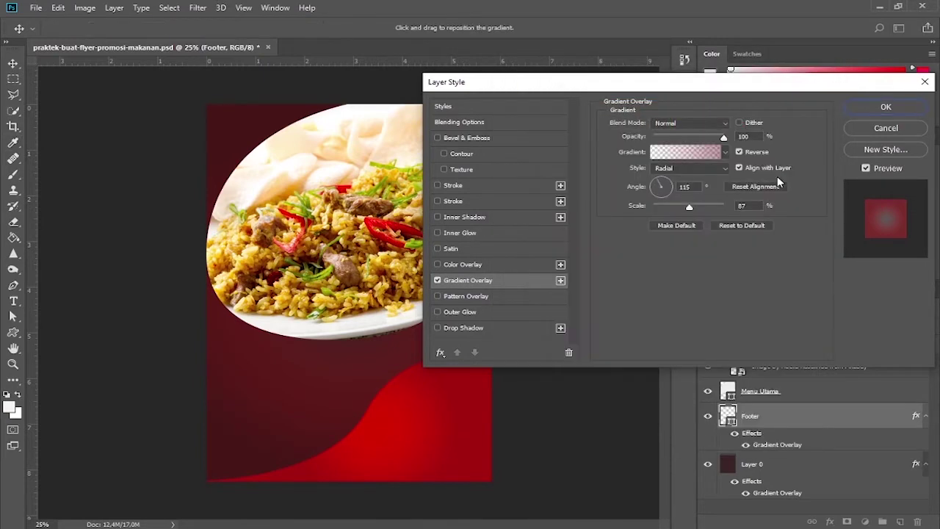
Step: Set the footer's gradient overlay angle to 90° and apply the layer style
left_click(659, 186)
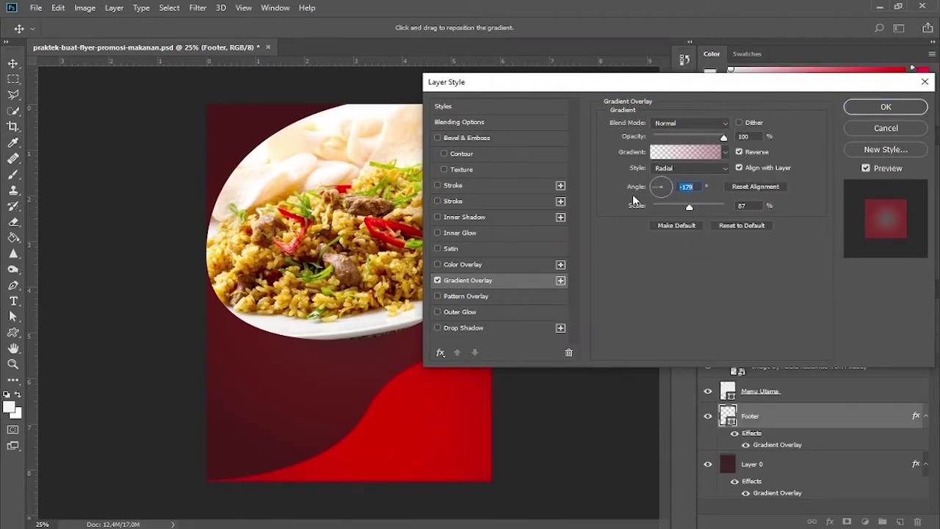
left_click(657, 178)
left_click_drag(671, 181, 664, 175)
left_click(665, 172)
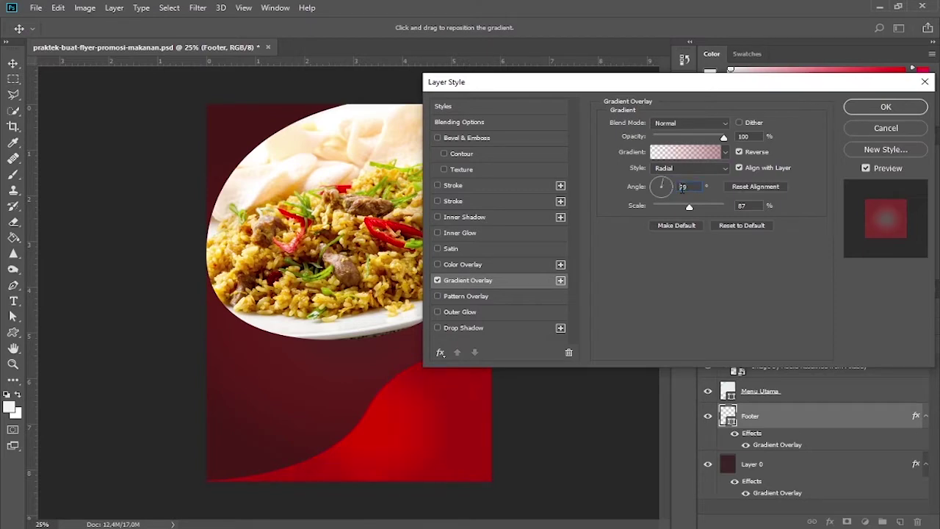
type("90")
key("Return")
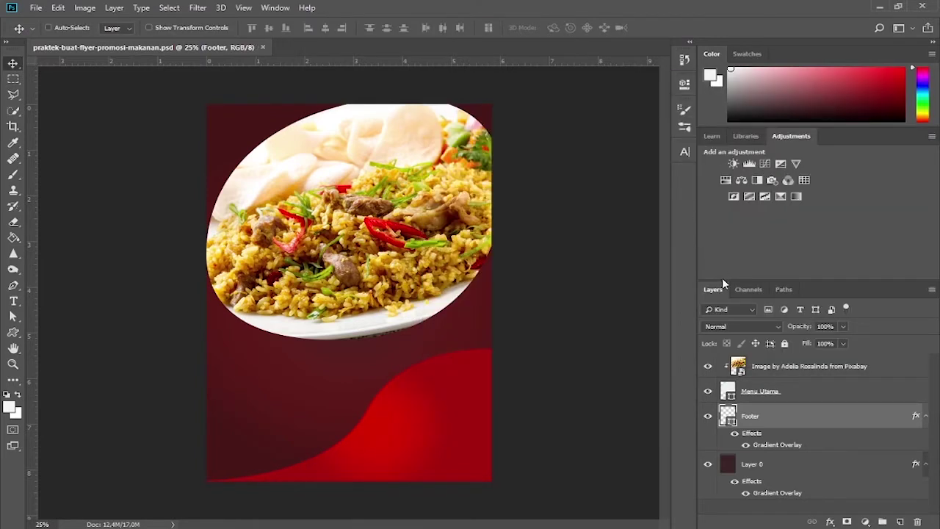
Step: Scale the Menu Utama ellipse to about 88% width and 82% height, move it towards the flyer's upper right and refit the clipped photo
left_click(769, 393)
key("ctrl+t")
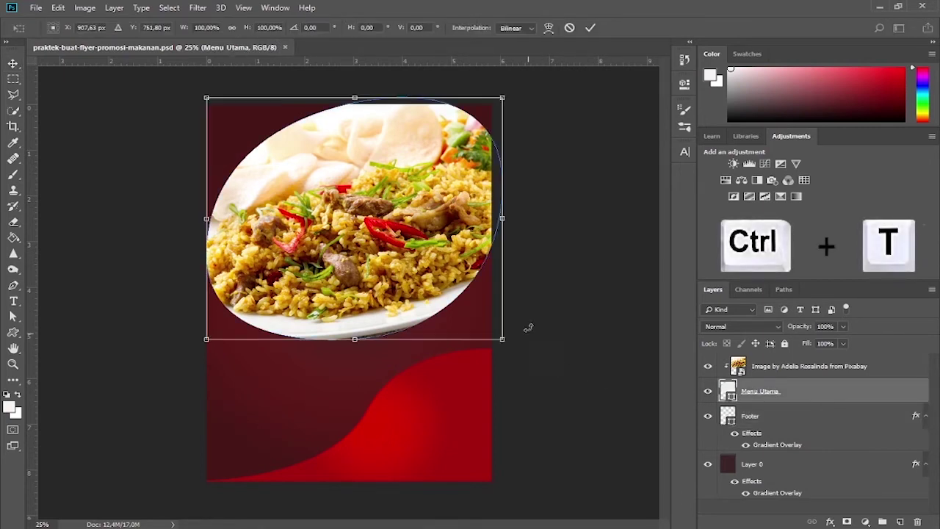
left_click_drag(510, 93, 486, 121)
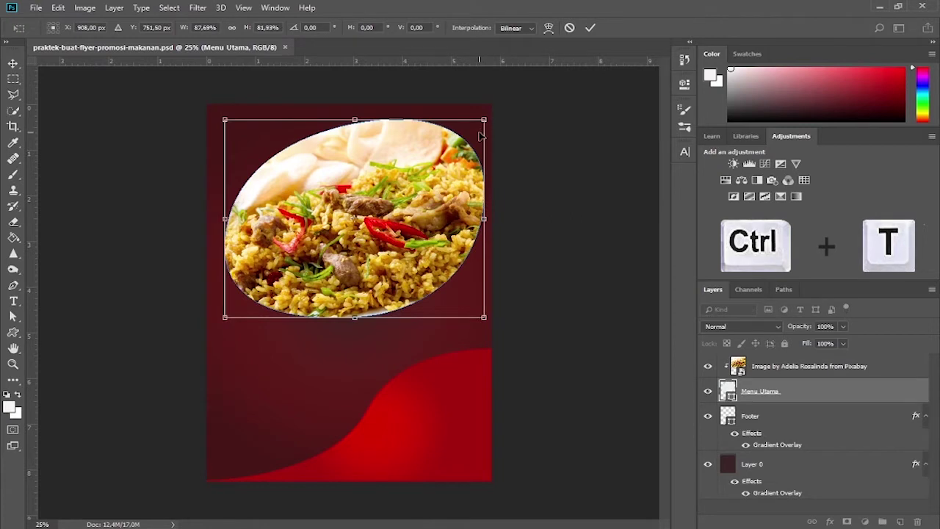
left_click_drag(456, 180, 458, 163)
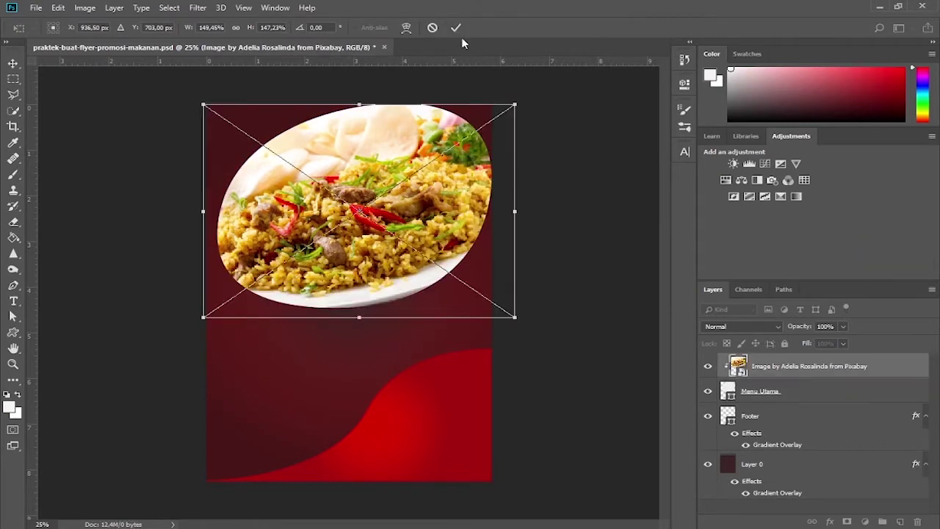
left_click(455, 28)
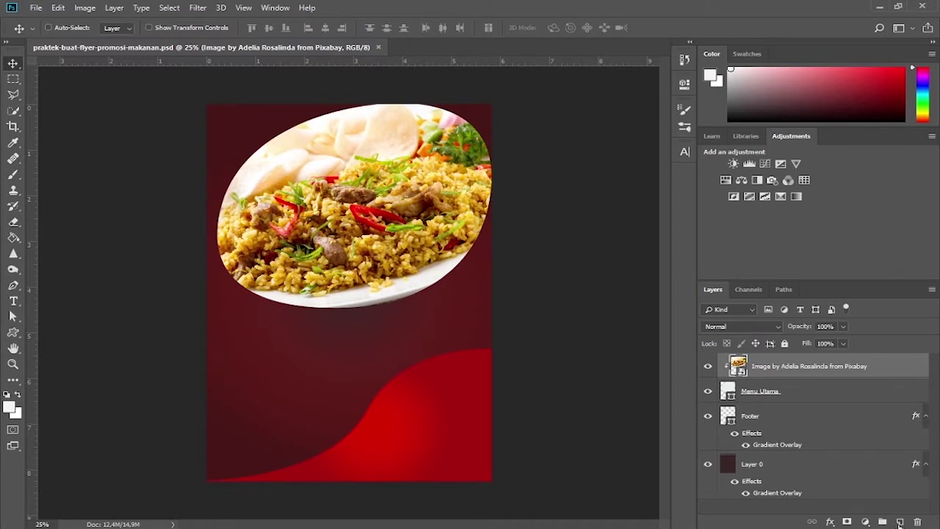
Step: Draw a white ellipse about 804 by 772 px on a new layer, overlapping the lower edge of the food photo
left_click(900, 521)
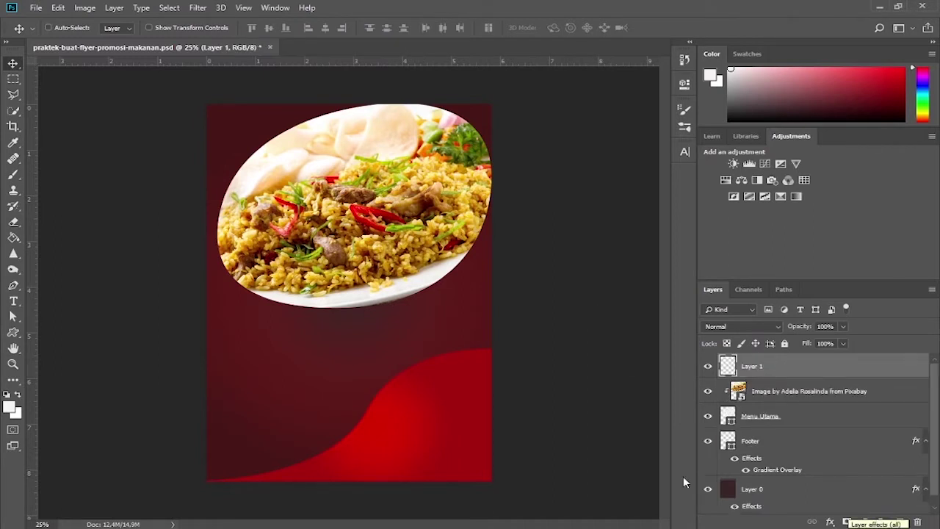
left_click(14, 332)
left_click(67, 355)
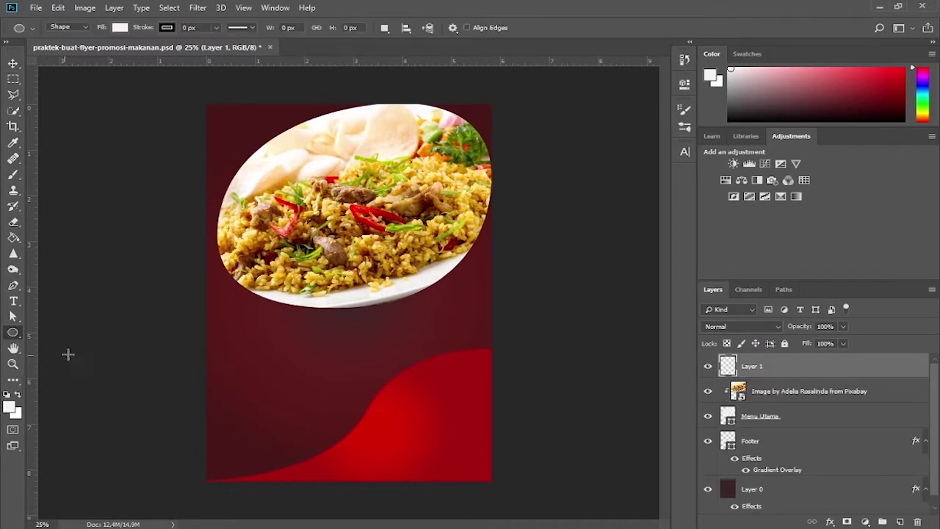
left_click_drag(246, 286, 378, 400)
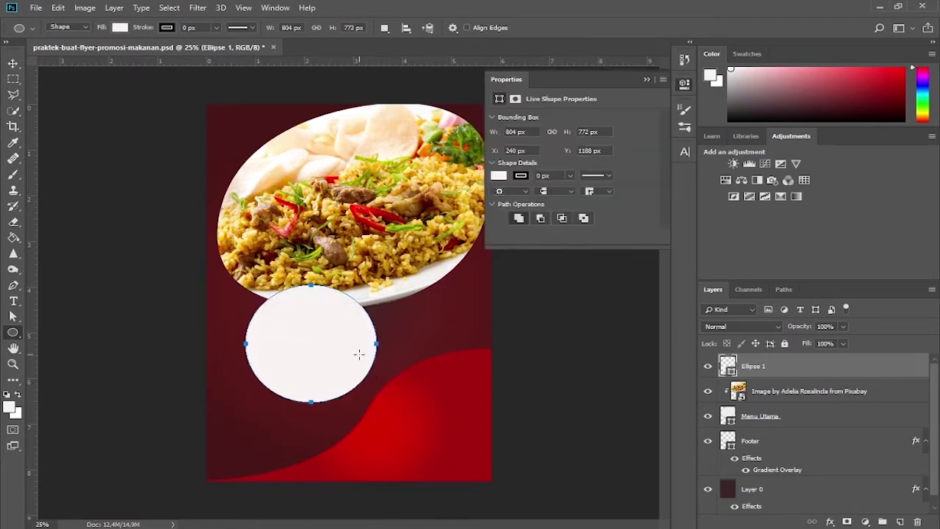
Step: Move the white ellipse to the flyer's left edge and set its width and height to 700 px
left_click(14, 64)
left_click_drag(302, 345, 268, 307)
left_click_drag(516, 132, 497, 133)
type("700")
key("Tab")
type("700")
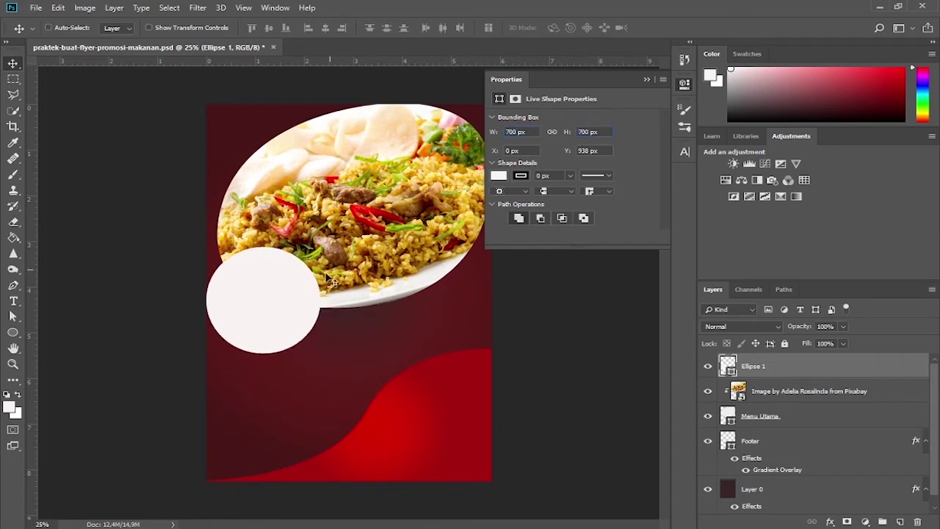
key("Return")
left_click(647, 79)
Step: Add a Stroke effect to the white circle and set its colour to golden yellow f2b808
right_click(728, 368)
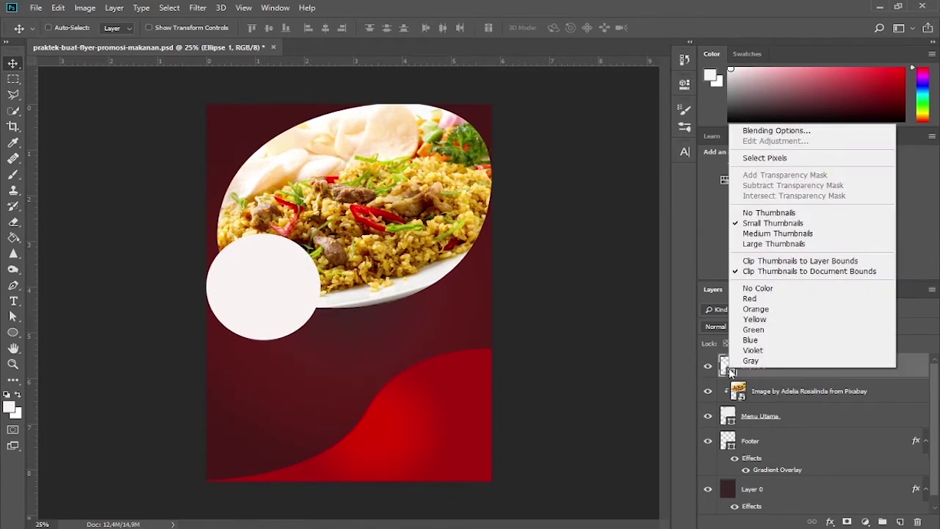
left_click(777, 133)
left_click(455, 187)
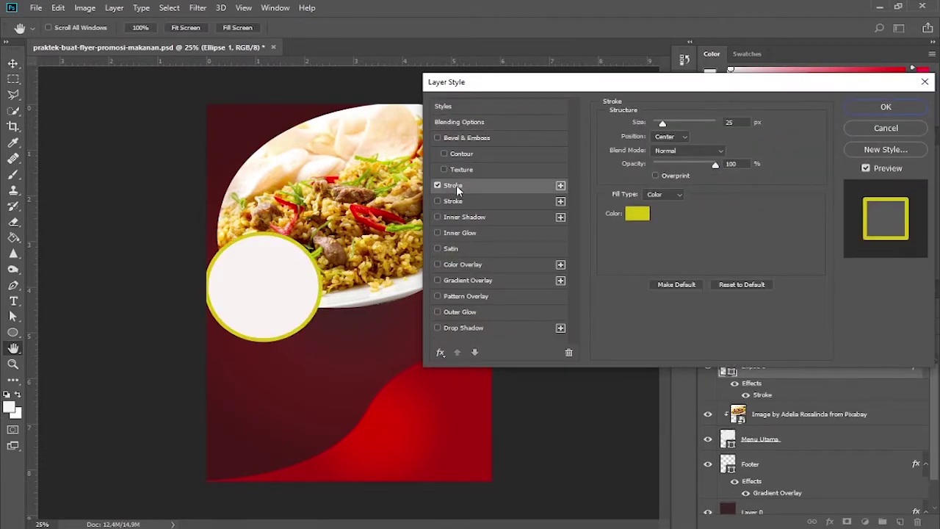
left_click(644, 221)
left_click(680, 235)
left_click_drag(658, 124, 660, 107)
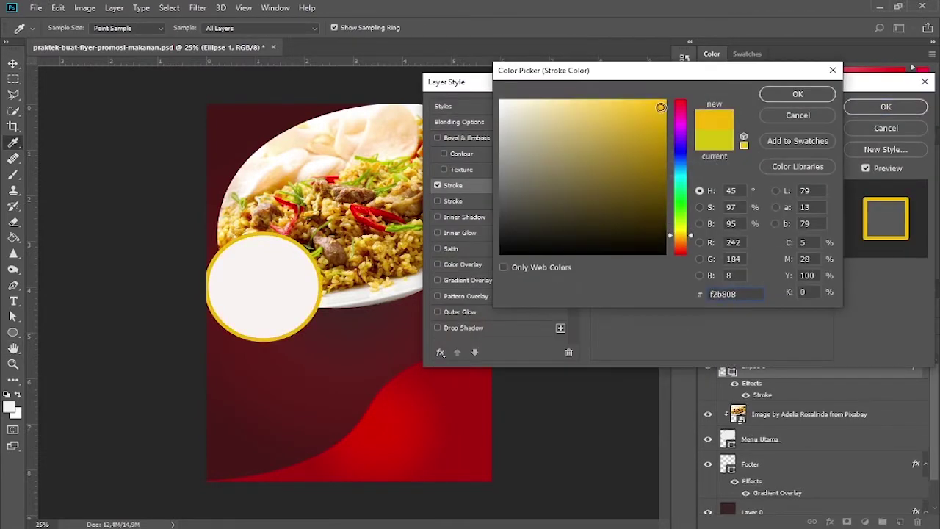
left_click(791, 98)
Step: Set the circle's stroke size to 25 px and its position to Inside, and apply the layer style
left_click_drag(734, 123, 714, 123)
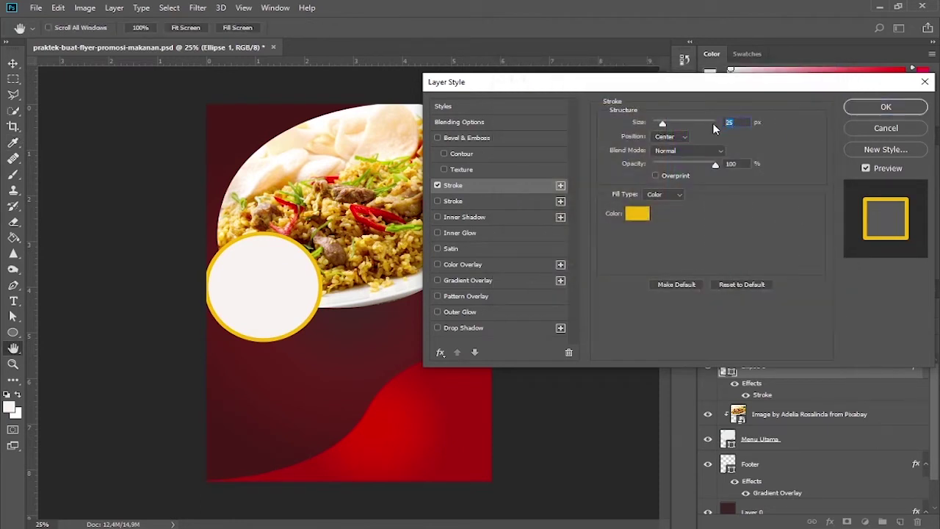
type("25")
left_click(681, 137)
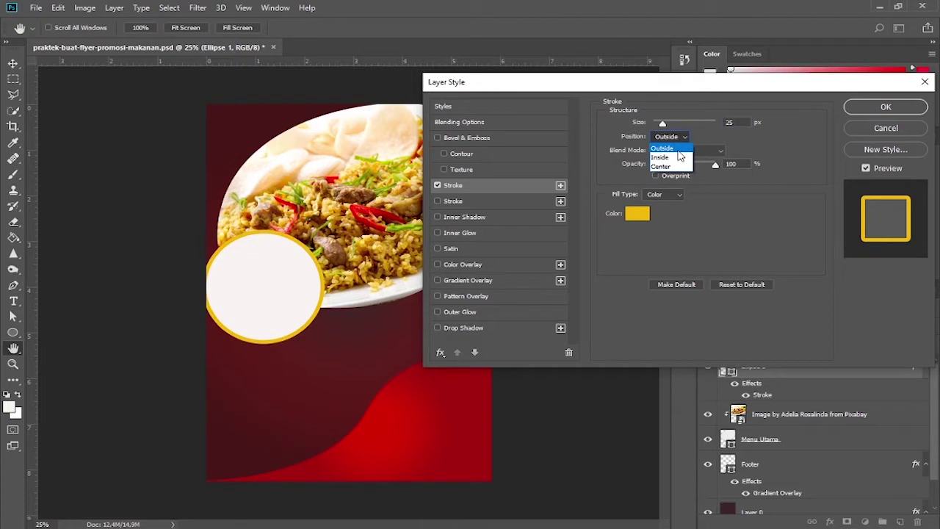
left_click(661, 157)
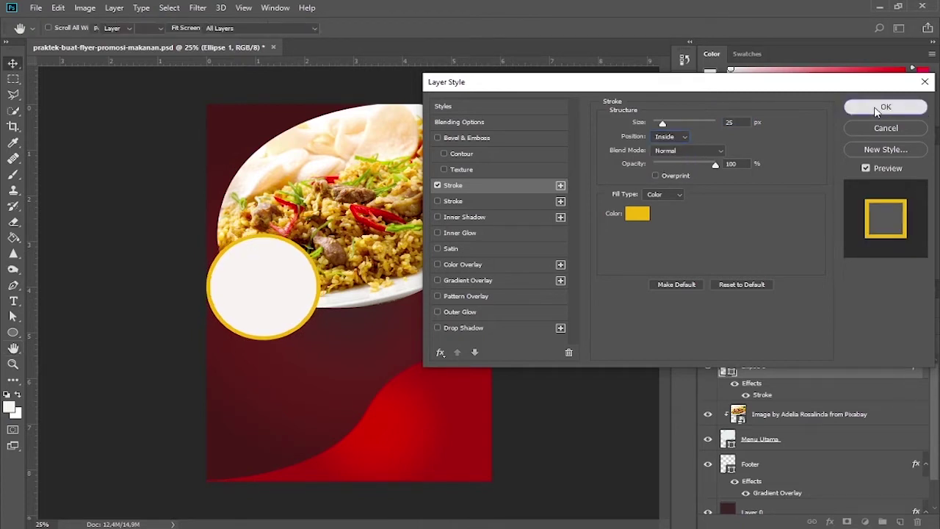
left_click(885, 107)
Step: Rename the white circle's layer as Menu 1
double_click(753, 365)
type("Menu")
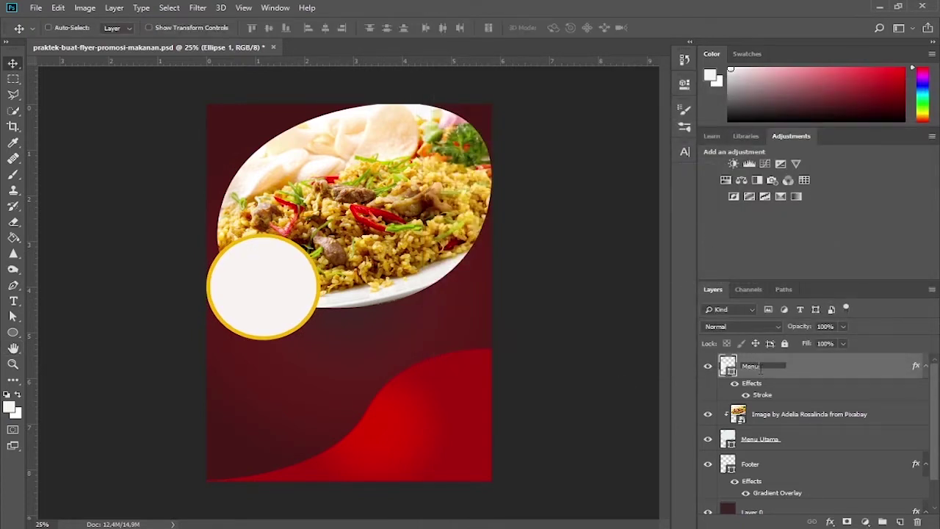
key("Return")
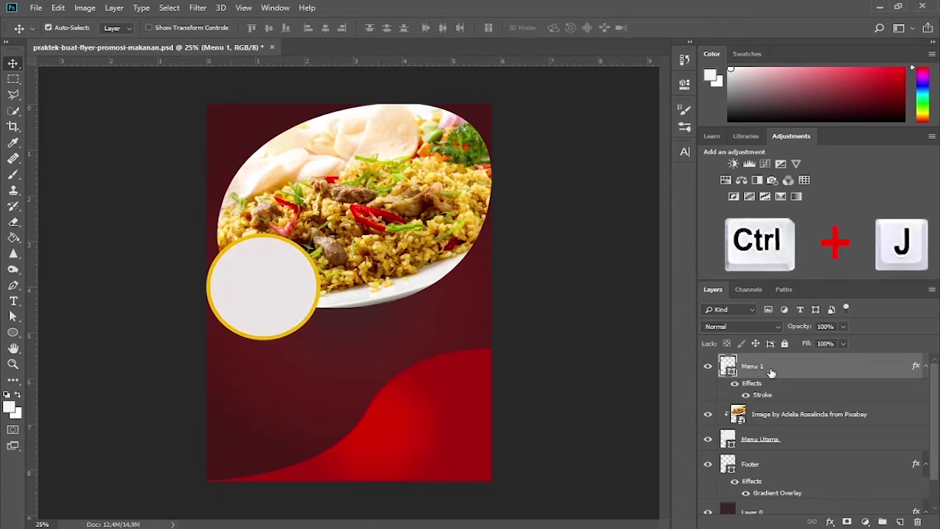
Step: Duplicate the Menu 1 layer twice and rename the copies as Menu 2 and Menu 3
key("ctrl+j")
key("ctrl+j")
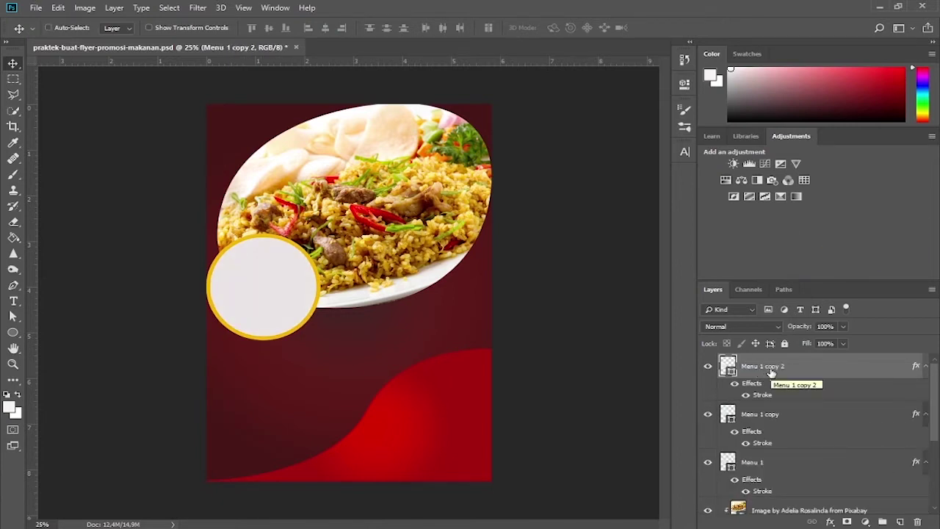
double_click(760, 414)
type("Menu 2")
double_click(767, 366)
type("Menu 3")
key("Return")
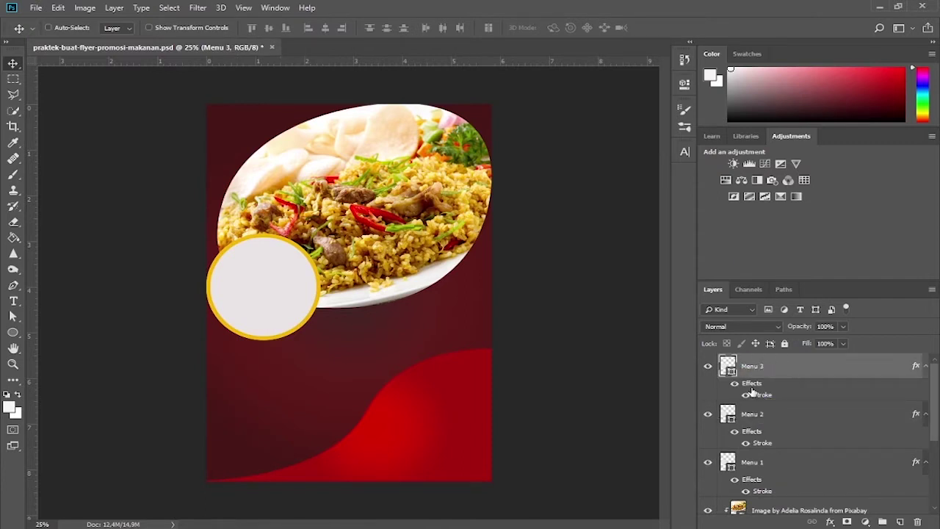
Step: Move the Menu 2 circle to the right of the Menu 1 circle and slightly lower on the flyer
left_click(749, 416)
key("Right")
key("Right")
key("Right")
key("Right")
key("Right")
key("Right")
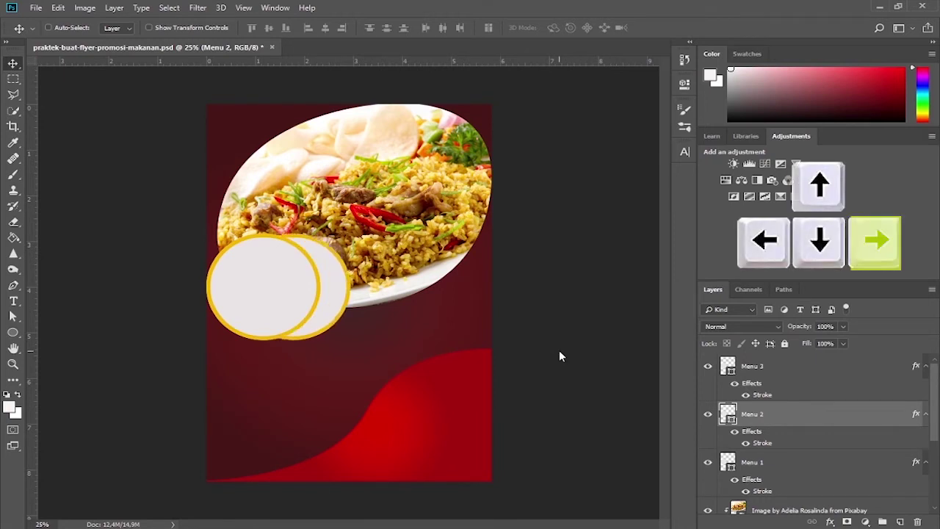
left_click_drag(384, 295, 416, 310)
Step: Scale the Menu 2 circle proportionally to about 91% and set it beside the Menu 1 circle
key("ctrl+t")
mouse_move(434, 248)
left_mouse_down()
mouse_move(419, 266)
mouse_move(428, 253)
left_mouse_up()
left_click_drag(397, 332, 393, 341)
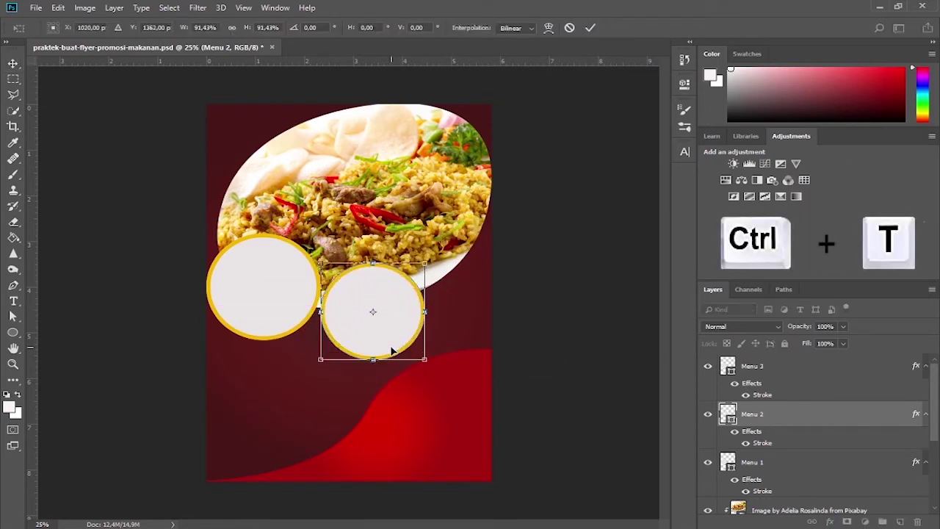
left_click(590, 30)
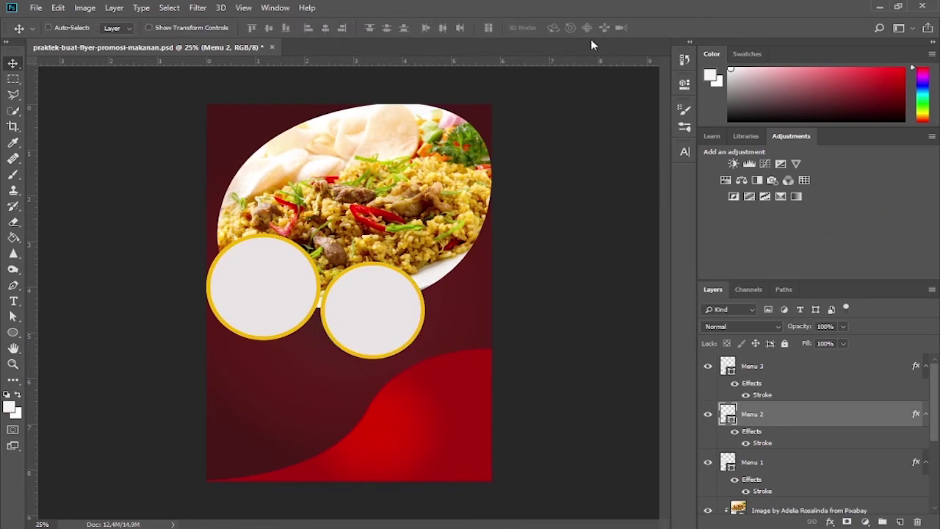
Step: Move the Menu 3 circle to the flyer's right edge above Menu 2 and scale it proportionally to about 74%
left_click(727, 367)
key("Right")
left_click_drag(305, 288, 469, 256)
key("ctrl+t")
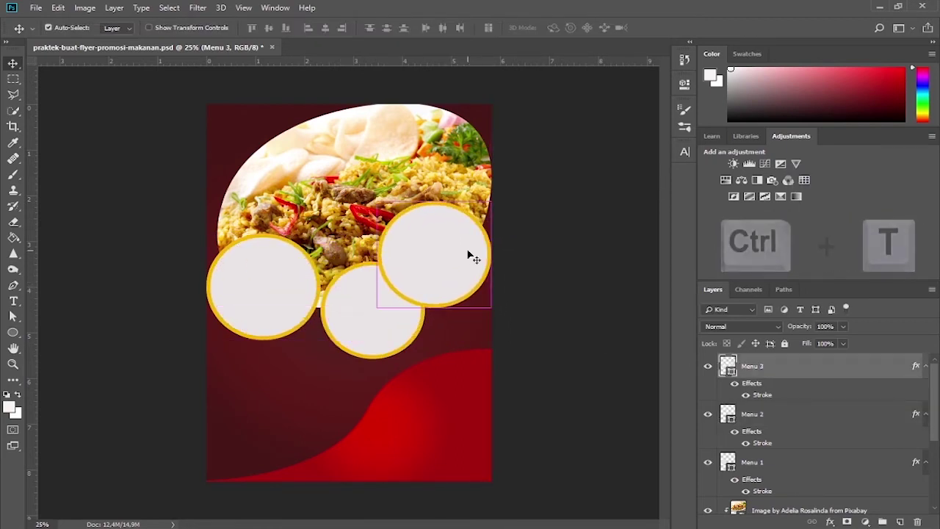
left_click_drag(496, 201, 487, 223)
left_click_drag(465, 255, 478, 254)
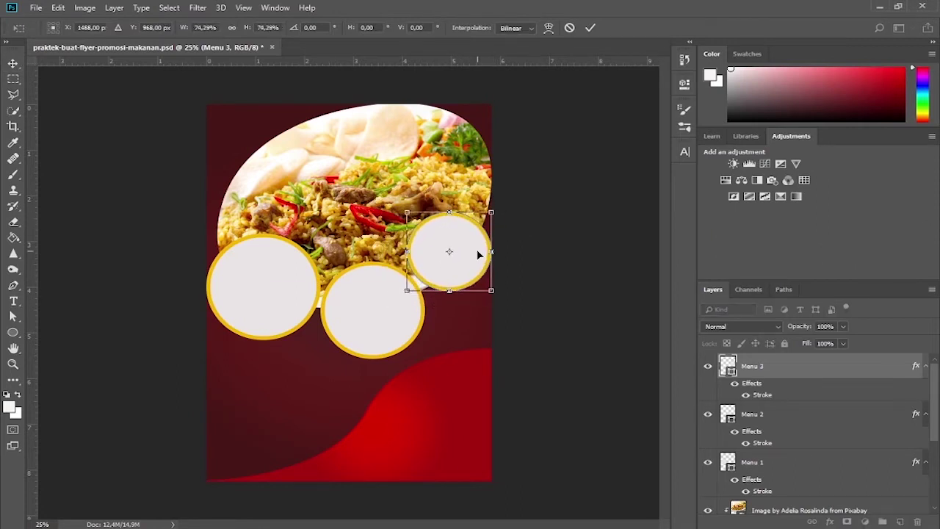
left_click(588, 29)
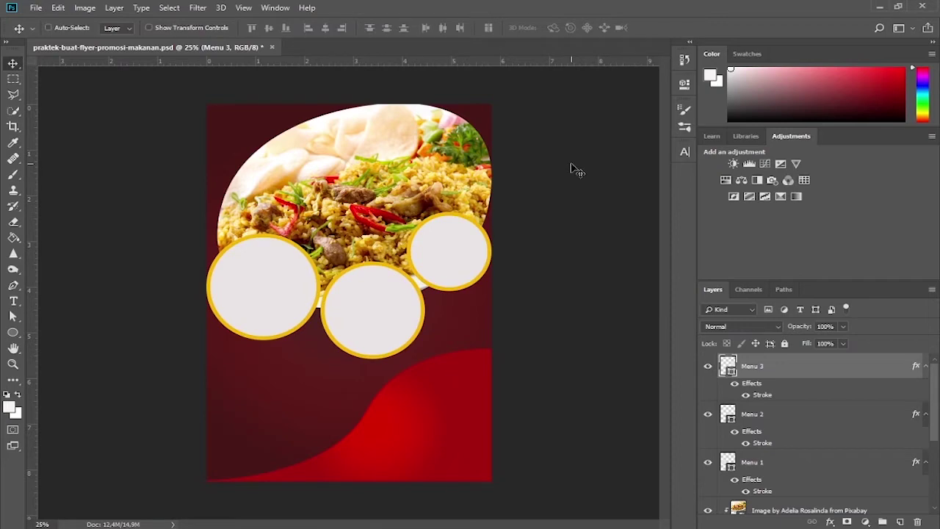
Step: Place the cola glass image Photo by Pngimg.com.png from File Explorer into the flyer, directly above the Menu 1 layer
left_click(767, 469)
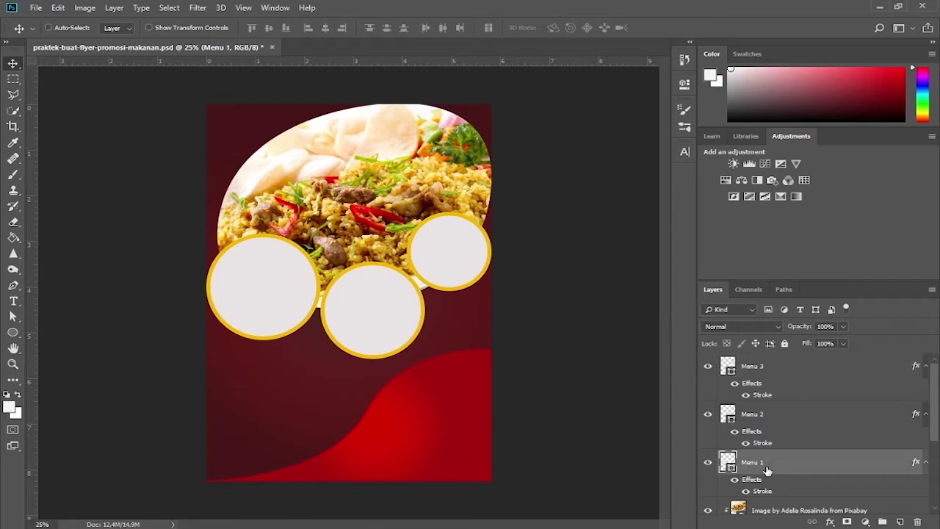
left_click(104, 525)
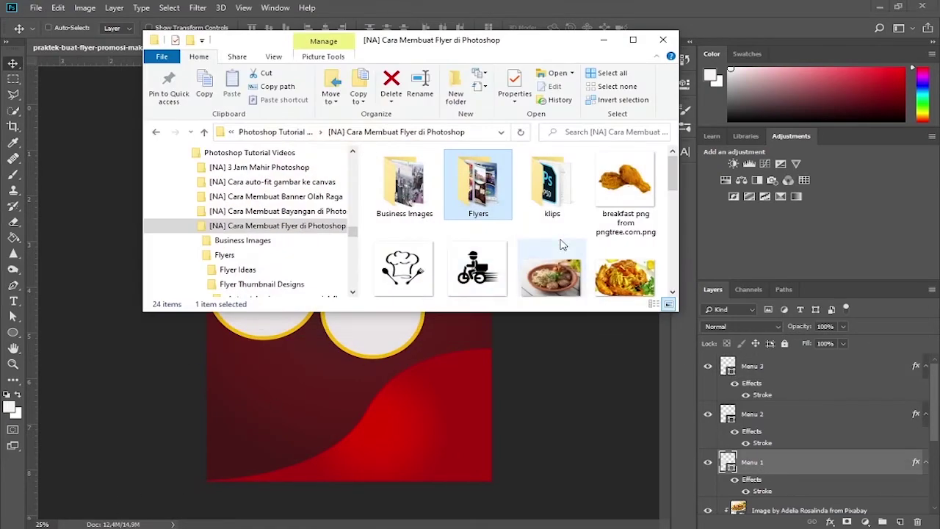
scroll(562, 243, "down", 5)
double_click(623, 232)
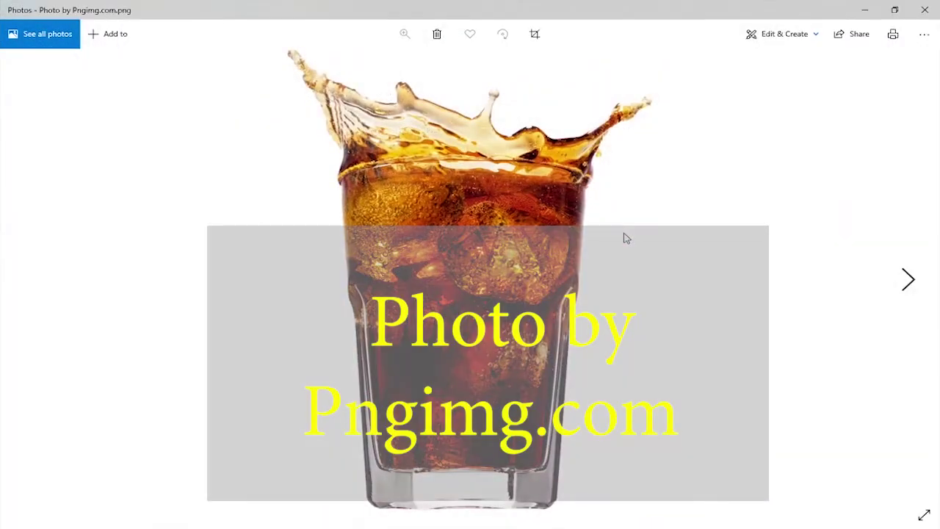
left_click(925, 10)
left_click_drag(626, 249, 276, 328)
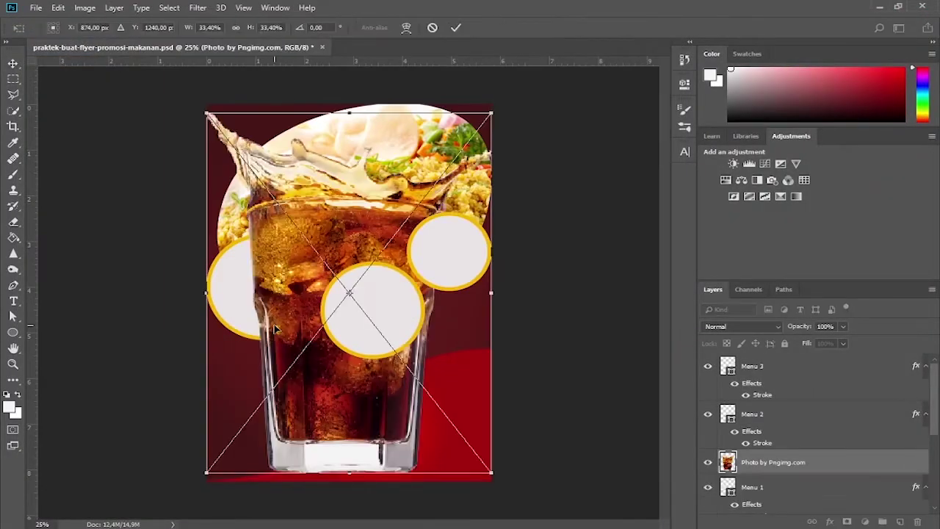
Step: Scale the cola glass to about 12%, rotate it about -10°, and position it over the Menu 1 circle
key("alt+shift")
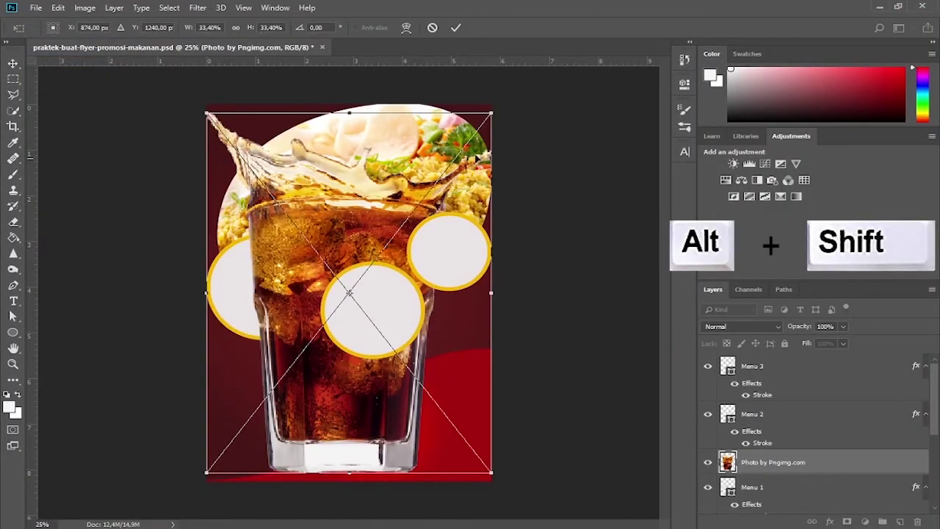
left_click_drag(495, 112, 412, 215)
left_click_drag(393, 251, 309, 218)
left_click_drag(327, 181, 315, 202)
left_click_drag(325, 261, 301, 293)
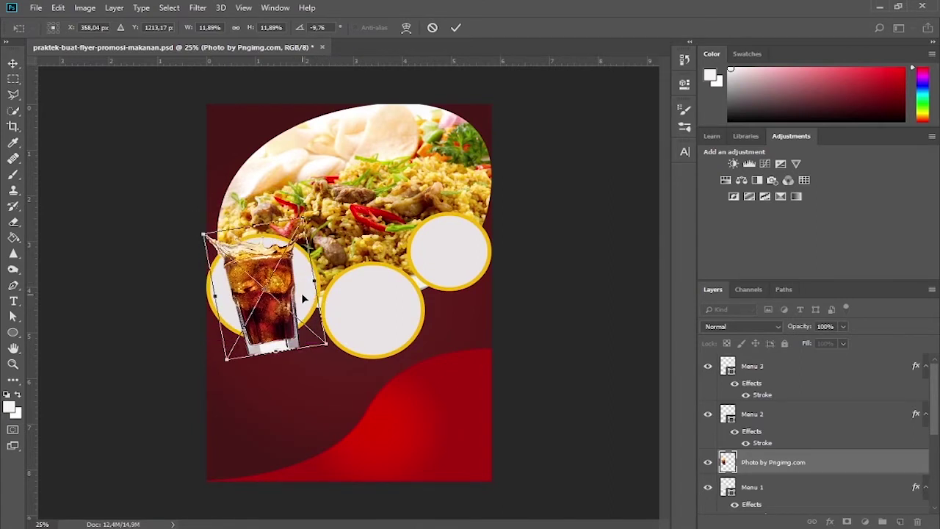
left_click(454, 29)
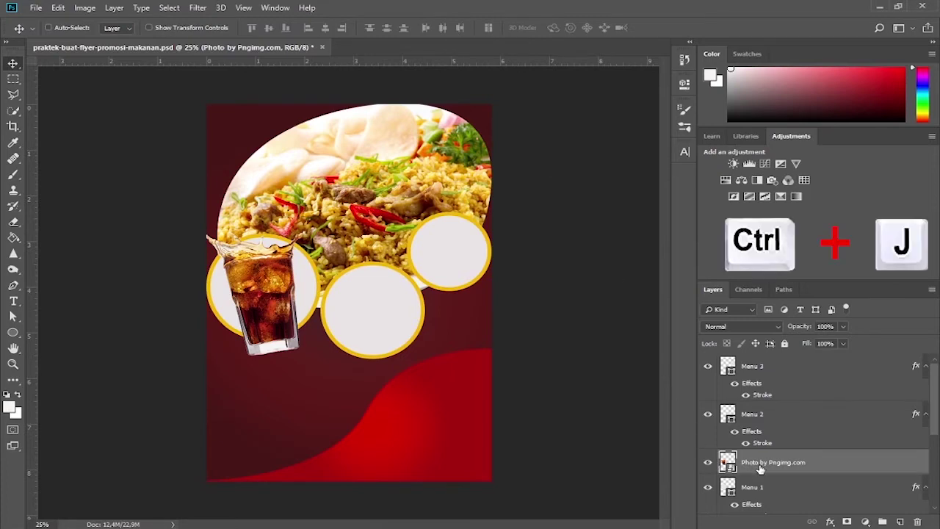
Step: Duplicate the cola glass layer and clip the original to the Menu 1 circle with a clipping mask
key("ctrl+j")
left_click(769, 442)
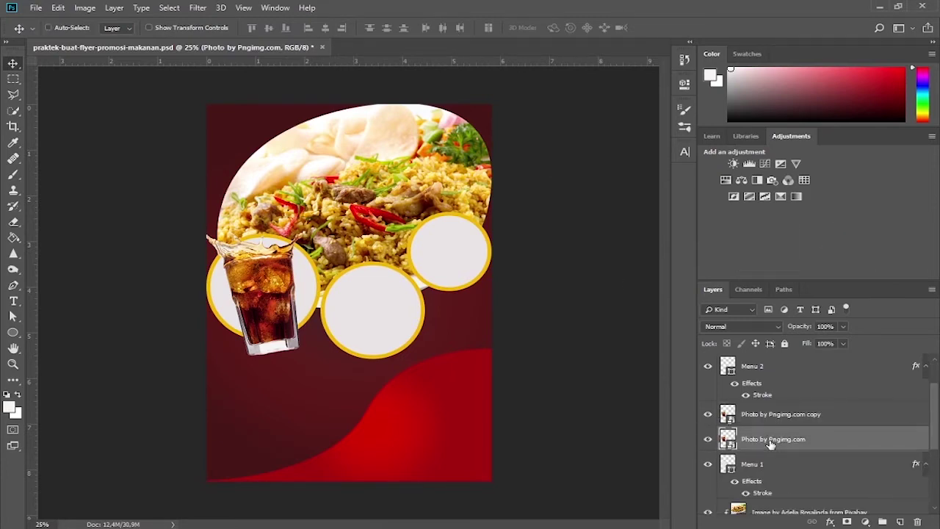
right_click(769, 441)
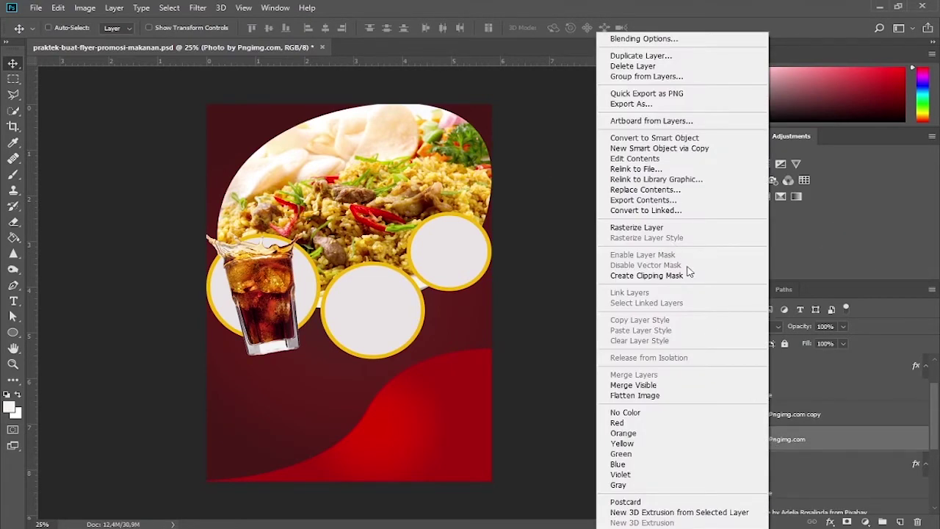
left_click(685, 275)
Step: Rasterize the cola glass copy and delete its lower part around the Menu 1 circle's bottom edge using a rectangular selection
left_click(765, 423)
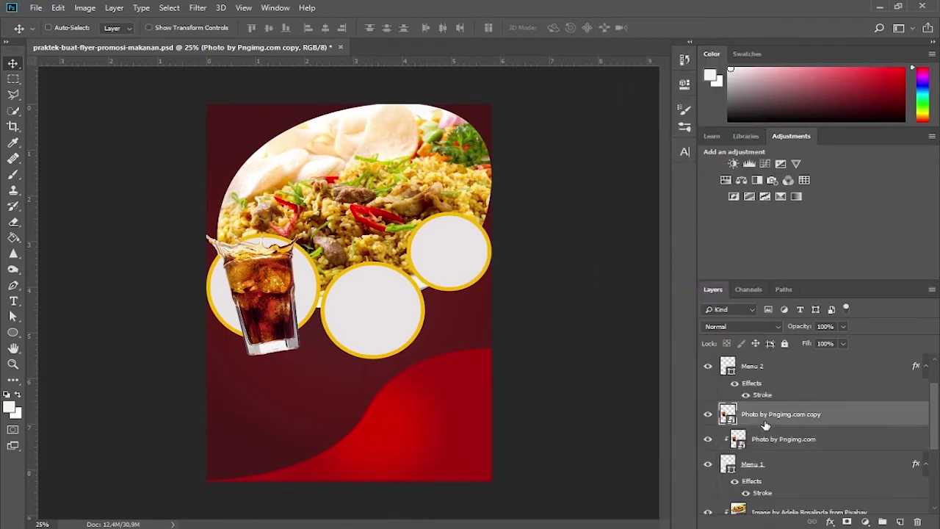
right_click(746, 422)
left_click(783, 228)
left_click(14, 79)
left_click_drag(200, 303, 323, 363)
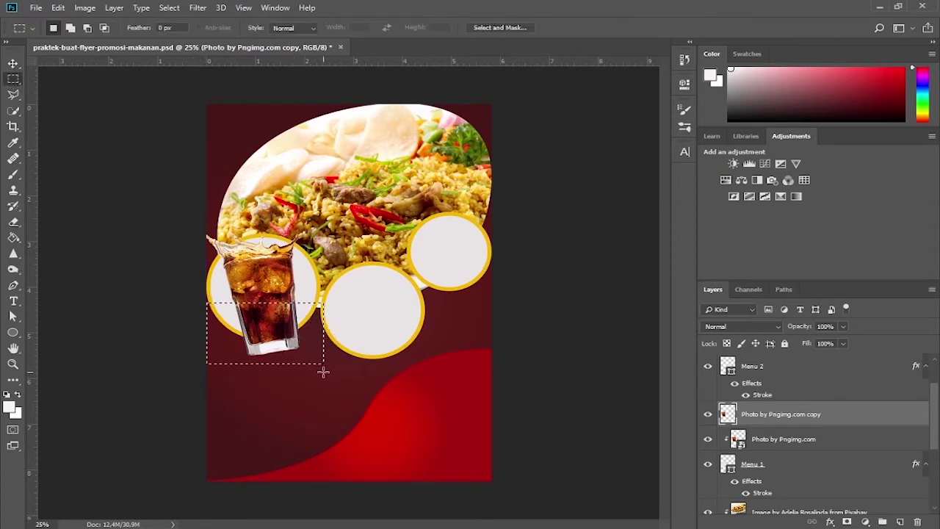
key("Delete")
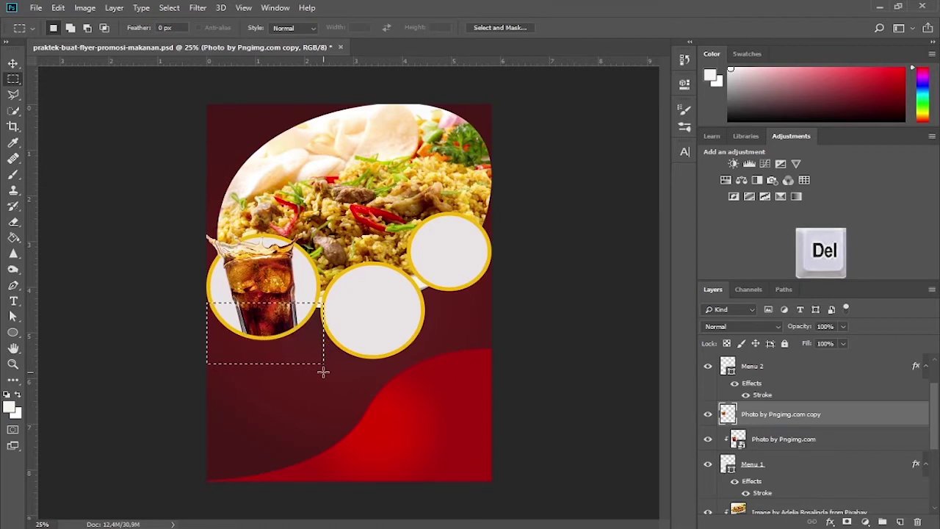
key("ctrl+d")
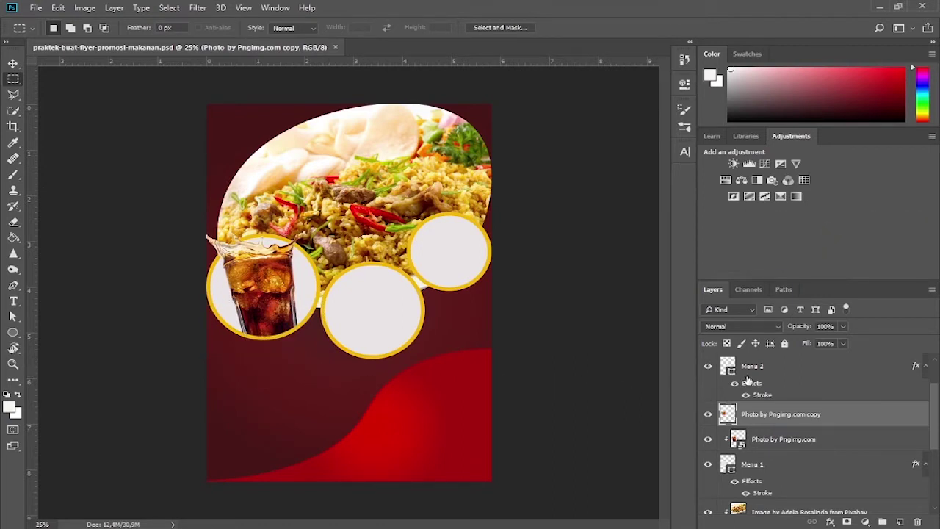
Step: Place the french fries image fast food clipart png from pngtree.com.png from File Explorer directly above the Menu 2 layer
left_click(763, 369)
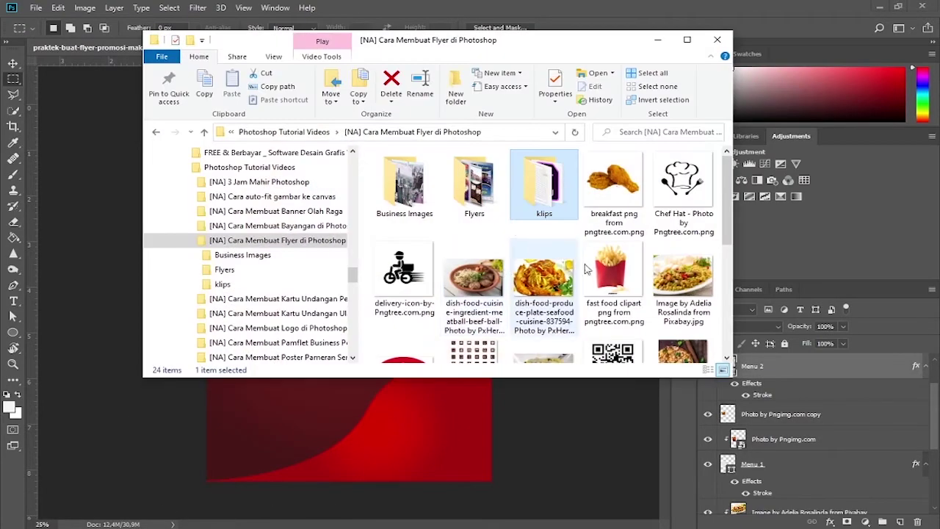
double_click(616, 280)
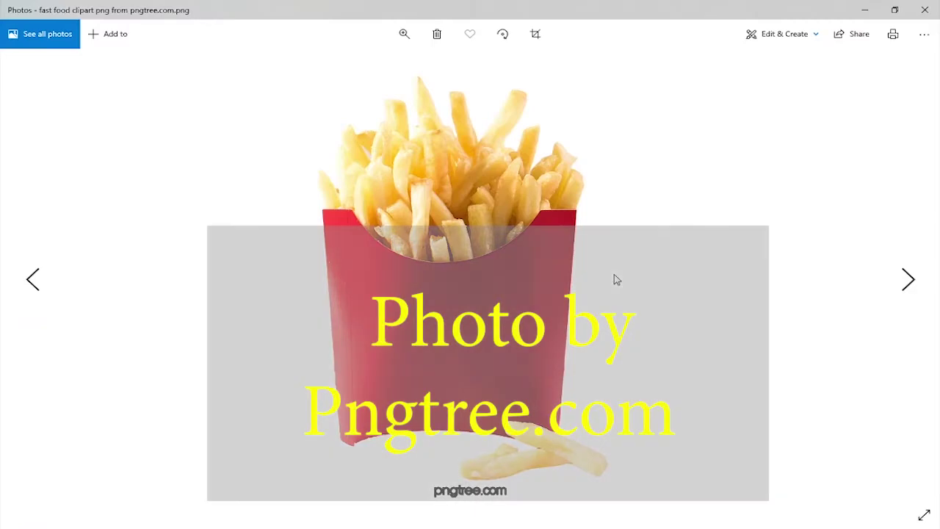
left_click(925, 11)
left_click_drag(615, 266, 280, 392)
Step: Scale the french fries to about 19%, rotate them about 18°, and position them over the Menu 2 circle
left_click_drag(490, 92, 433, 217)
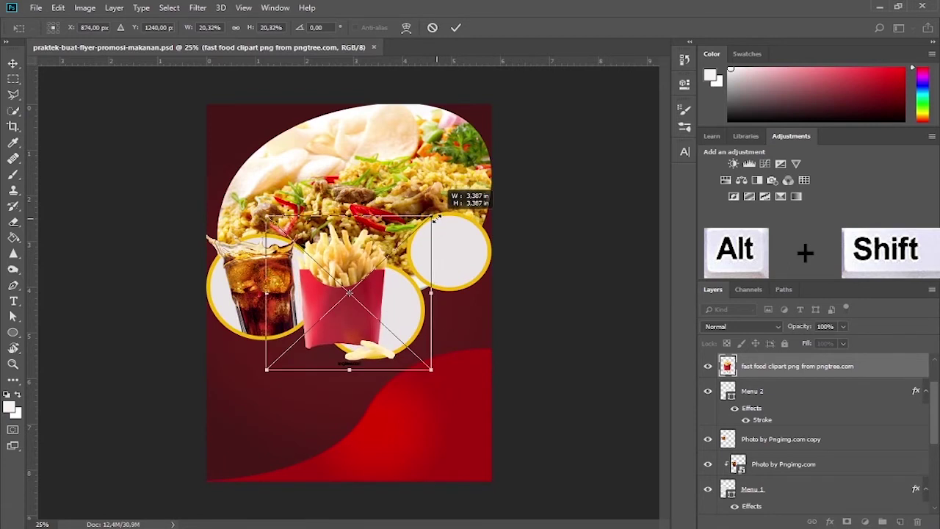
left_click_drag(406, 268, 439, 284)
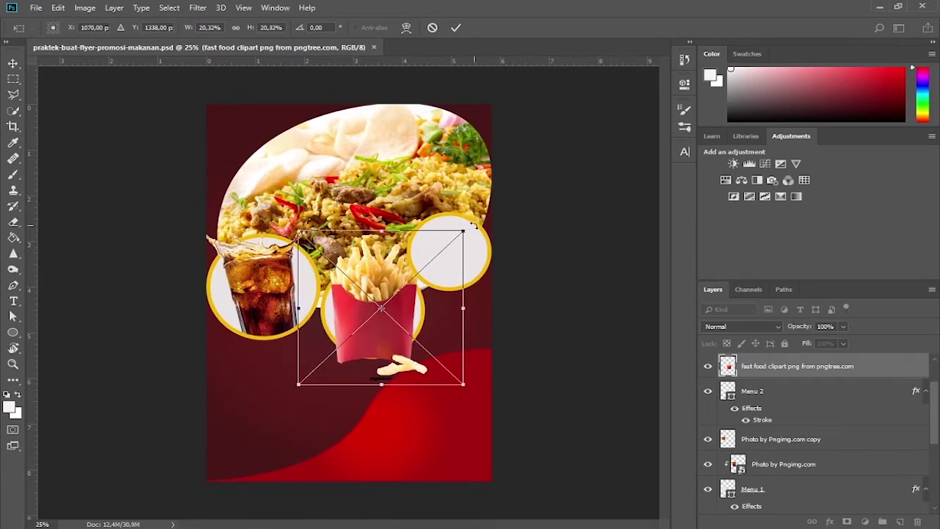
left_click_drag(474, 226, 443, 305)
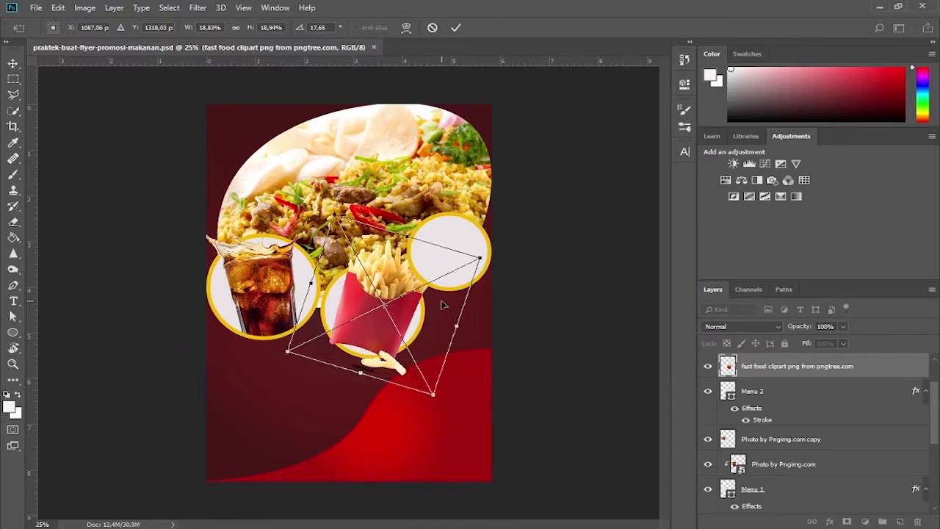
left_click(455, 27)
Step: Duplicate the french fries layer and clip the original to the Menu 2 circle with a clipping mask
key("m")
key("ctrl+j")
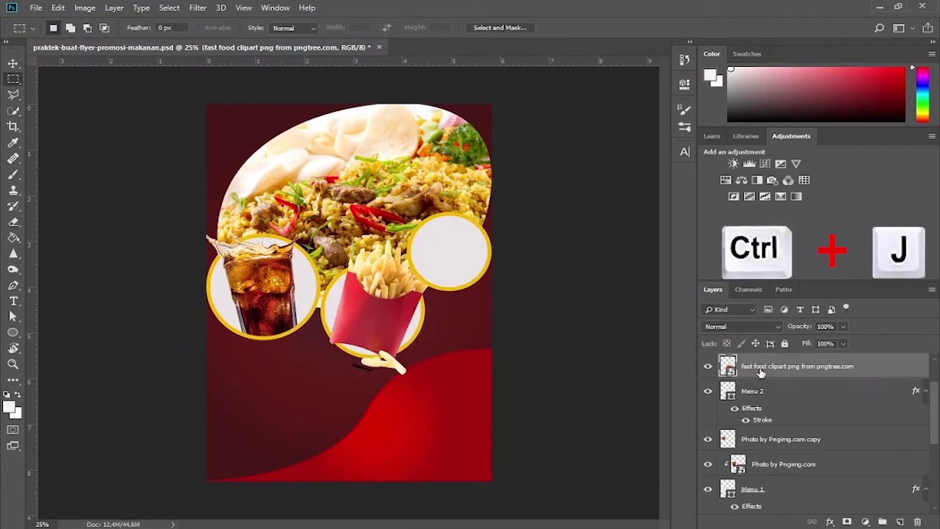
left_click(761, 390)
right_click(761, 394)
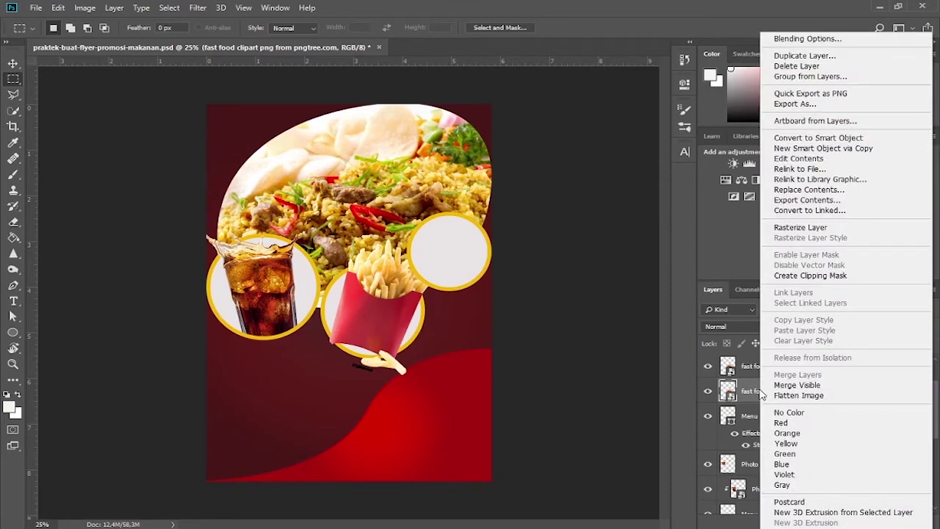
left_click(807, 274)
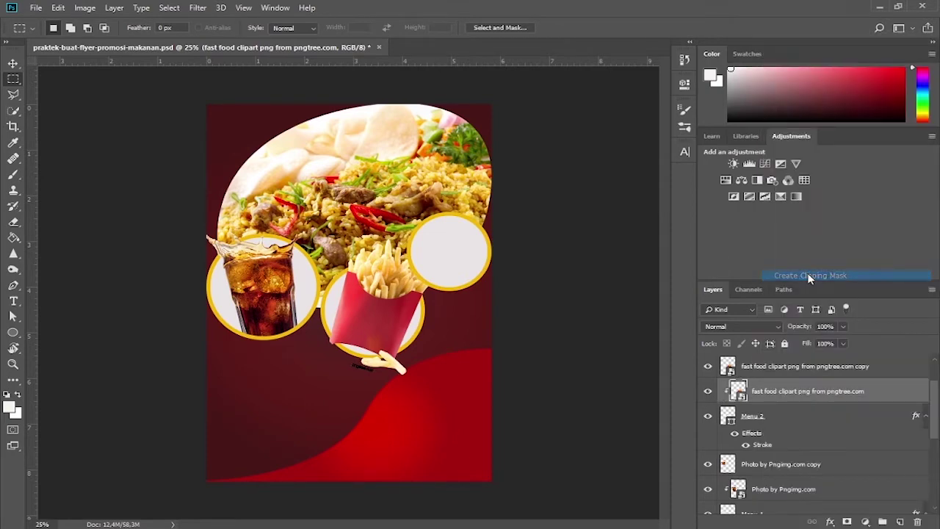
Step: Rasterize the french fries copy and delete its lower part around the Menu 2 circle's bottom edge using a rectangular selection
left_click(762, 368)
right_click(761, 368)
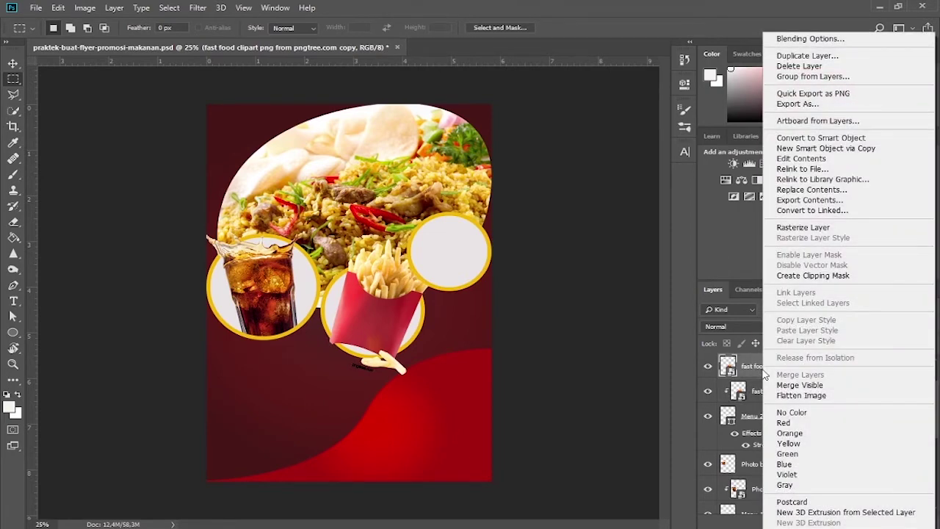
left_click(803, 228)
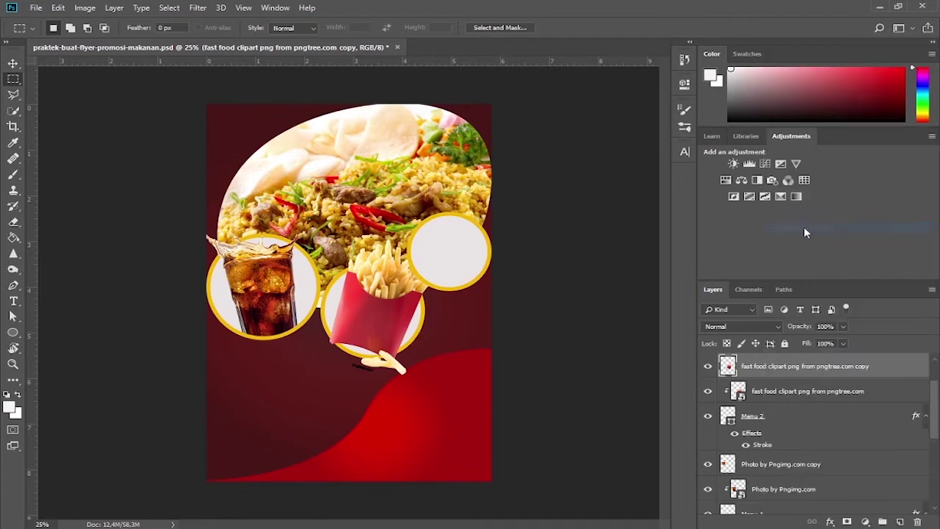
right_click(15, 81)
left_click(107, 81)
left_click_drag(313, 319, 432, 387)
key("Delete")
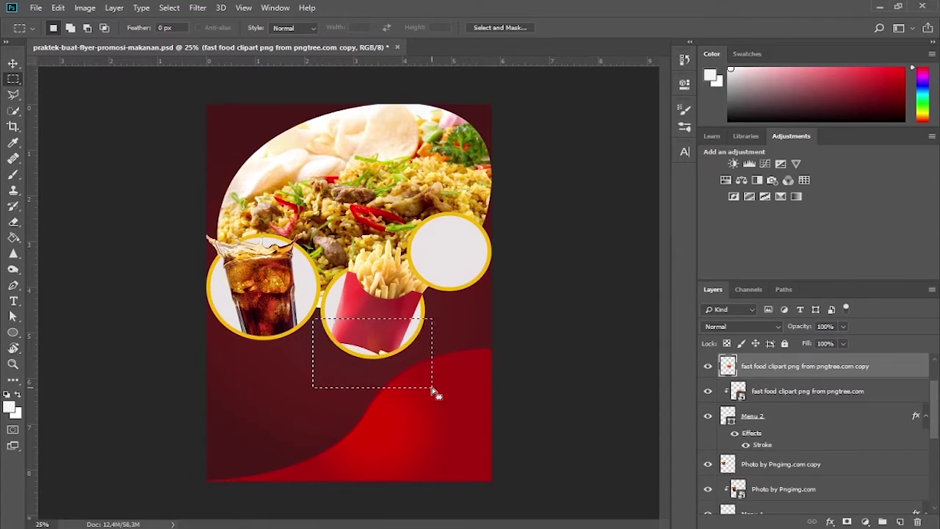
key("ctrl+d")
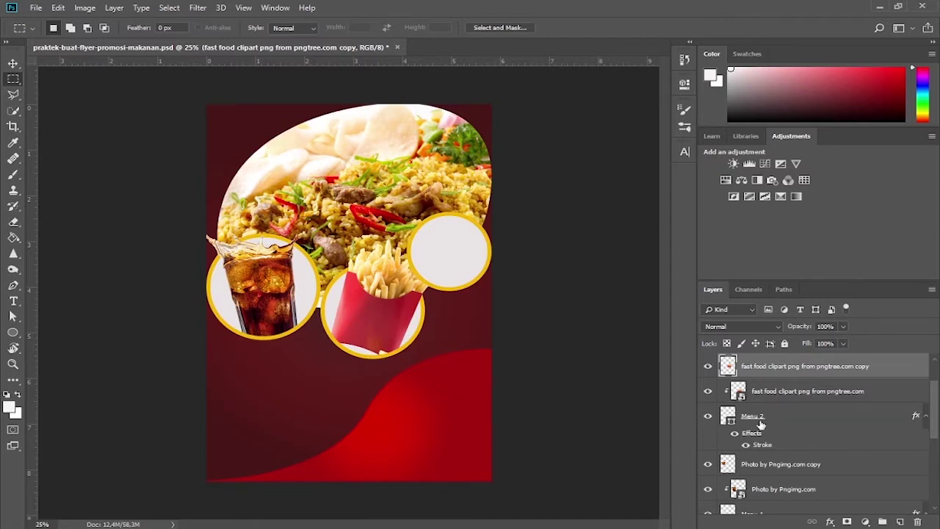
Step: Move the Menu 2 layer together with both french fries layers above the Menu 3 layer in the stack
scroll(776, 425, "up", 2)
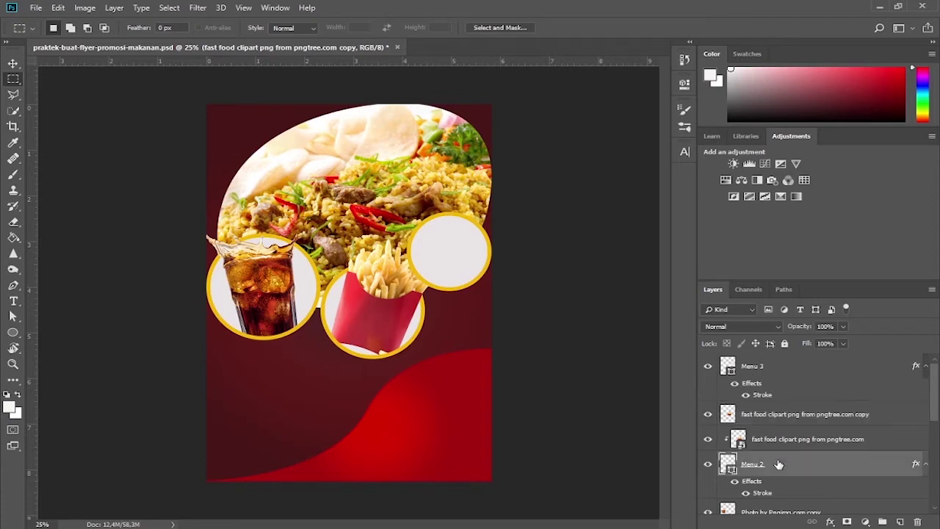
left_click(776, 463)
key("shift")
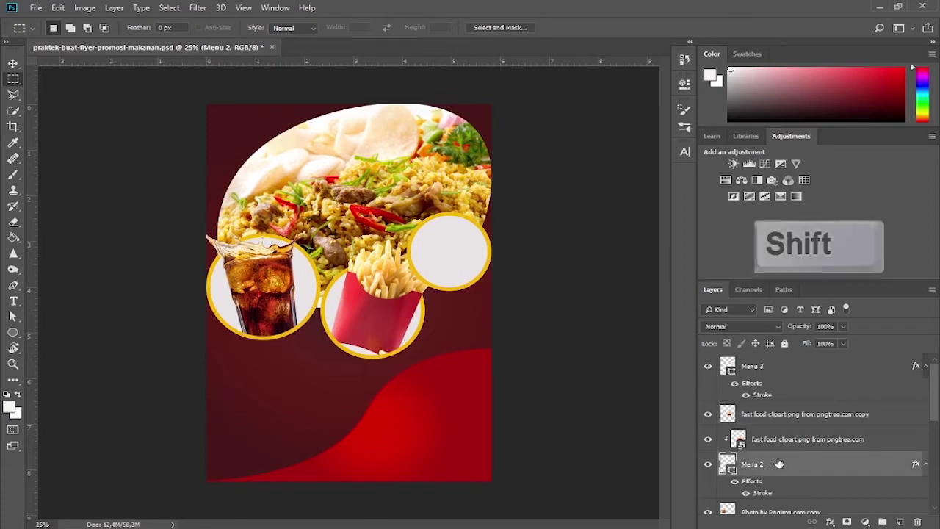
left_click(784, 424, "shift")
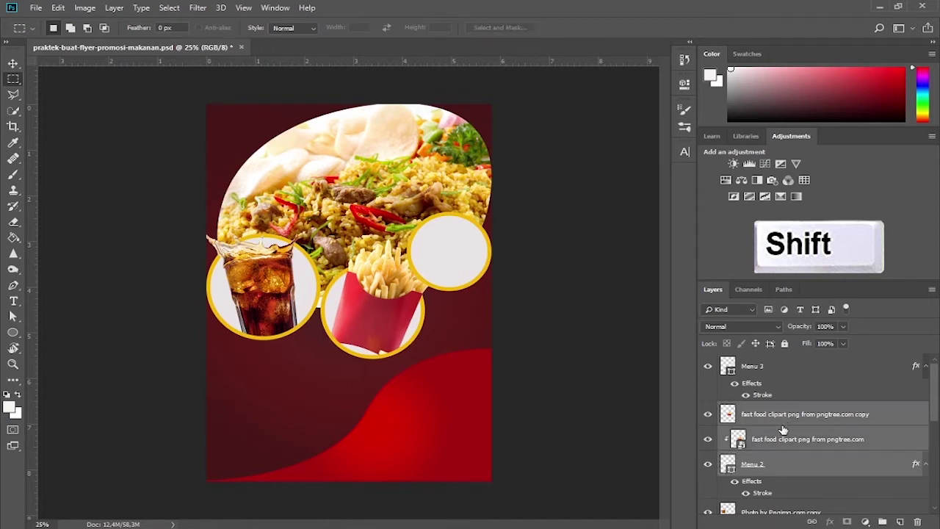
left_click_drag(783, 424, 784, 365)
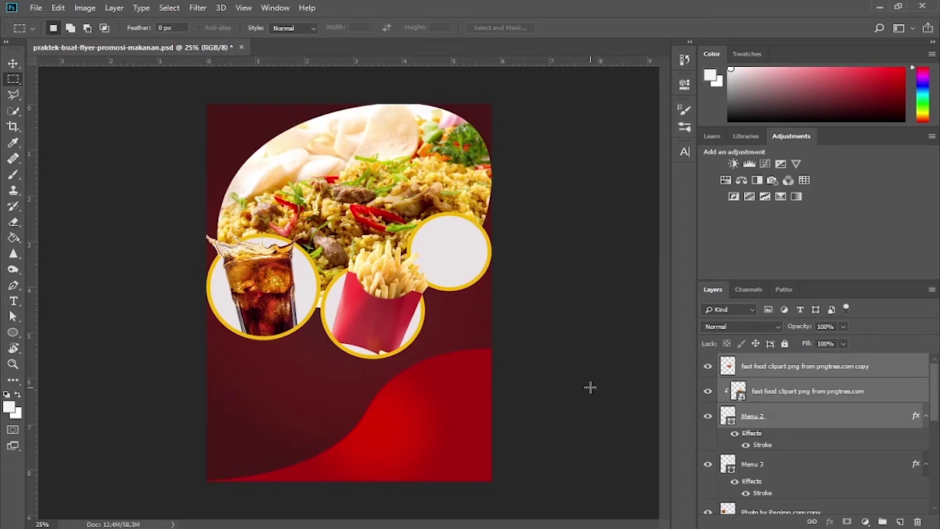
Step: Save the flyer and place the image "breakfast png from pngtree.com.png" from File Explorer directly above the Menu 3 layer
key("ctrl+s")
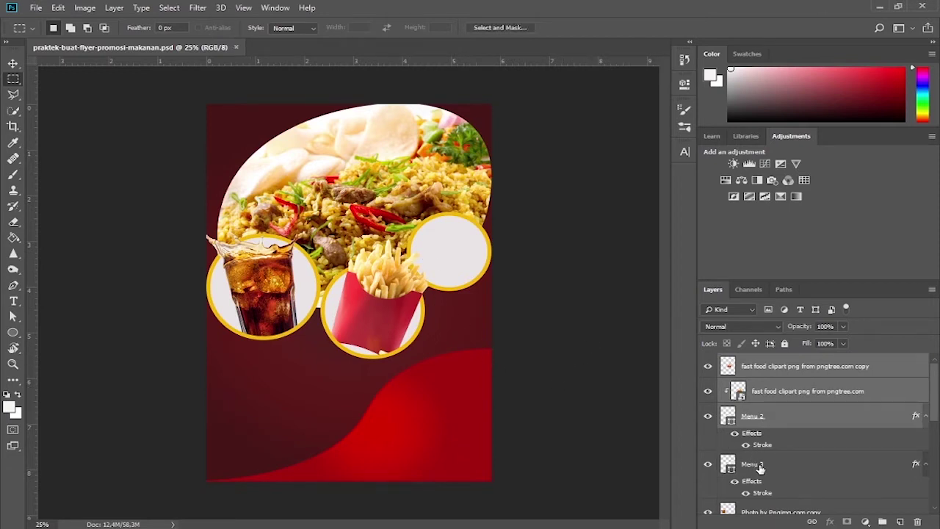
left_click(760, 468)
key("alt+Tab")
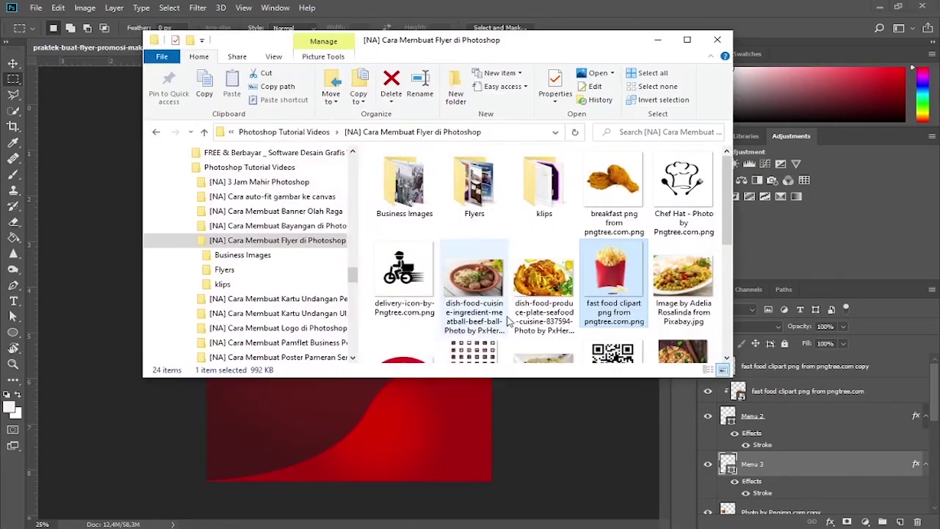
left_click_drag(609, 199, 340, 395)
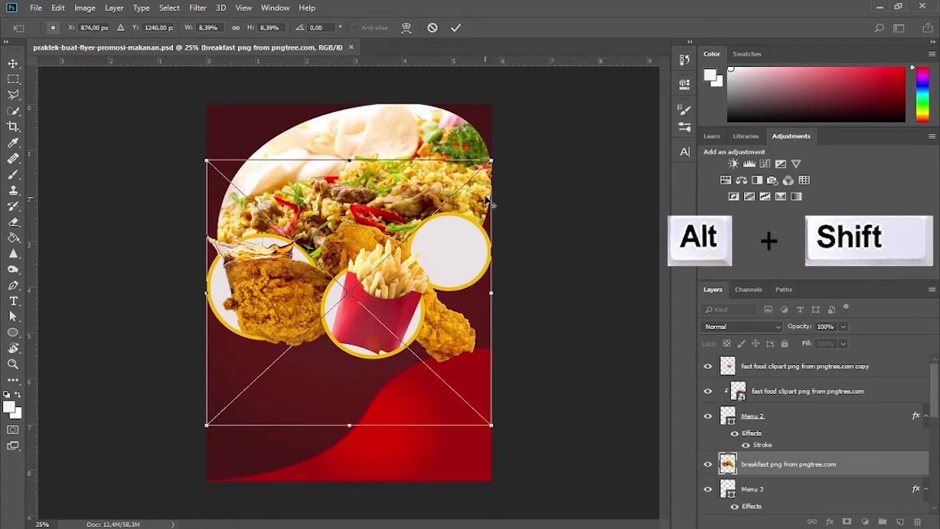
Step: Scale the fried chicken to about 4.24%, rotate it about 98°, and position it over the Menu 3 circle
left_click_drag(490, 159, 421, 224)
left_click_drag(340, 257, 422, 208)
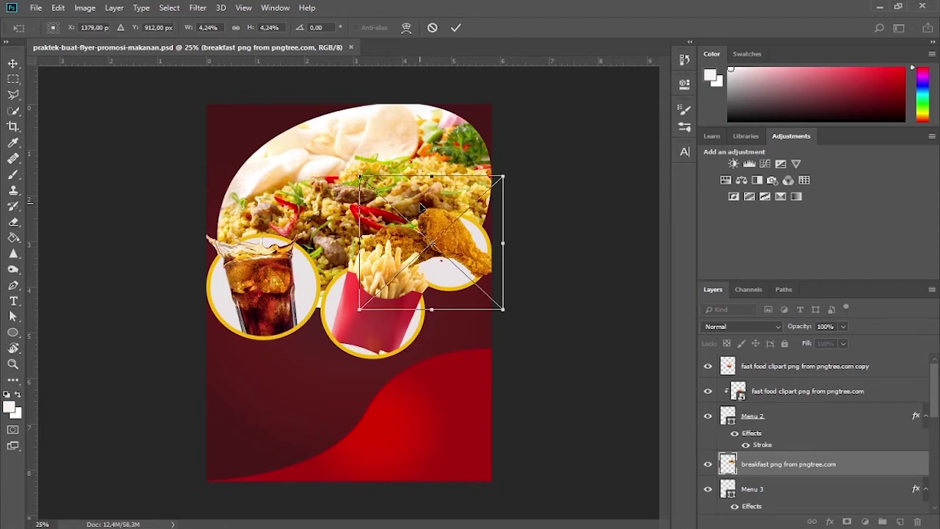
left_click_drag(522, 243, 450, 287)
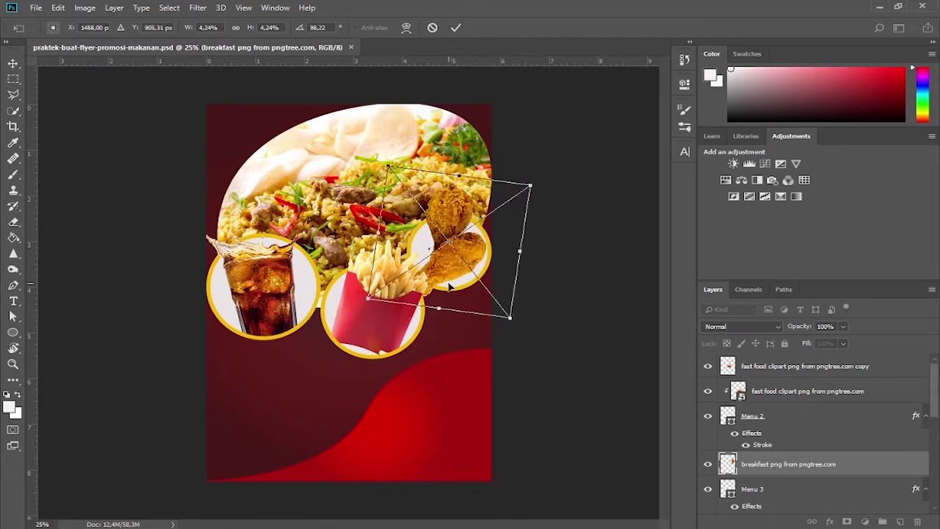
left_click(455, 27)
Step: Duplicate the fried chicken layer and clip the original to the Menu 3 circle with a clipping mask
key("ctrl+j")
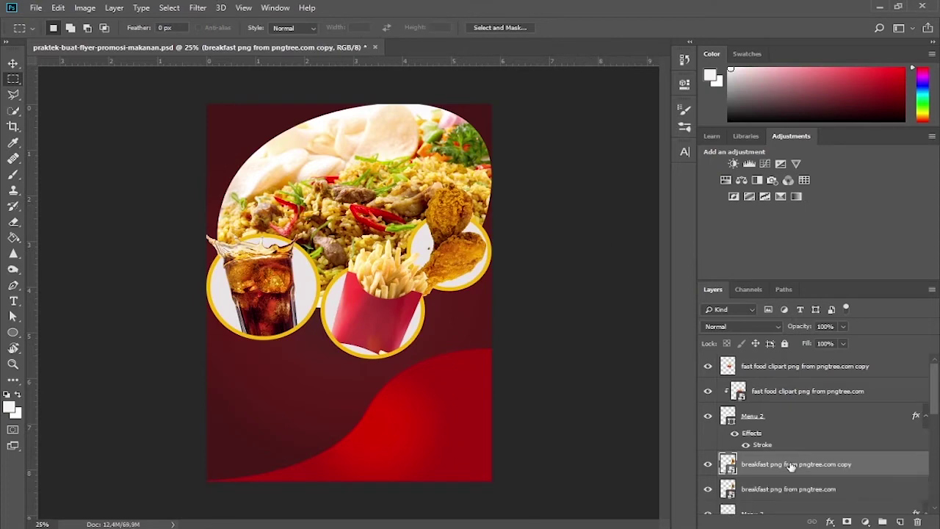
scroll(790, 468, "down", 1)
left_click(773, 465)
right_click(772, 465)
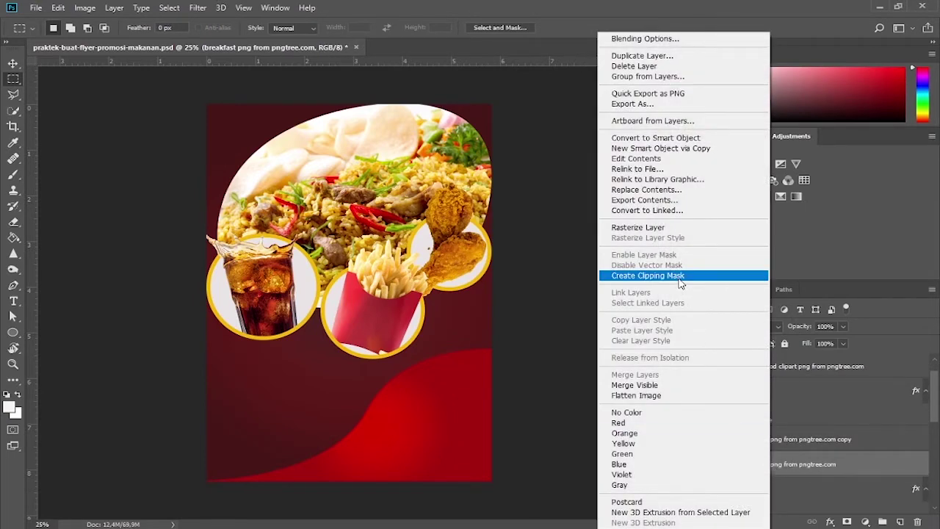
left_click(679, 277)
Step: Rasterize the fried chicken copy and delete its lower part around the Menu 3 circle's bottom edge using a rectangular selection
right_click(767, 439)
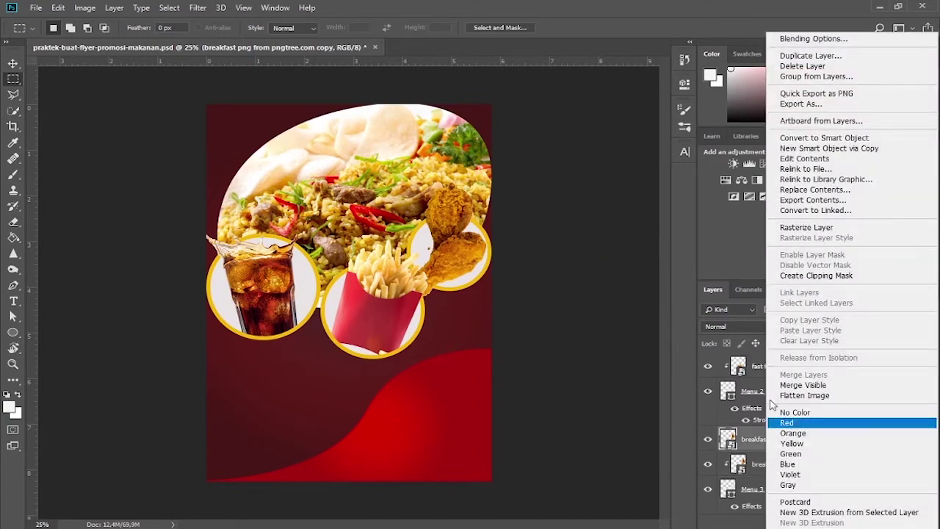
left_click(807, 228)
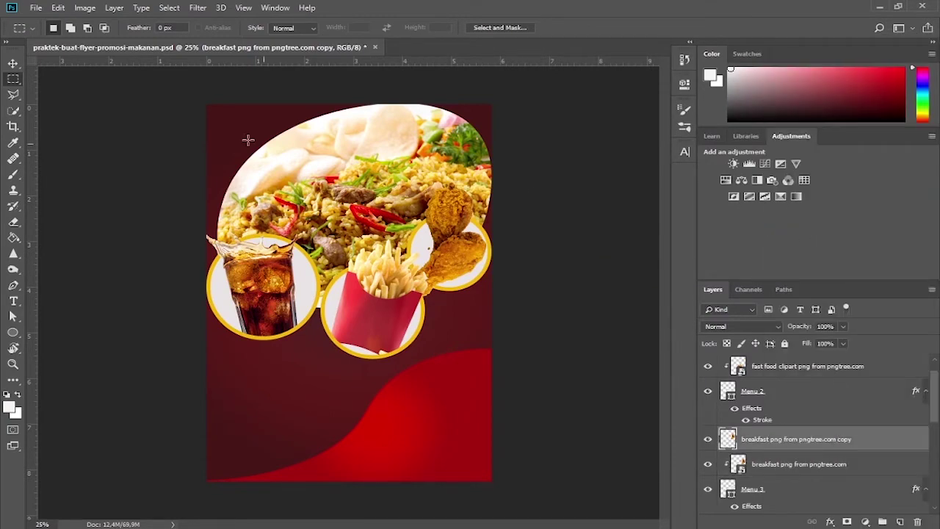
right_click(11, 86)
left_click(43, 82)
left_click_drag(381, 258, 498, 315)
key("Delete")
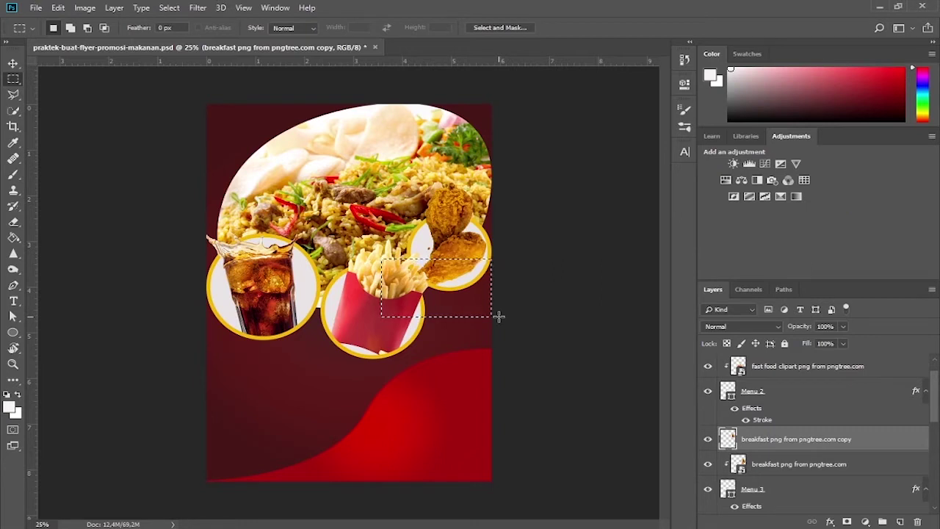
key("ctrl+d")
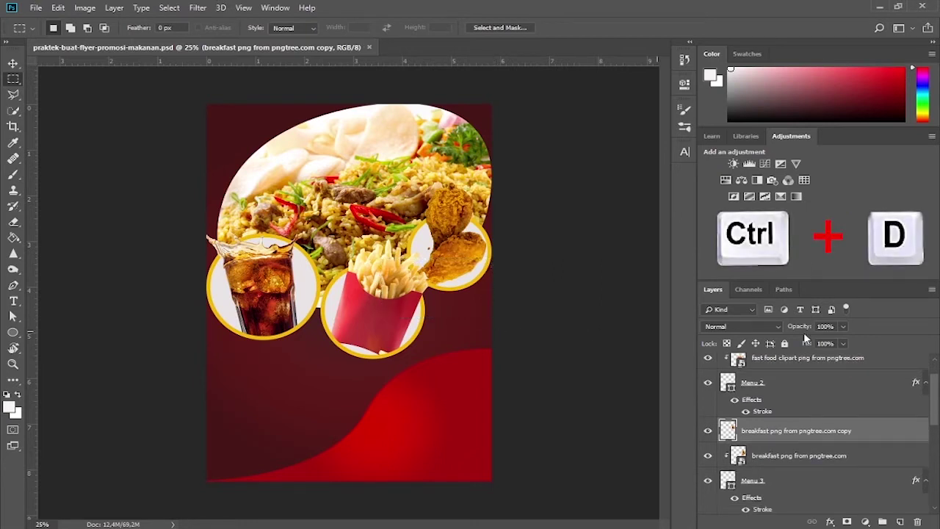
Step: Group all food image and menu shape layers above the Footer layer and name the group "Menu Makanan"
left_click_drag(933, 392, 935, 354)
left_click(803, 434)
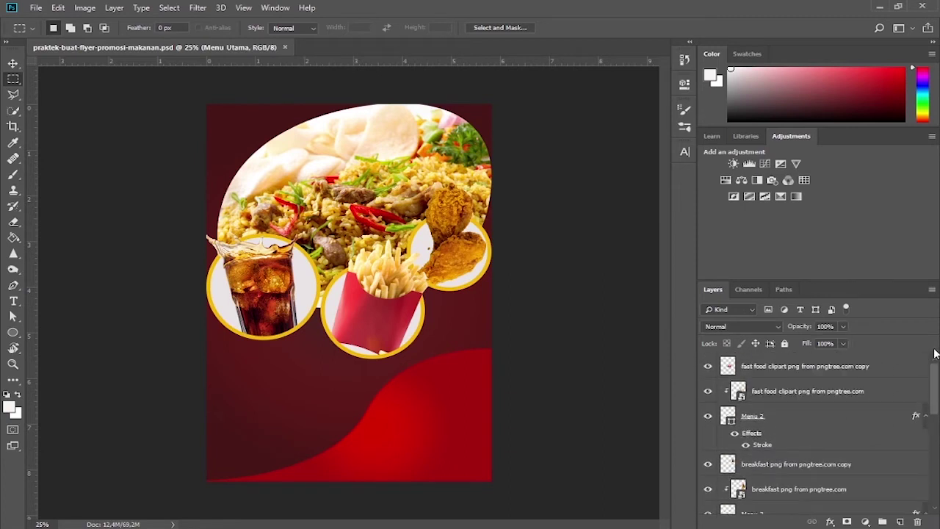
left_click(832, 366, "shift")
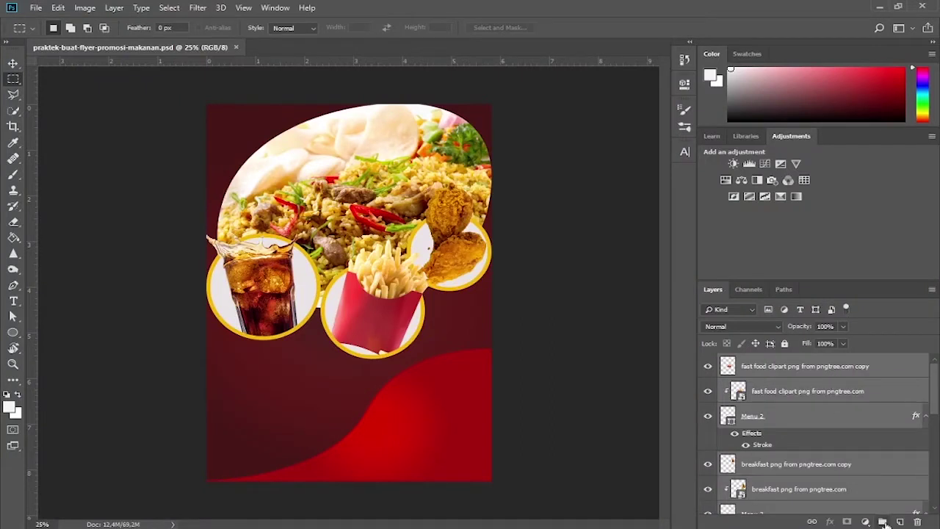
left_click(883, 522)
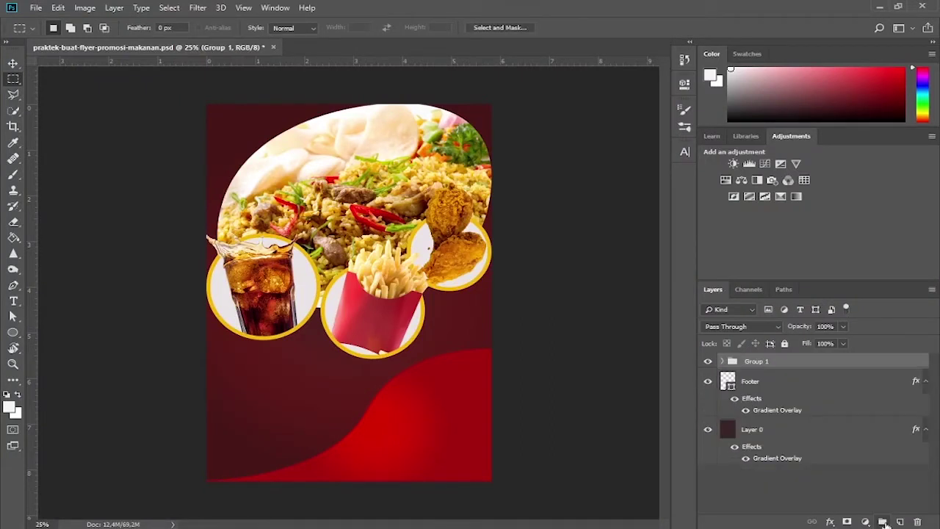
double_click(757, 361)
type("Menu Makanan")
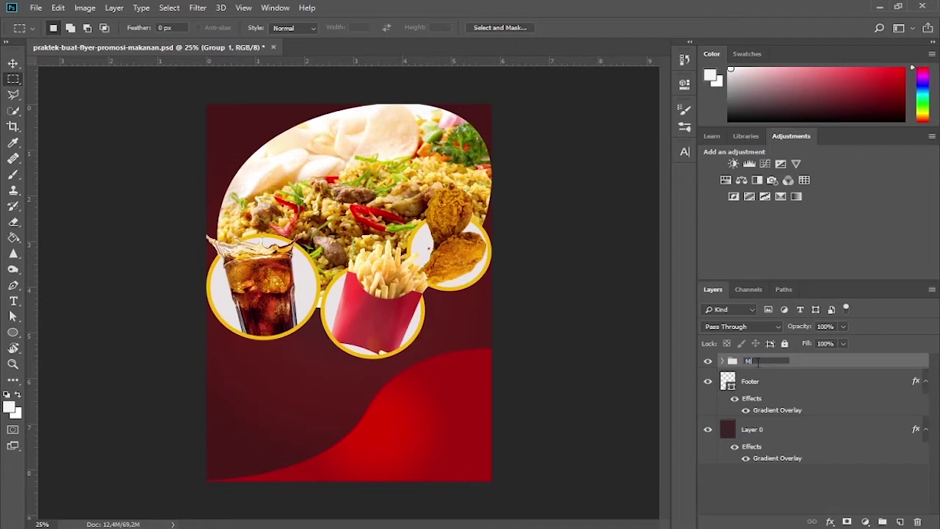
key("Return")
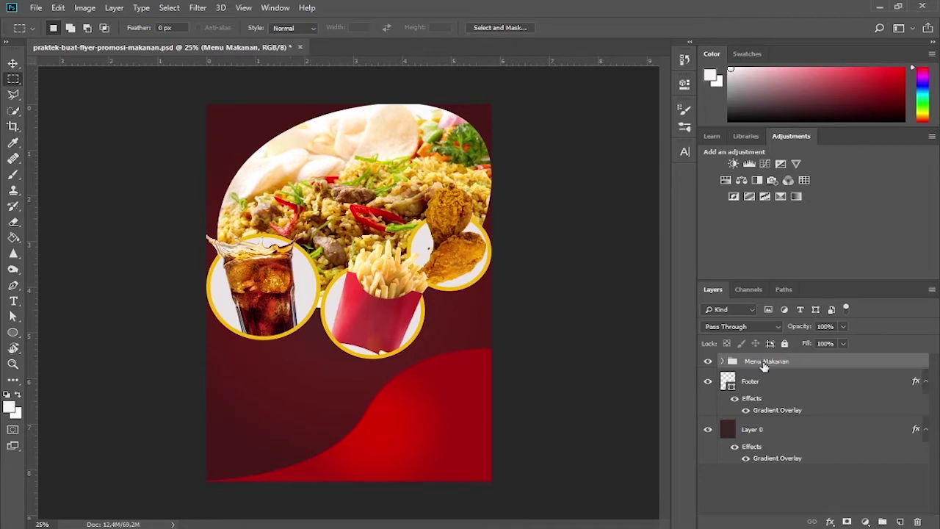
Step: Inside the Menu Makanan group, put the Menu 2 circle and both french fries layers into a subgroup named "Menu 2"
left_click(722, 361)
left_click(790, 438)
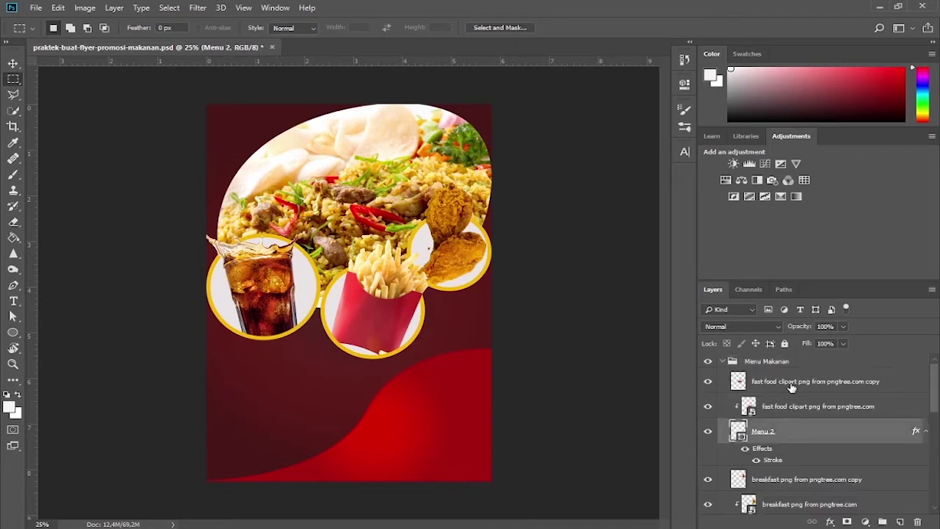
left_click(791, 385, "shift")
left_click(881, 522)
double_click(767, 375)
type("Menu 2")
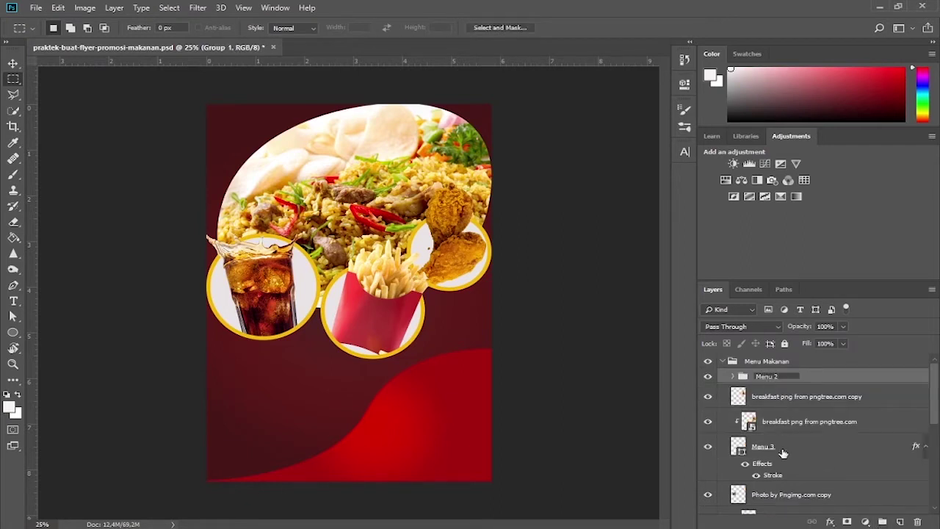
Step: Put the Menu 3 circle and both fried chicken layers into a subgroup named "Menu 3"
left_click(782, 453)
left_click(790, 403, "shift")
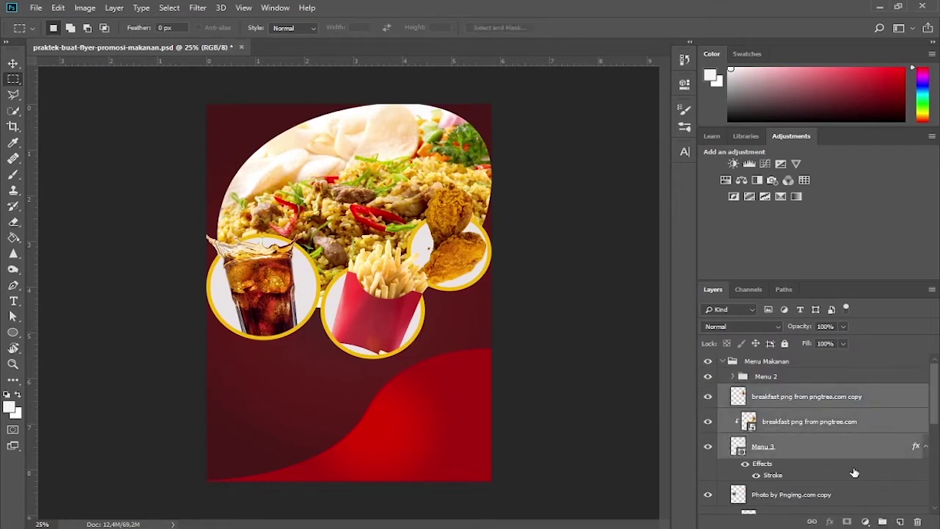
left_click(882, 522)
double_click(766, 391)
type("Menu 3")
Step: Put the Menu 1 circle and both drink photo layers into a subgroup named "Menu 1"
left_click(774, 464)
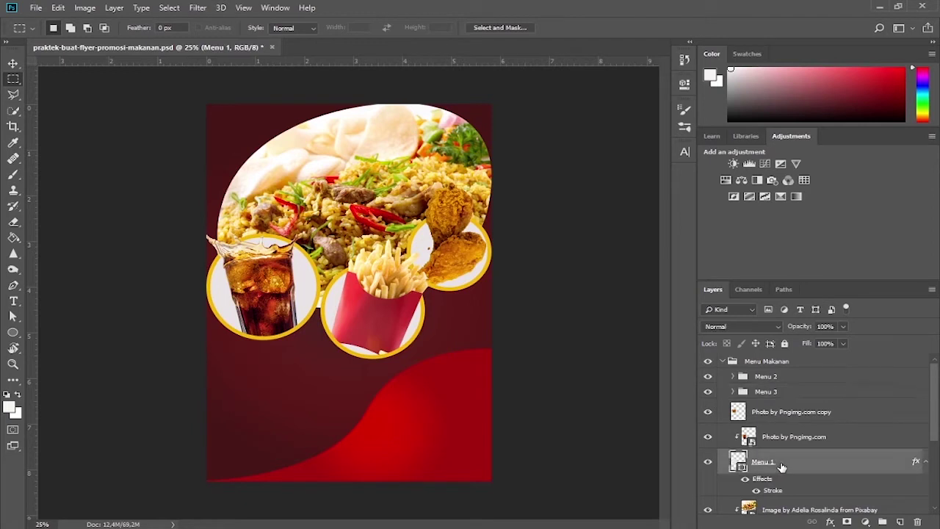
left_click(782, 415, "shift")
left_click(882, 522)
double_click(767, 406)
type("Menu")
Step: Put the fried rice photo and its Menu Utama shape into a subgroup named "Menu Utama"
left_click(785, 433)
left_click(801, 453, "shift")
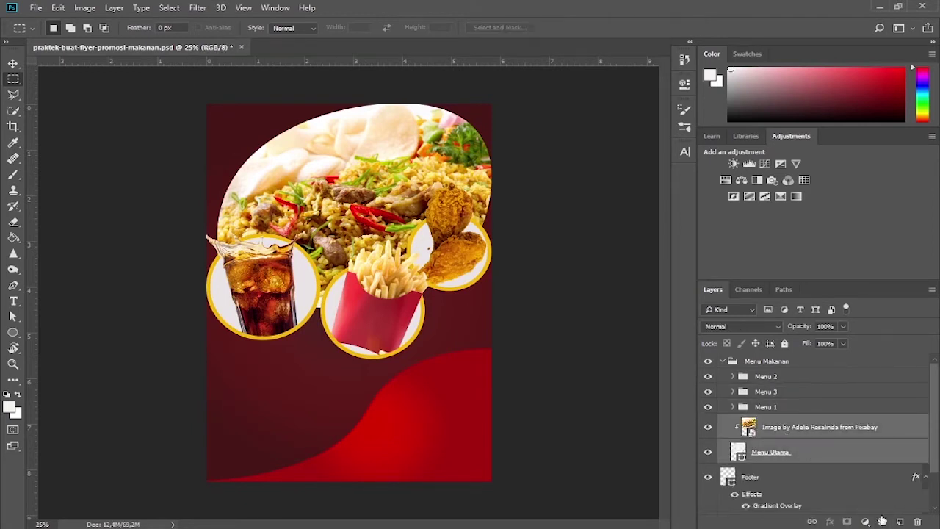
left_click(882, 522)
double_click(765, 421)
type("Menu Utama")
Step: On a new layer above the Menu Makanan group, draw a round starburst custom shape over the red footer's upper right
left_click(769, 362)
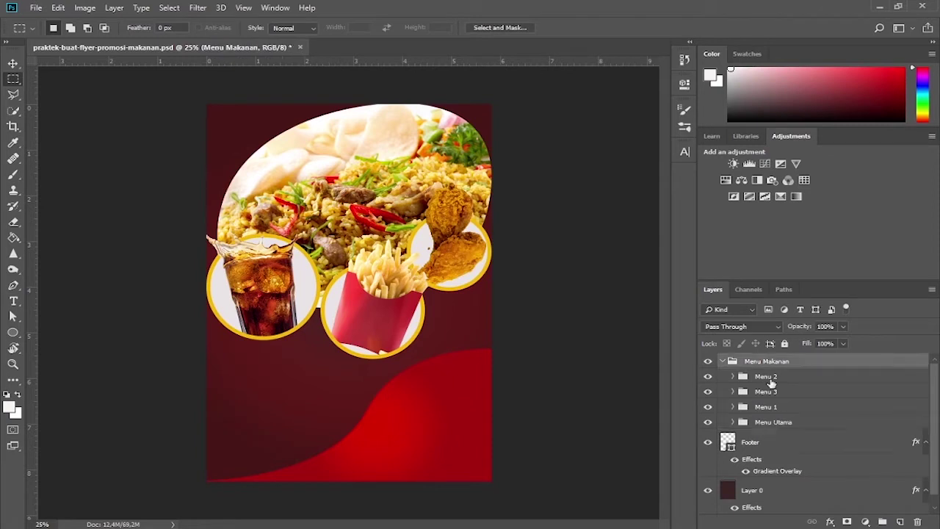
left_click(897, 520)
left_click_drag(791, 391, 709, 355)
right_click(12, 332)
left_click(71, 390)
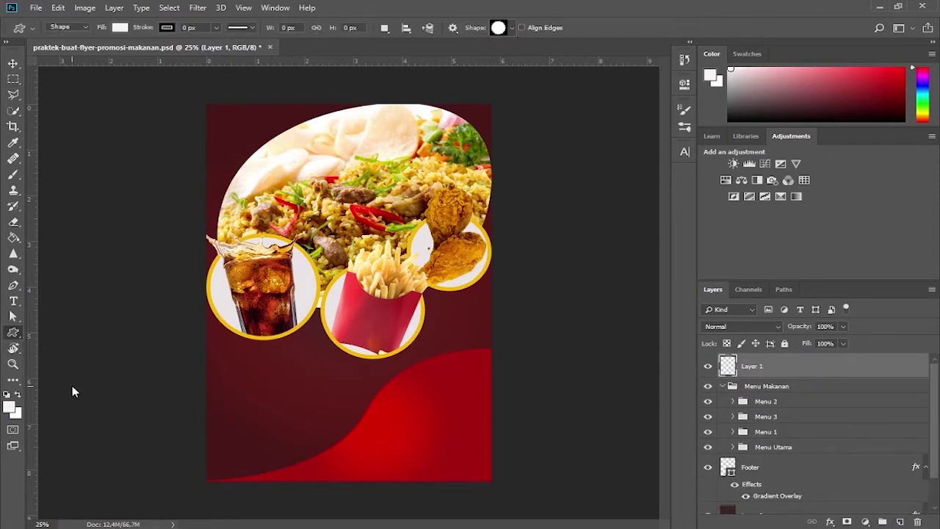
left_click(510, 29)
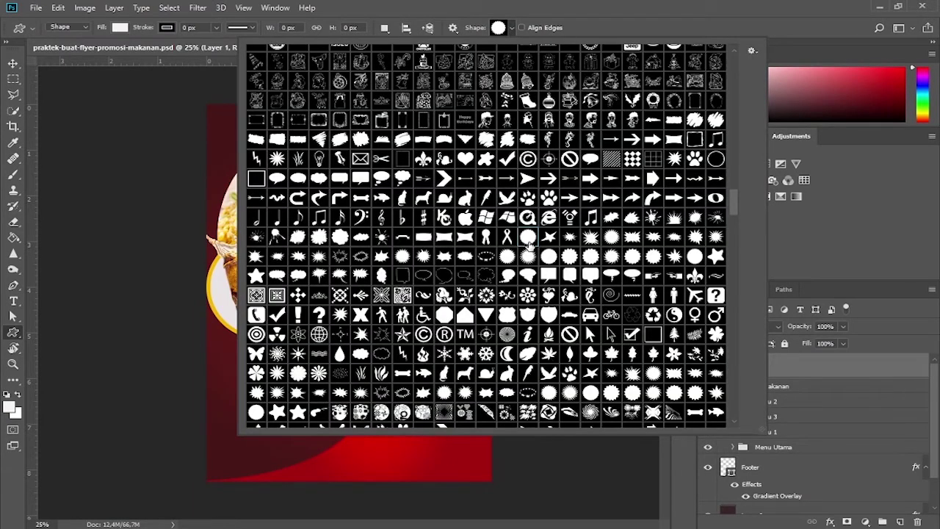
left_click(508, 29)
left_click_drag(420, 357, 499, 436)
key("v")
left_click_drag(467, 399, 456, 390)
Step: Recolor the starburst with the yellow sampled from the Menu 2 circle's outline
double_click(726, 365)
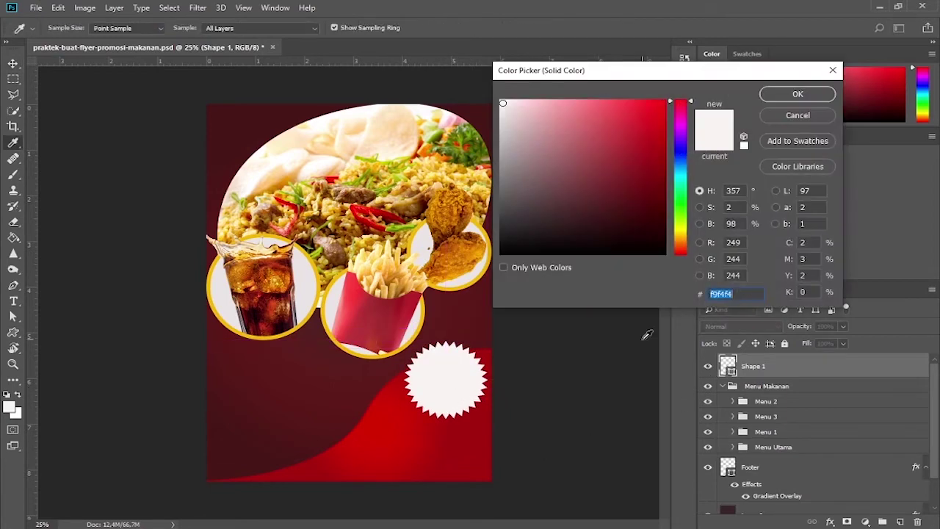
left_click(398, 346)
left_click(797, 94)
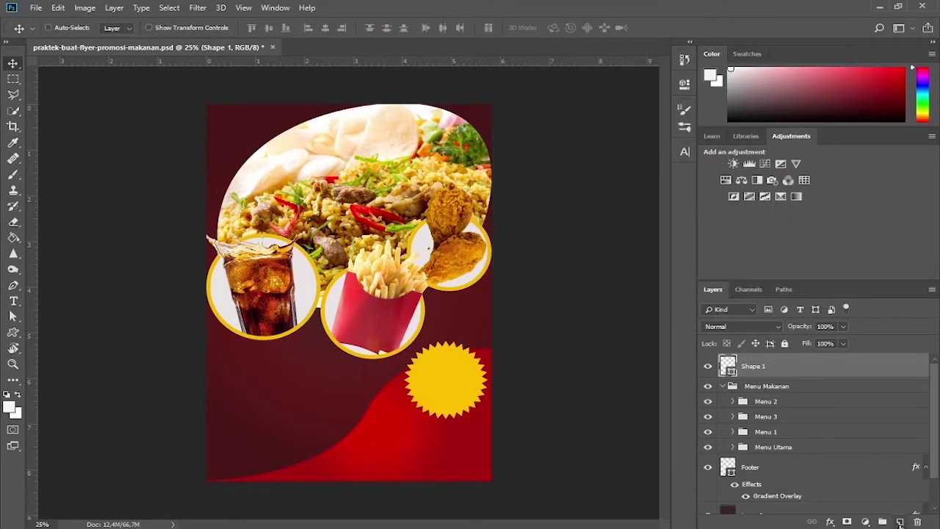
Step: On a new layer, draw a notched ribbon custom shape at the flyer's upper-left edge and fill it with the same yellow as the starburst
left_click(900, 521)
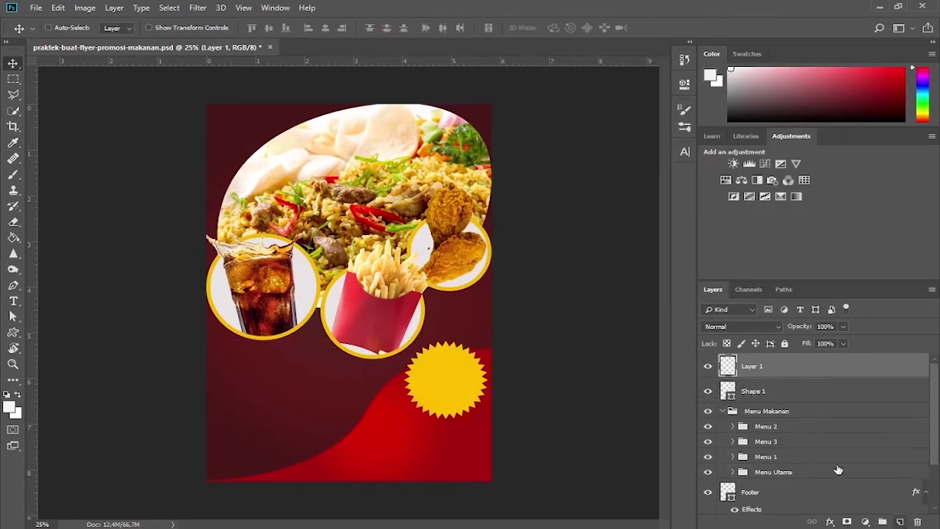
right_click(14, 332)
left_click(73, 393)
left_click(507, 27)
scroll(614, 222, "up", 10)
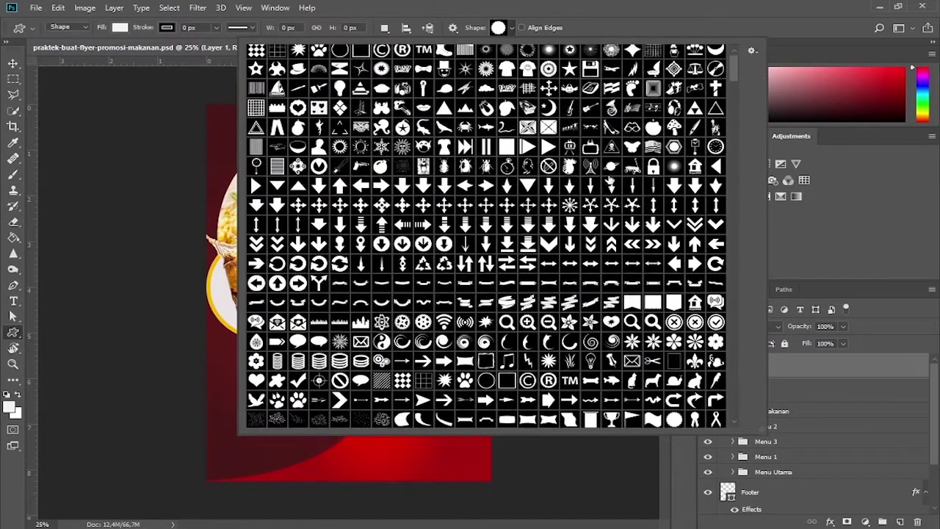
left_click(633, 333)
left_click(513, 31)
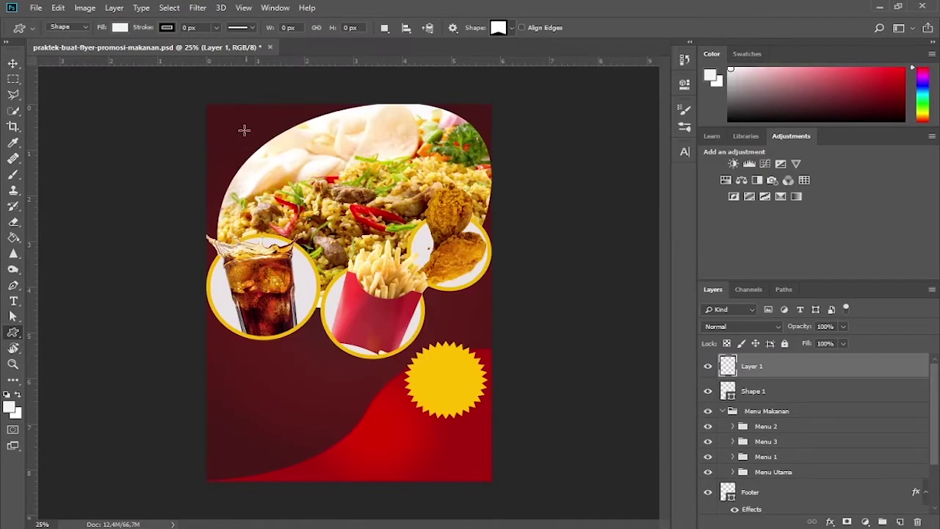
key("shift")
left_click_drag(221, 102, 286, 167)
double_click(725, 366)
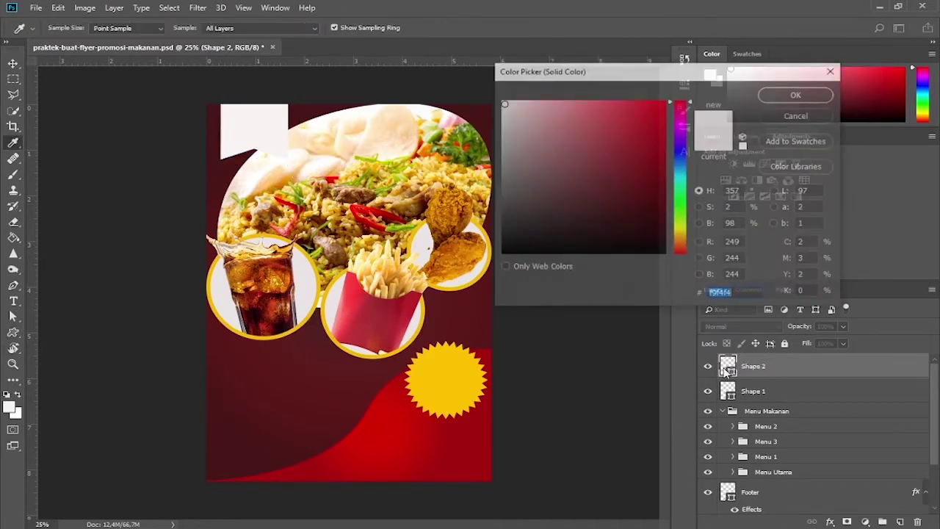
left_click(783, 98)
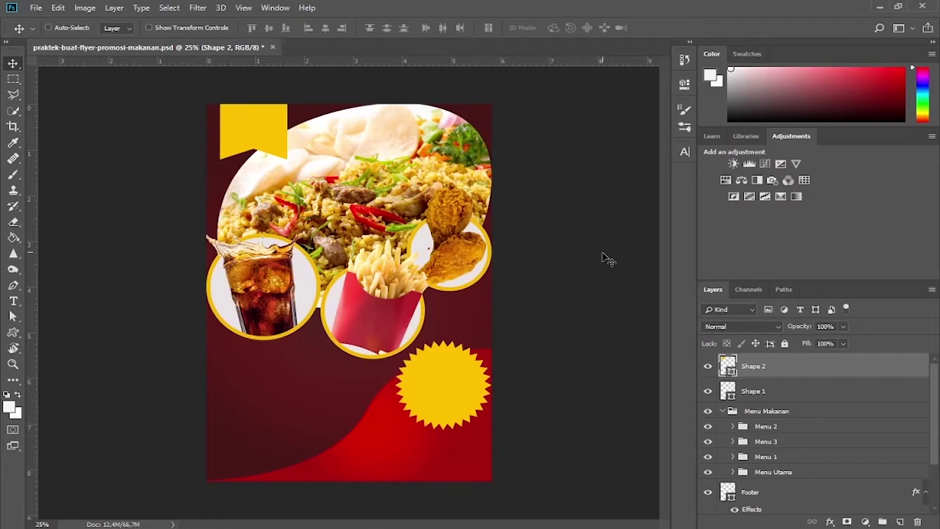
Step: Check the delivery-icon-by-Pngtree.com.png image in the project folder and place it in the flyer
key("alt+Tab")
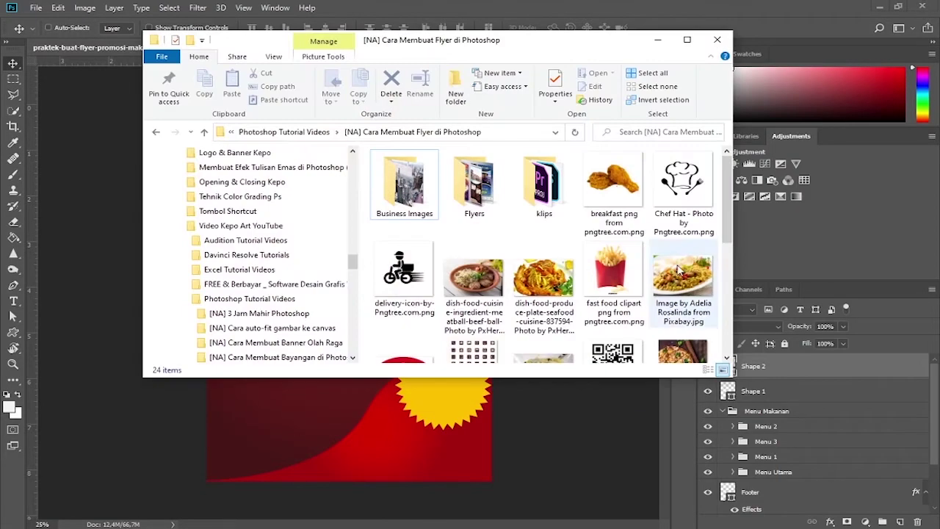
double_click(399, 290)
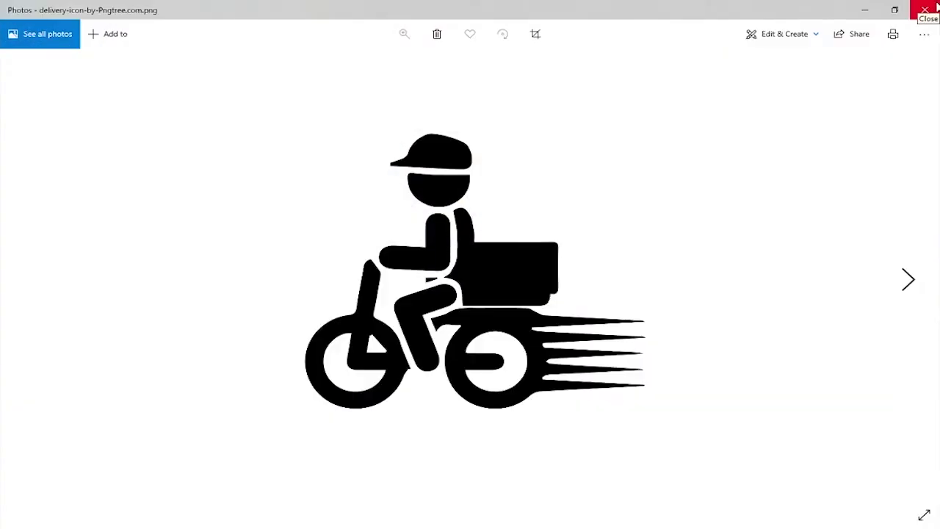
left_click(936, 7)
left_click_drag(328, 397, 320, 402)
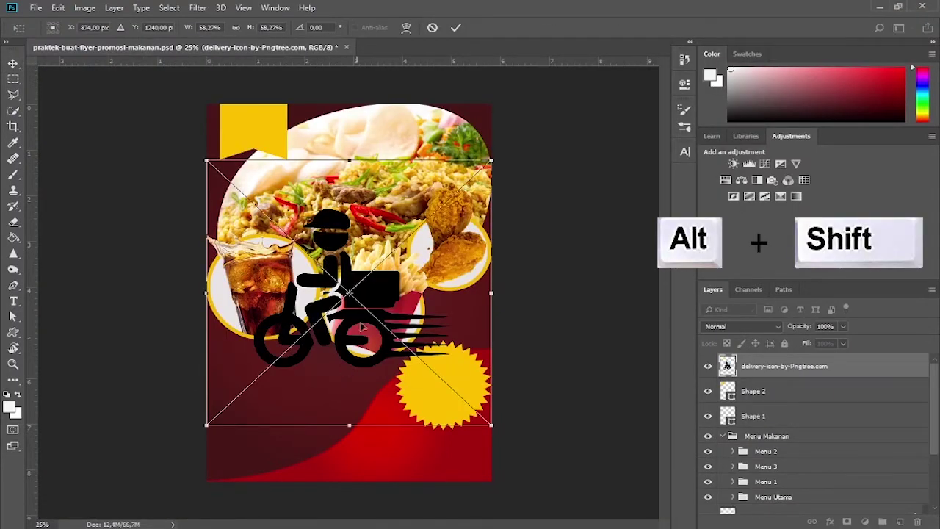
Step: Scale the placed delivery icon to about 13.6% and position it on the yellow ribbon
left_click_drag(497, 161, 399, 252)
left_click_drag(374, 299, 287, 131)
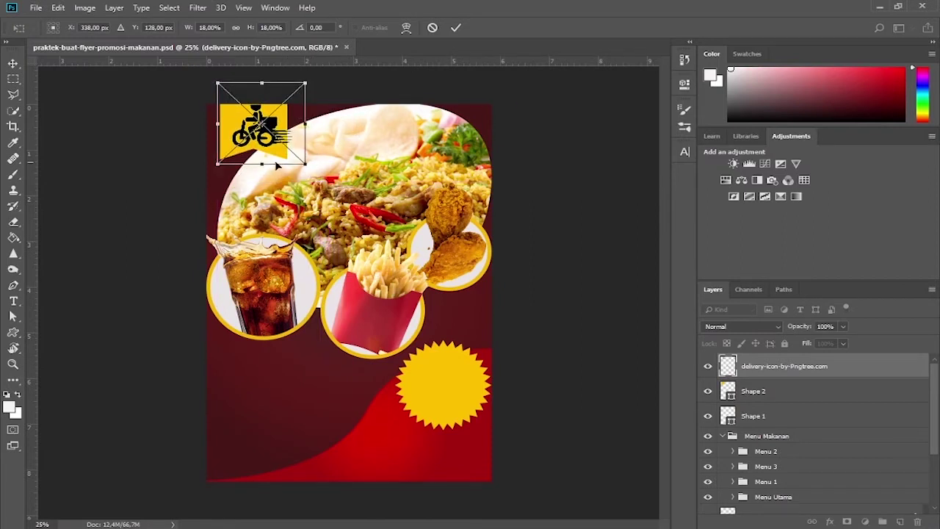
left_click_drag(306, 83, 288, 97)
left_click_drag(278, 131, 281, 130)
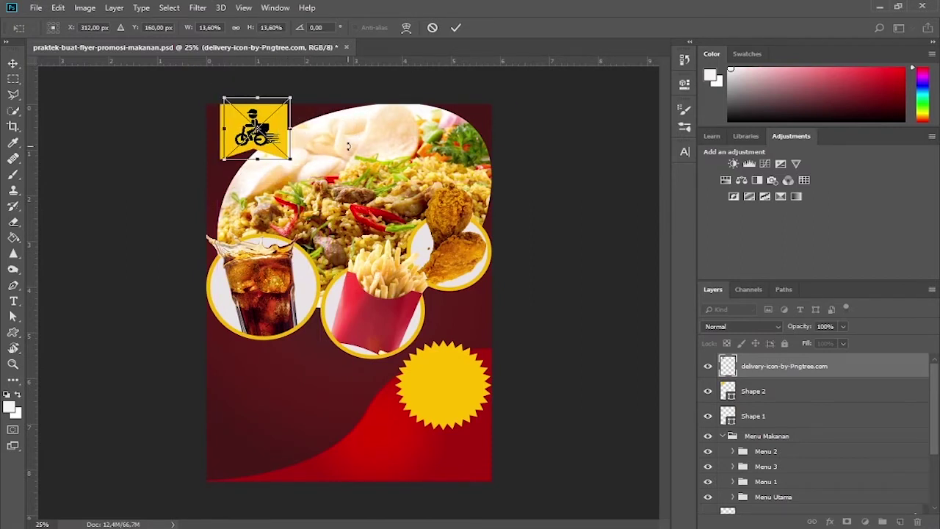
left_click(456, 28)
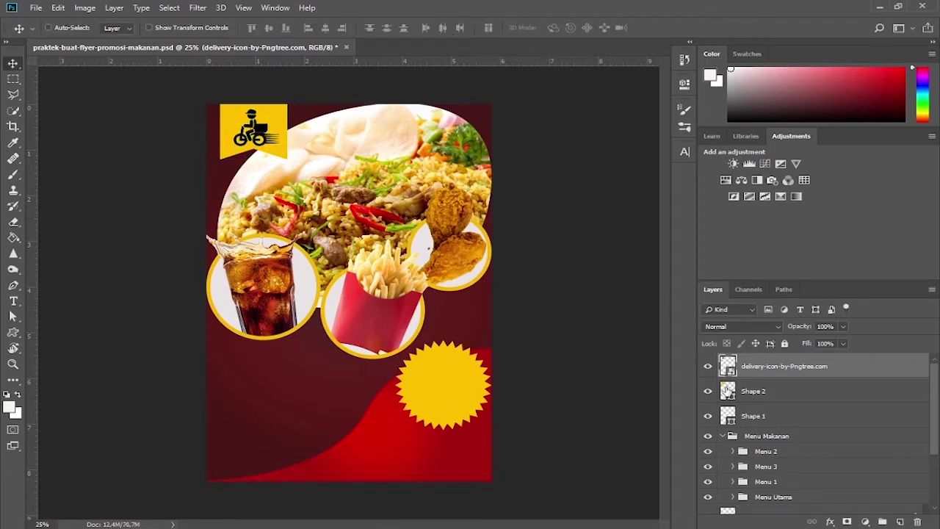
Step: Group the delivery icon layer with its ribbon shape and name the group "Tag Delivery"
left_click(762, 394, "shift")
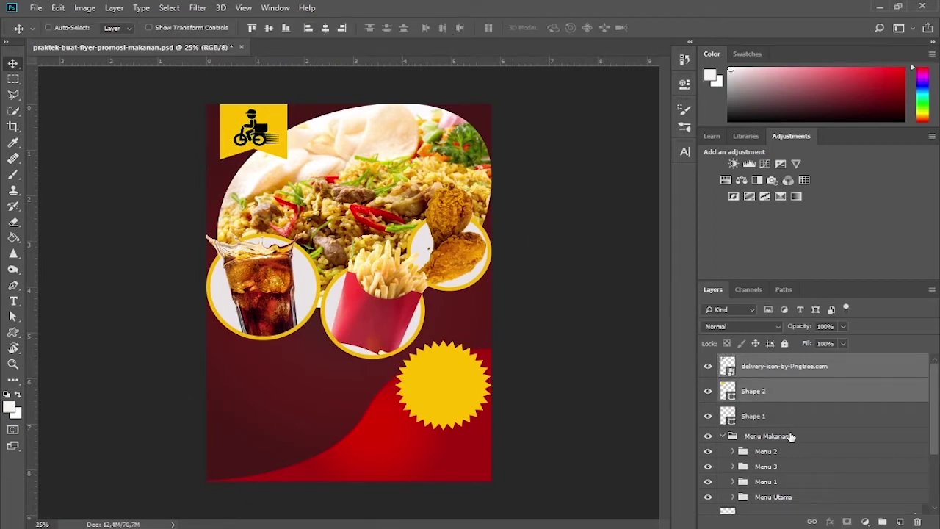
left_click(883, 521)
double_click(756, 360)
type("Tag Delivery")
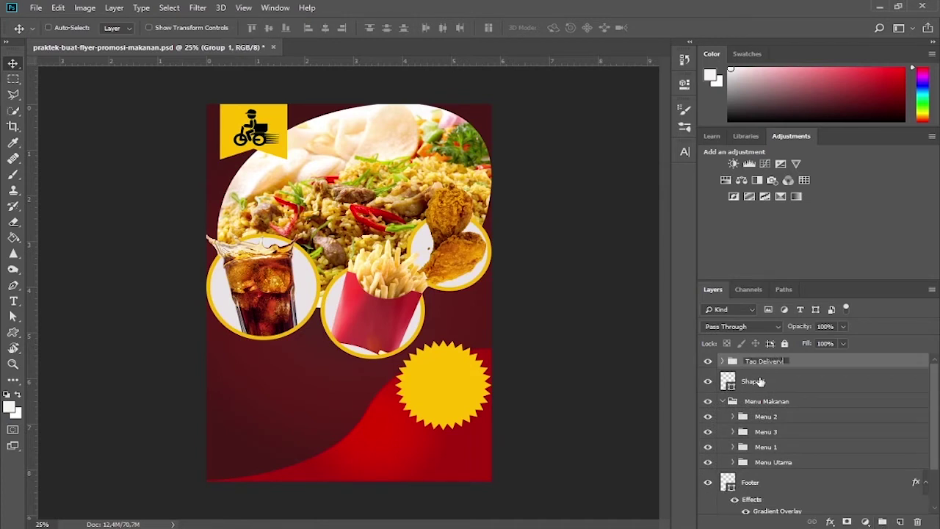
key("Return")
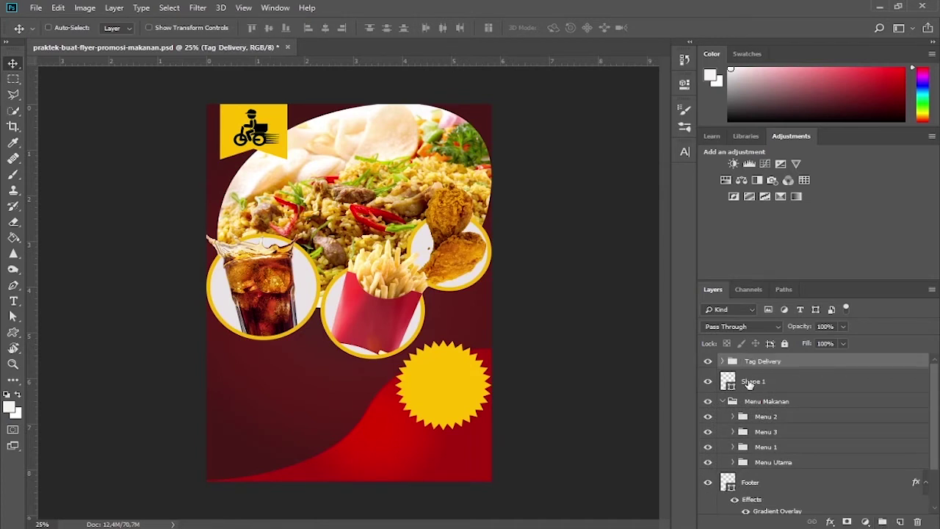
Step: Expand the Tag Delivery group and rasterize the delivery icon layer
left_click(721, 360)
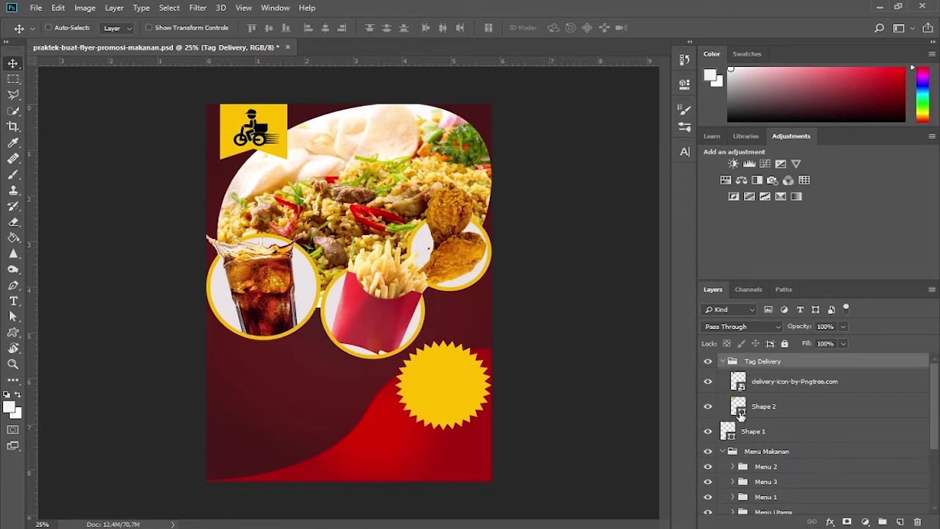
right_click(783, 390)
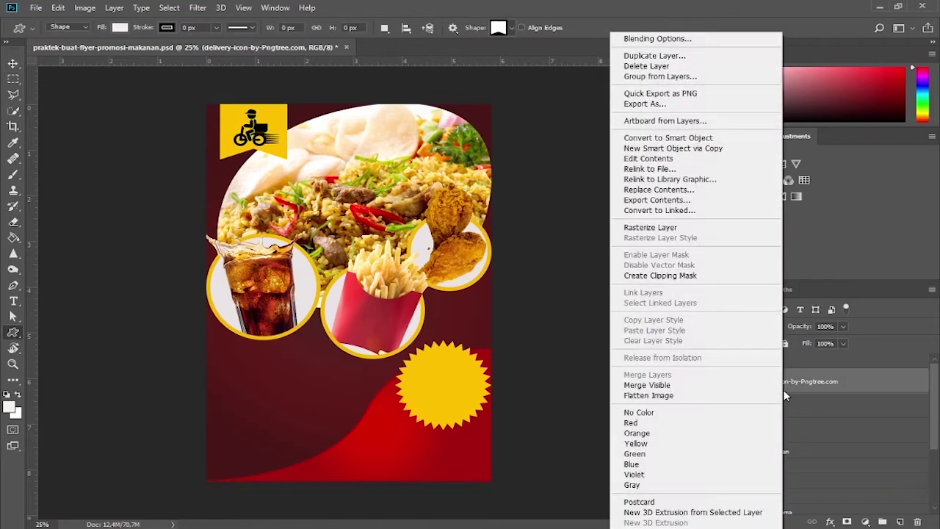
left_click(663, 230)
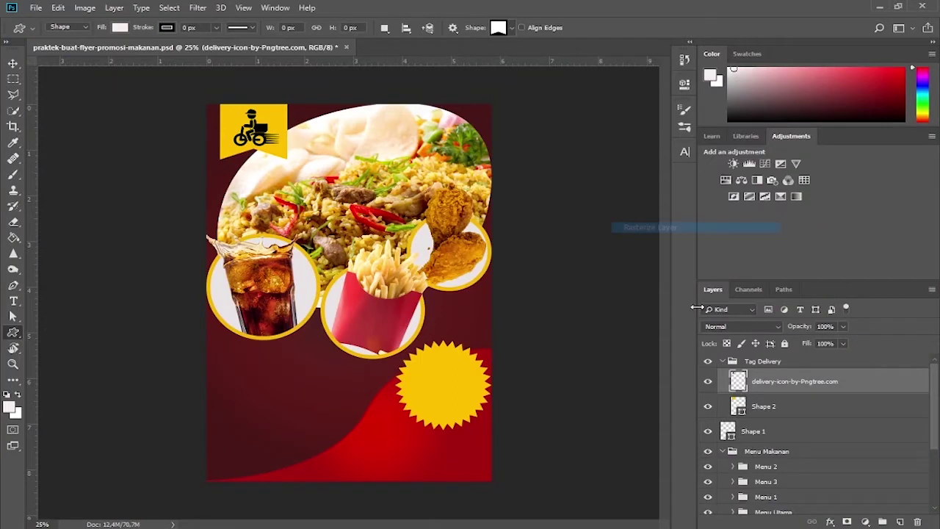
Step: Select the delivery icon's pixels and fill them with white using the Paint Bucket
left_click(738, 385, "ctrl")
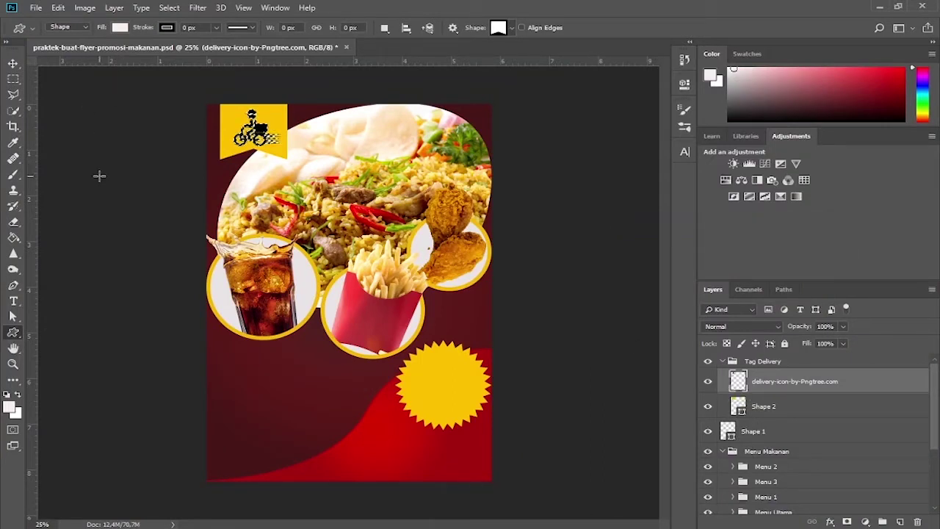
right_click(14, 241)
left_click(70, 249)
left_click(248, 131)
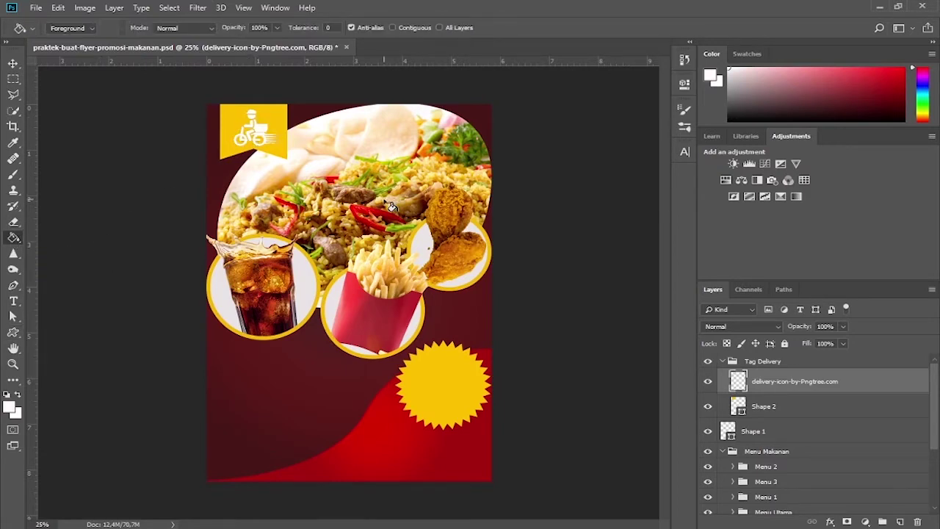
Step: Refill the delivery icon with the bright red sampled from the flyer's footer
left_click(9, 407)
left_click(369, 424)
key("Return")
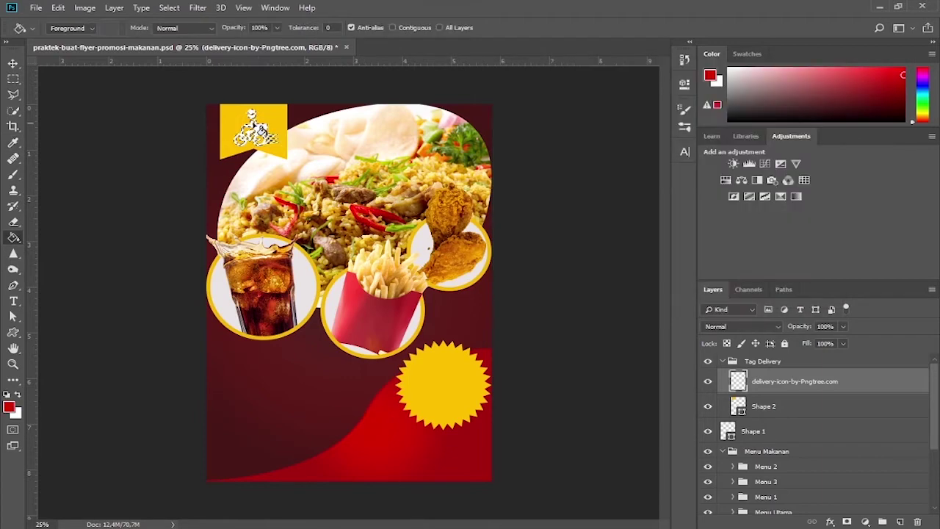
left_click(250, 132)
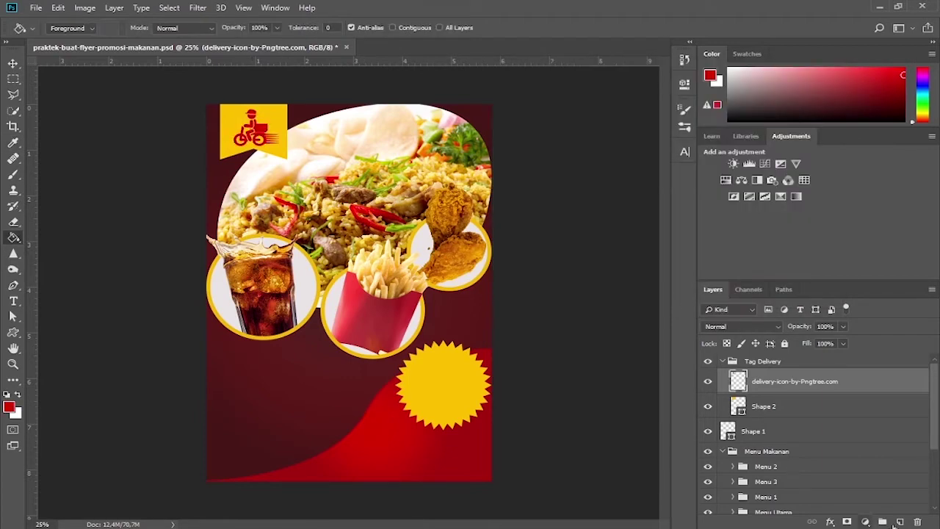
Step: On a new layer above the Tag Delivery group, place noun_QR Code_51775.png at about 12% scale near the footer's bottom centre
left_click(900, 521)
left_click_drag(779, 389, 774, 356)
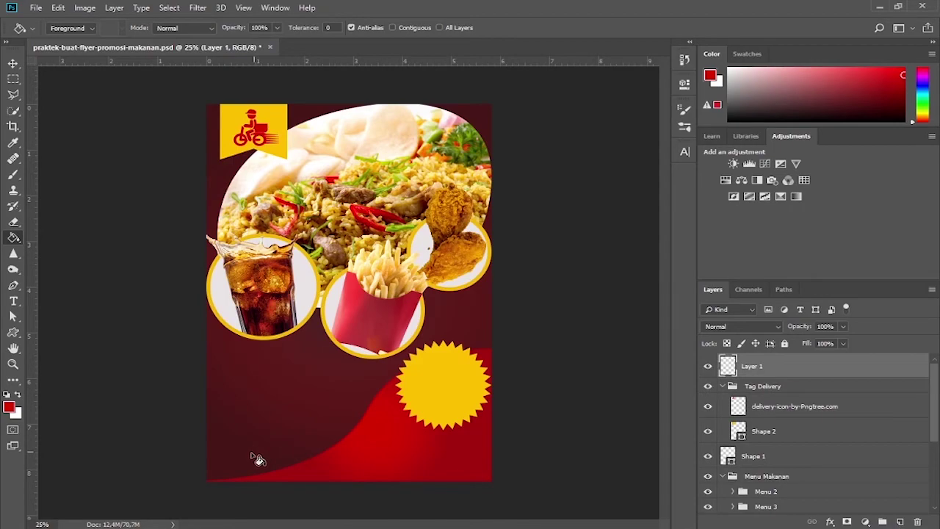
left_click(87, 527)
double_click(613, 289)
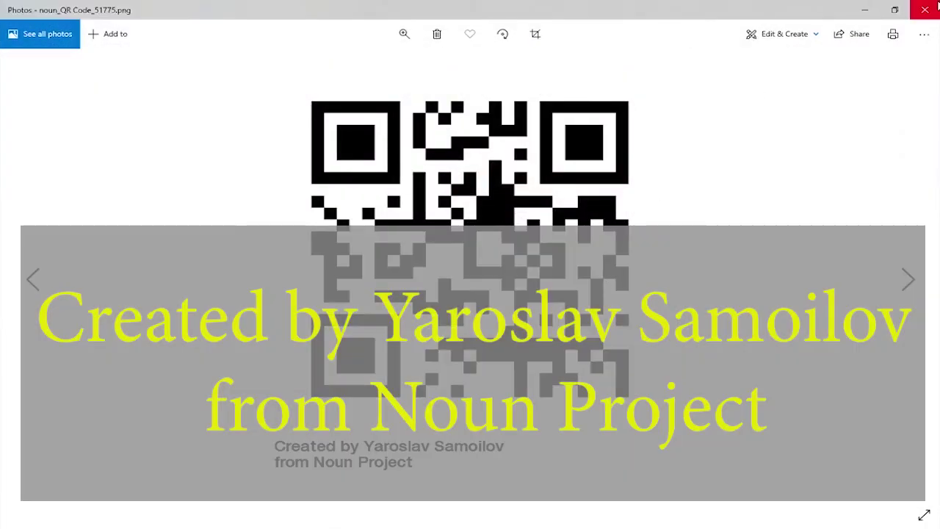
left_click(936, 7)
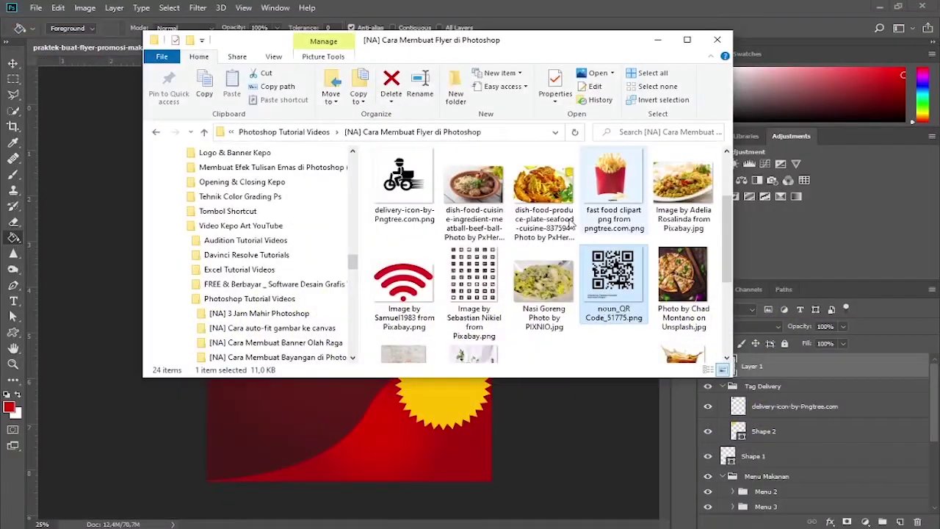
left_click_drag(605, 272, 441, 397)
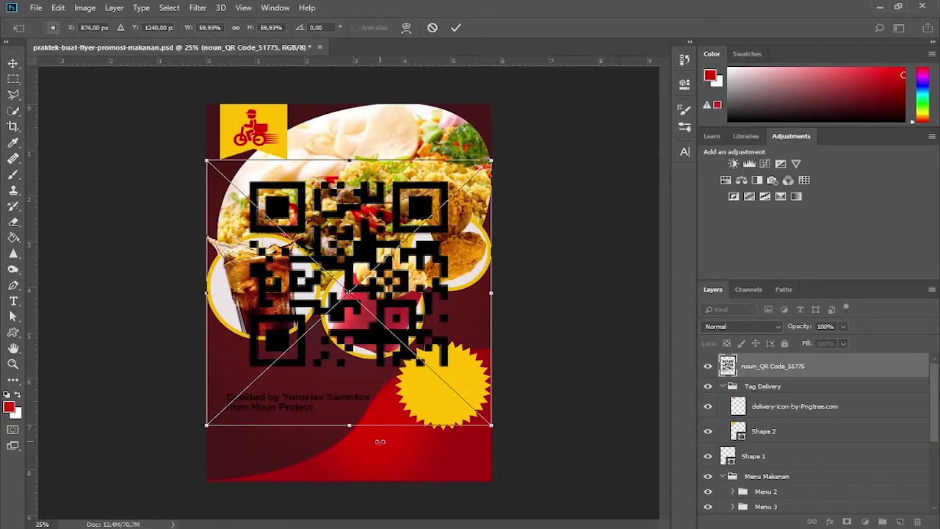
left_click_drag(494, 159, 379, 452)
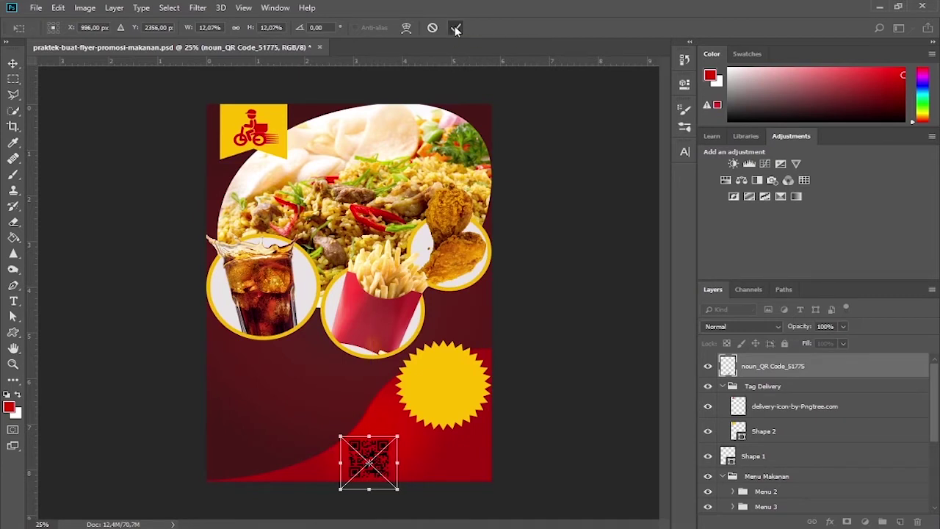
left_click(455, 29)
Step: Draw a white rectangle of about 276 × 280 px over the QR code and move its layer beneath the code
right_click(13, 332)
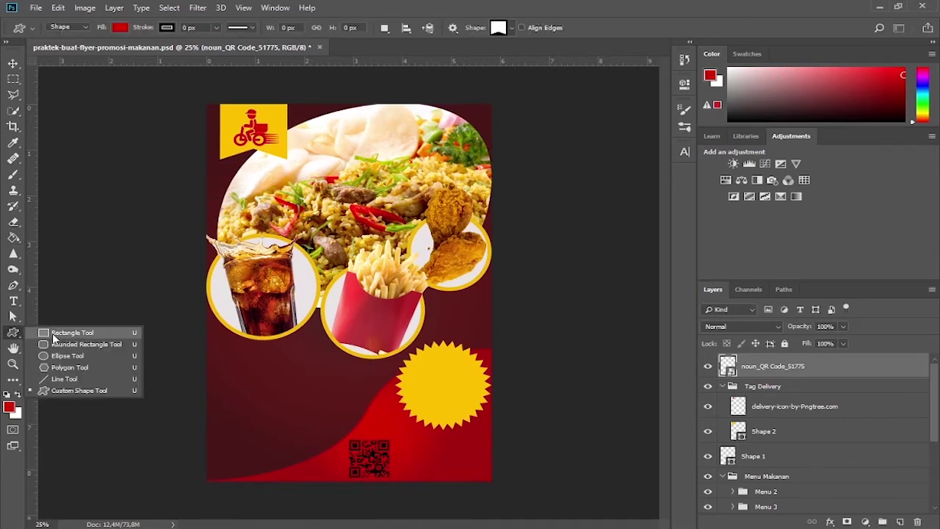
left_click(52, 333)
left_click_drag(347, 438, 391, 479)
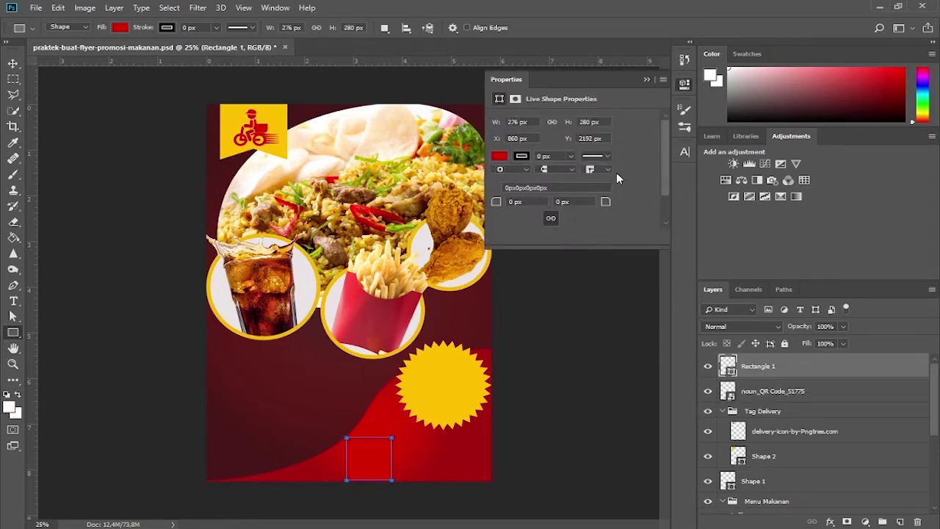
left_click(497, 158)
left_click(500, 219)
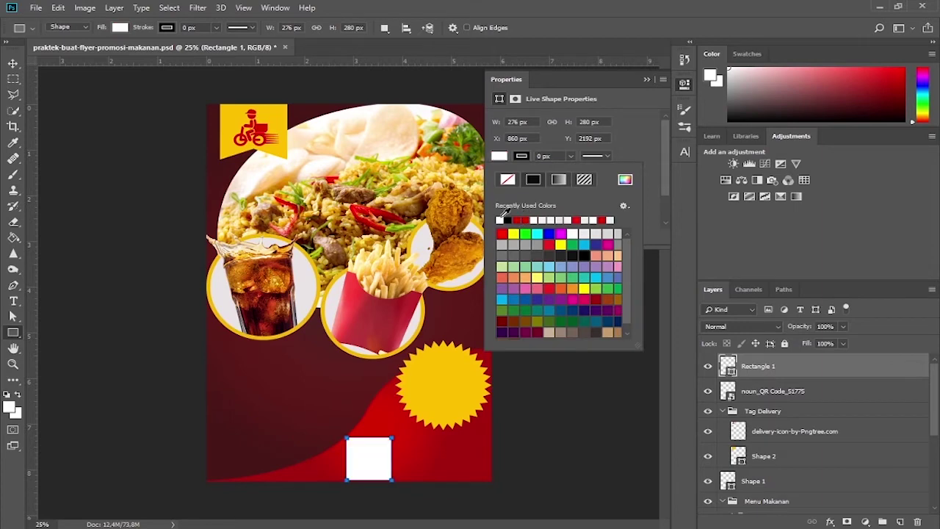
left_click(646, 79)
left_click_drag(770, 369, 774, 397)
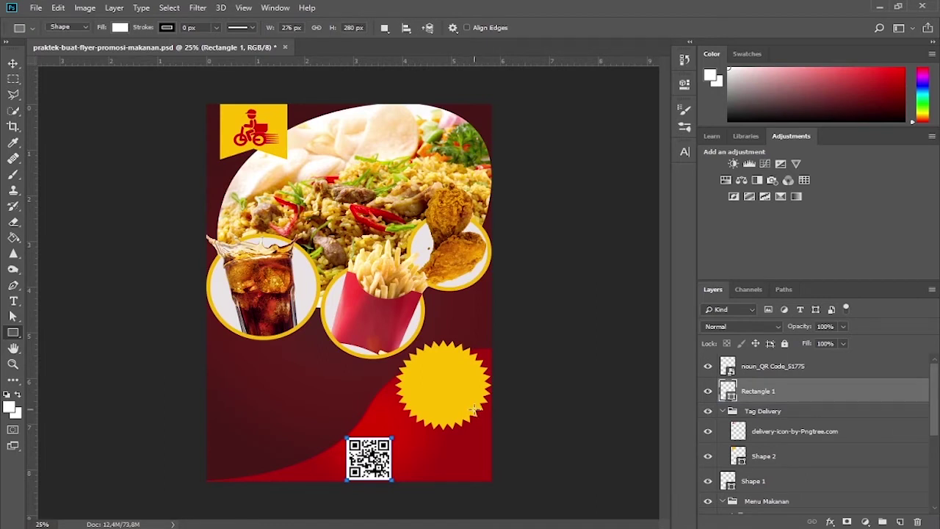
Step: Group the QR code image with its white rectangle and name the group "QR Code"
key("v")
left_click(787, 372, "shift")
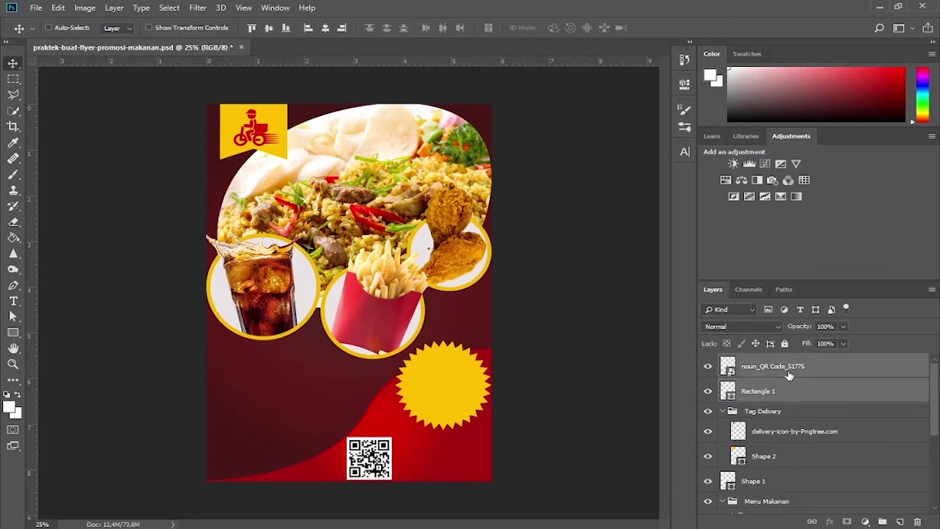
left_click(883, 522)
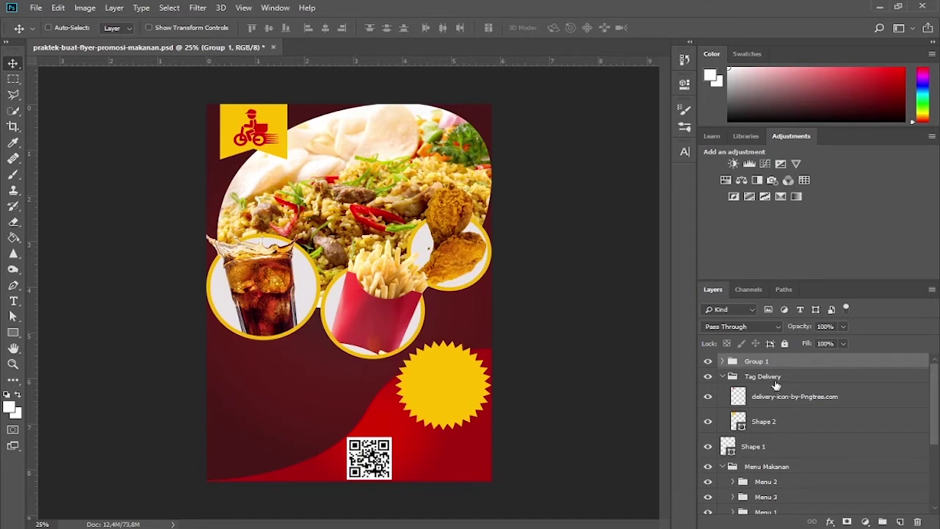
double_click(759, 362)
type("QR Code")
key("Return")
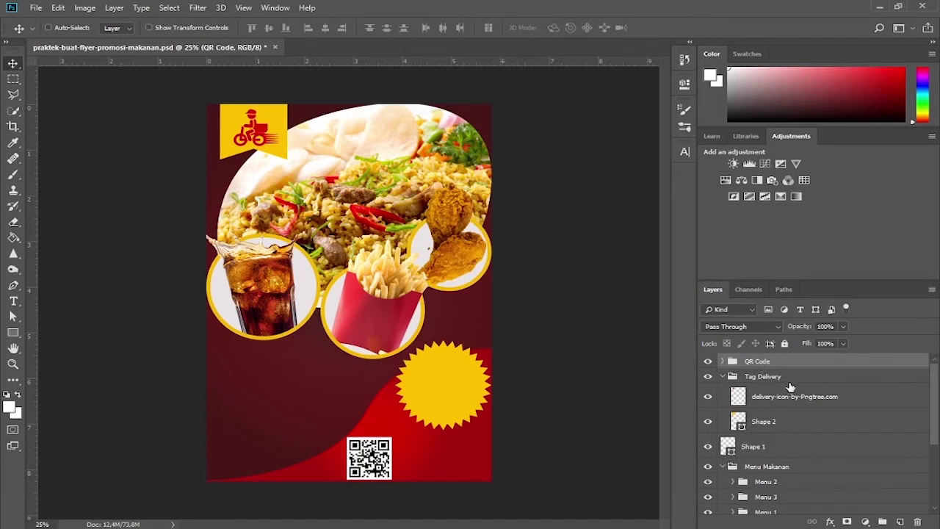
Step: Rename the starburst's Shape 1 layer "Discount Tag" and move it to the top of the layer stack
double_click(761, 451)
type("Discount Tag")
key("Return")
left_click_drag(783, 451, 787, 363)
Step: Collapse the Tag Delivery and Menu Makanan groups
left_click(721, 404)
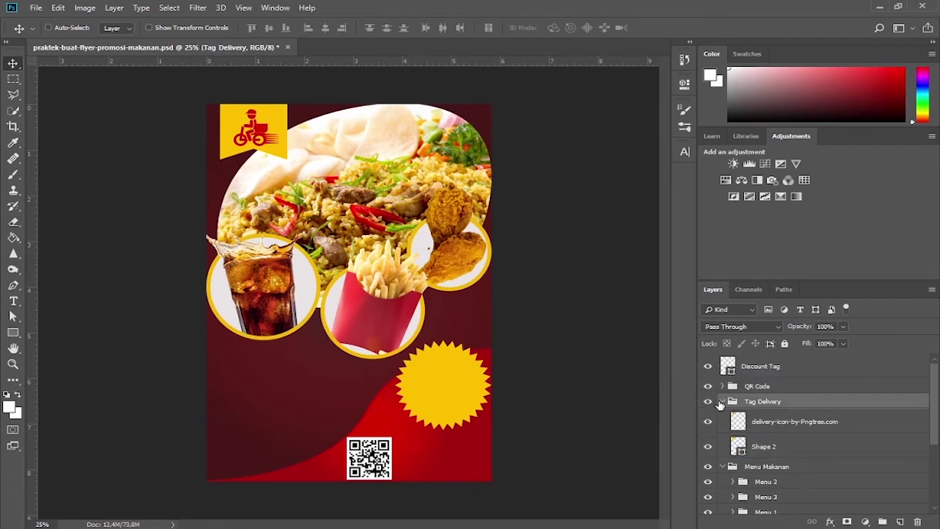
left_click(721, 402)
left_click(721, 416)
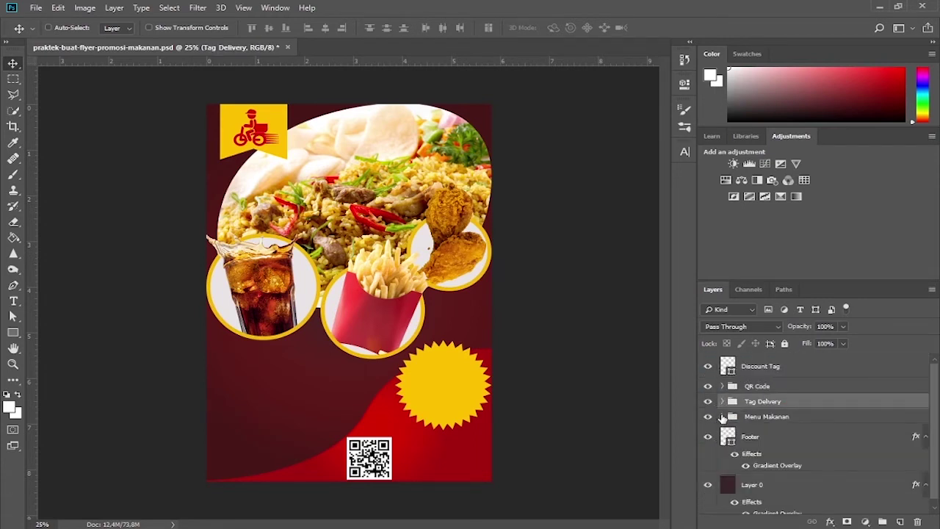
Step: On a new topmost layer, draw a round seal custom shape about 464 × 464 px over the cola circle's lower edge
key("u")
left_click(899, 521)
left_click_drag(778, 412, 777, 360)
right_click(14, 332)
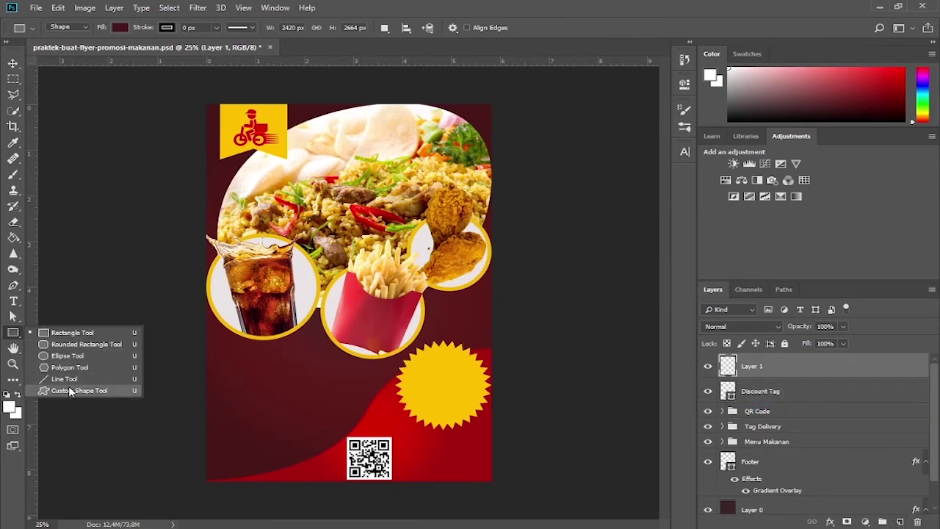
left_click(69, 390)
left_click(513, 28)
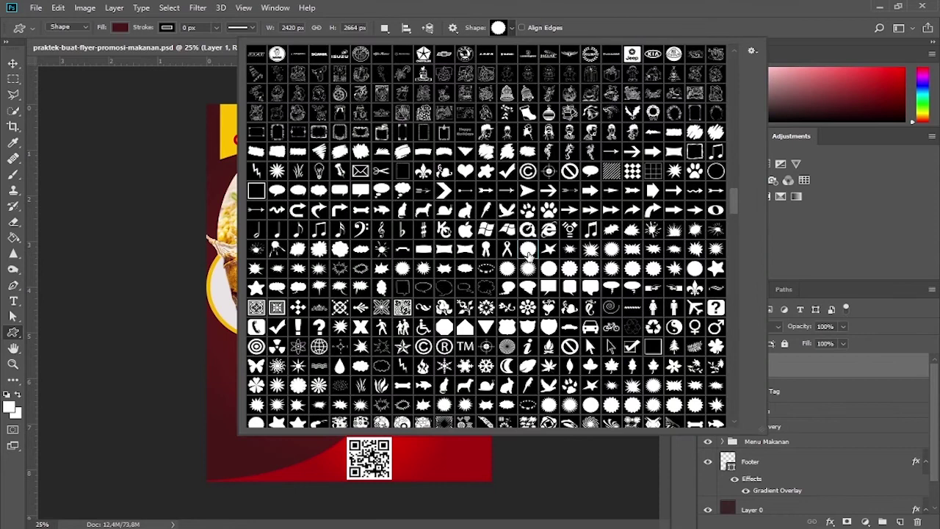
left_click(512, 29)
left_click_drag(224, 317, 302, 390)
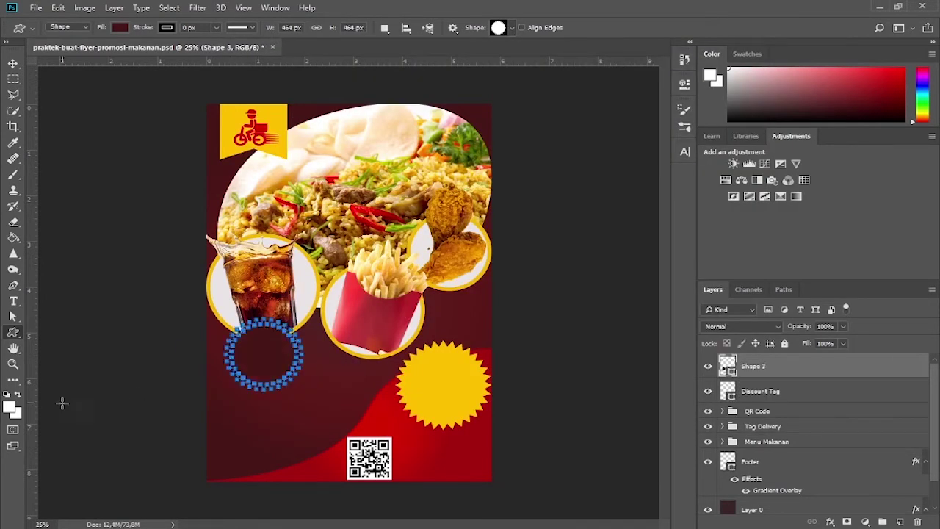
Step: Rasterize the round seal's Shape 3 layer, fill the seal with red d90101 and clear the selection
left_click(11, 408)
left_click(621, 227)
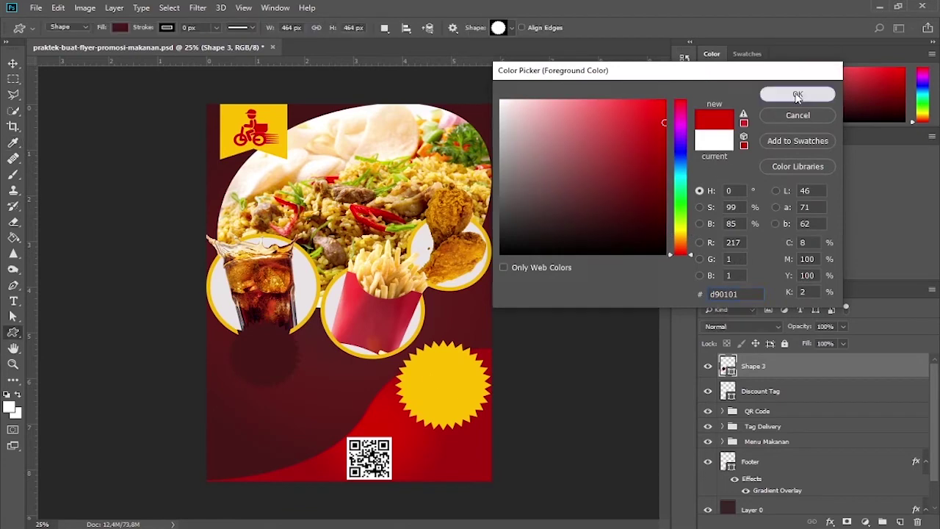
left_click(797, 93)
right_click(14, 237)
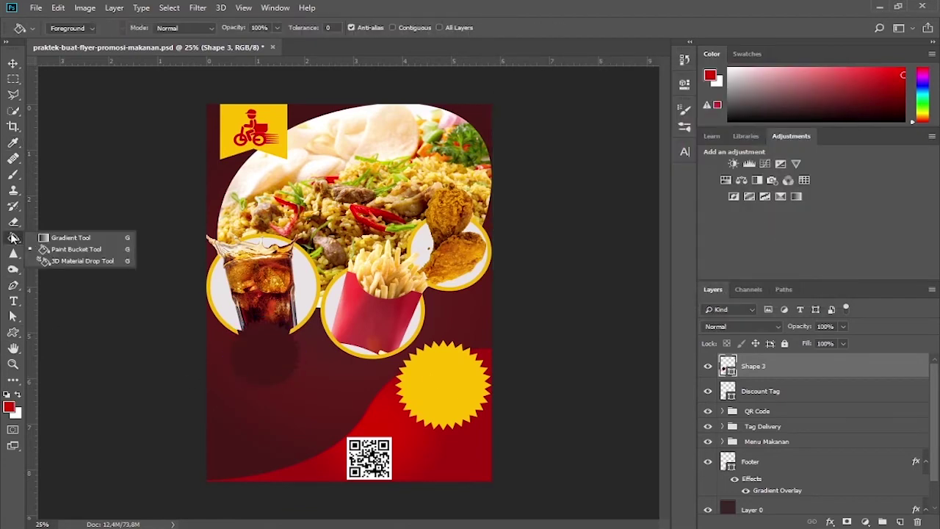
left_click(61, 247)
right_click(756, 365)
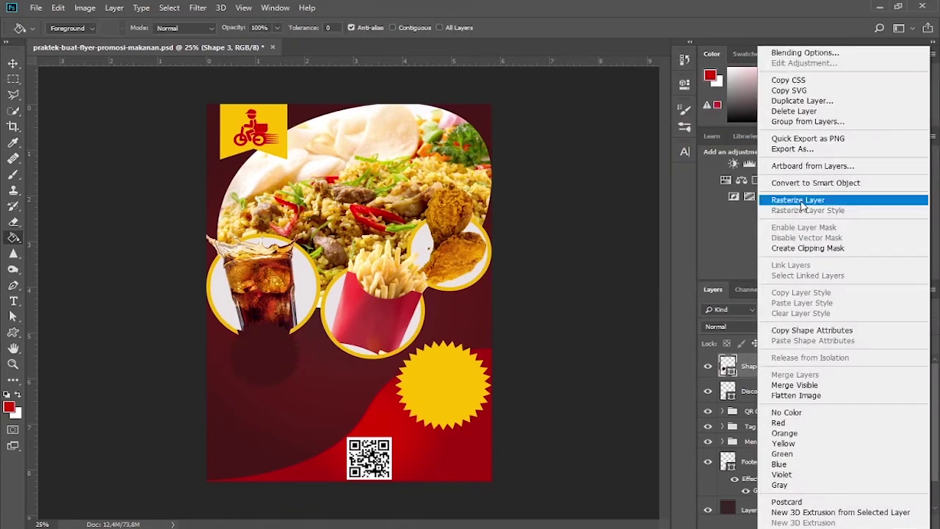
left_click(802, 200)
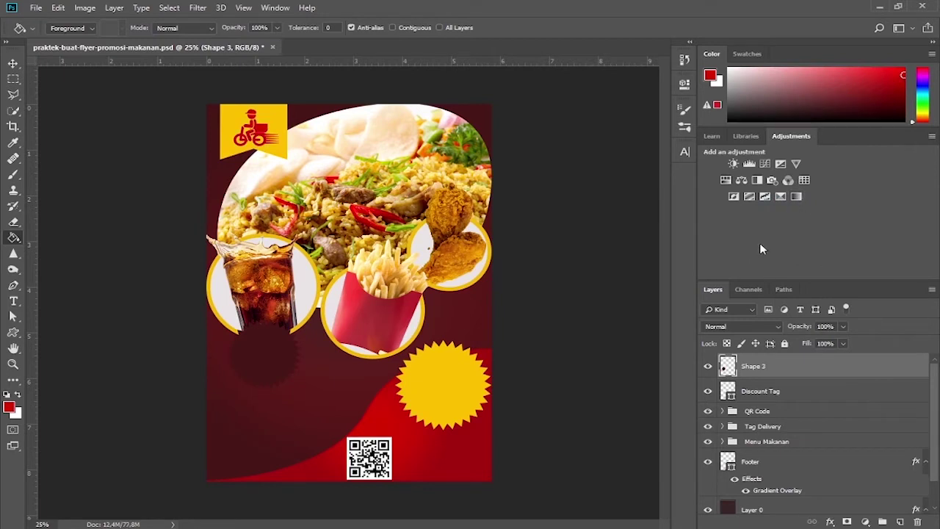
left_click(726, 371, "ctrl")
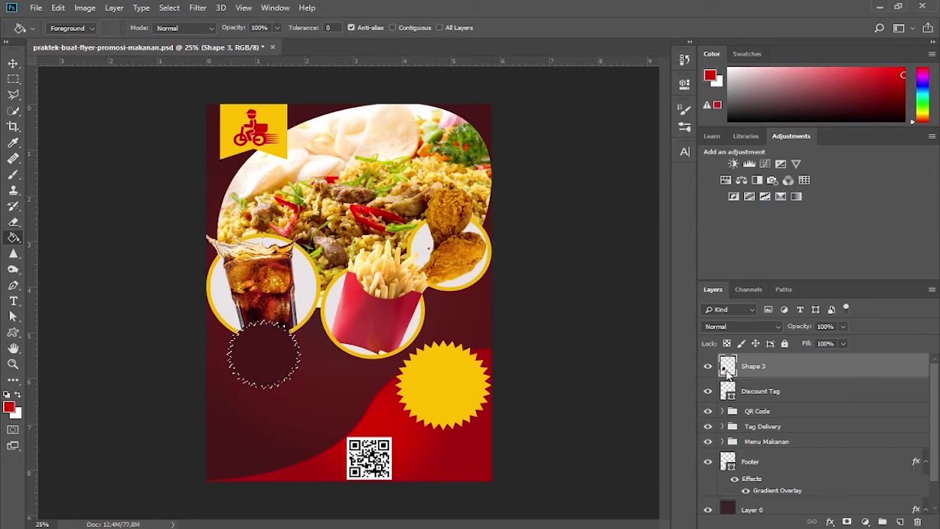
left_click(262, 361)
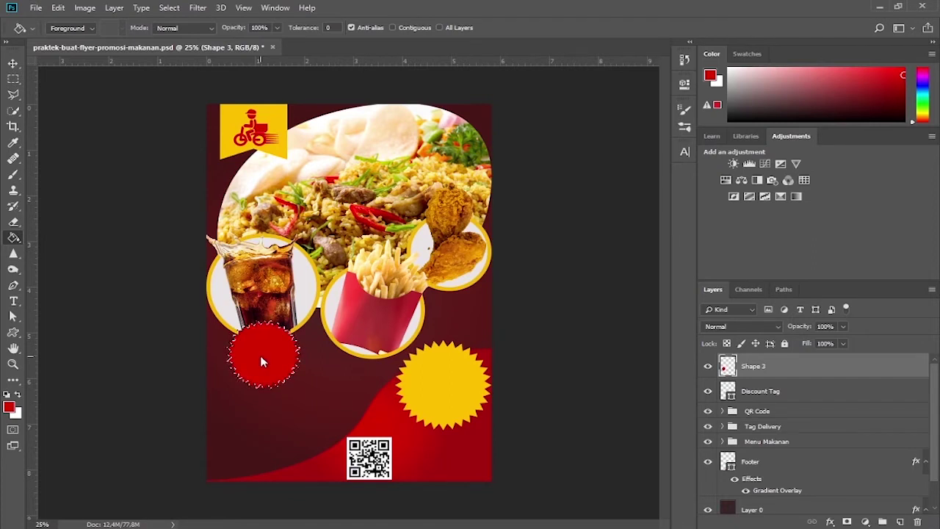
key("ctrl+d")
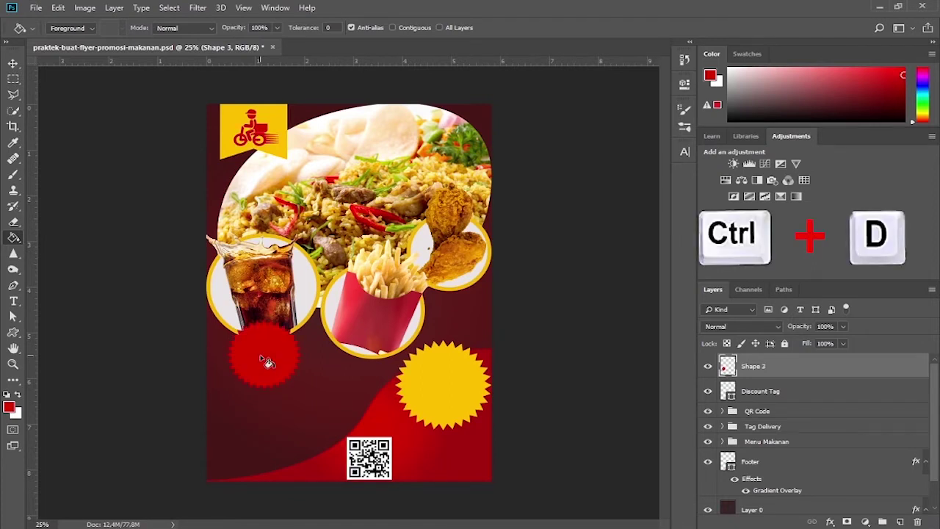
Step: Add an 8 px inside stroke in yellow ffc000 to the red seal badge
right_click(750, 375)
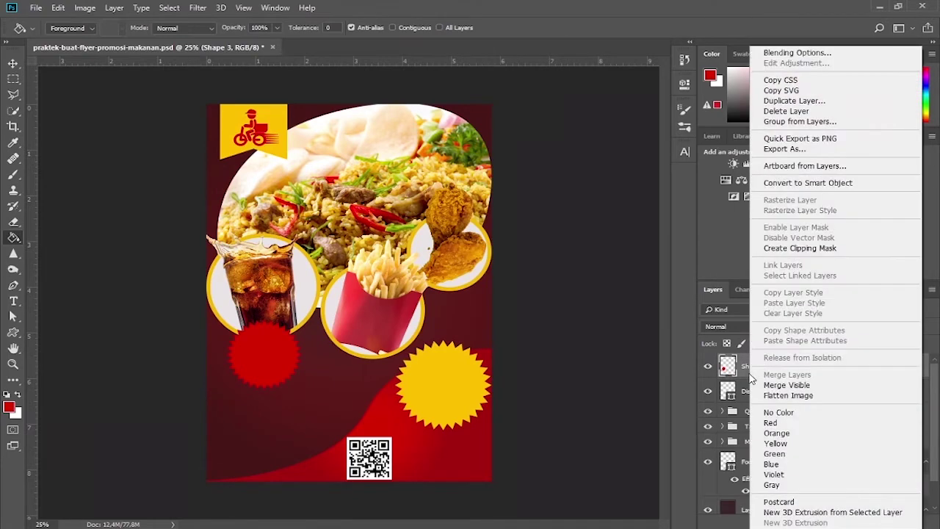
left_click(797, 52)
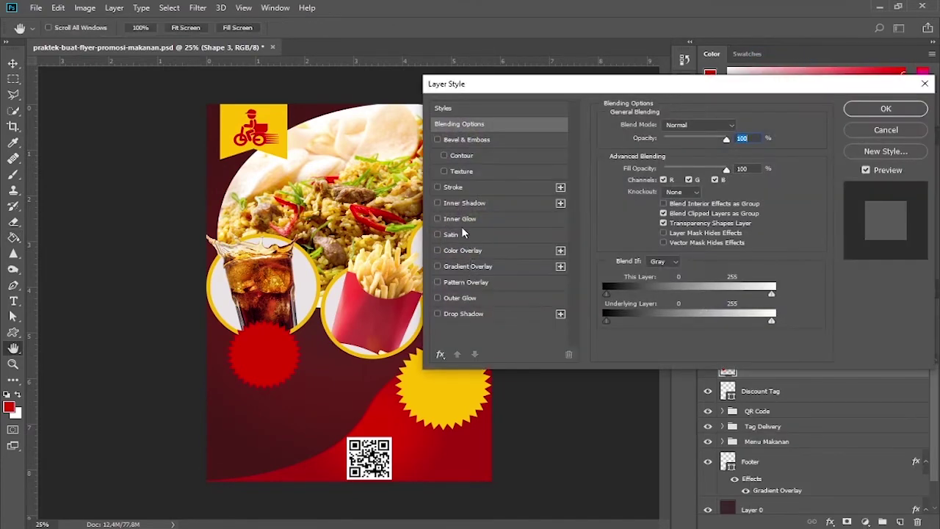
left_click(452, 188)
left_click(749, 126)
scroll(750, 127, "up", 1)
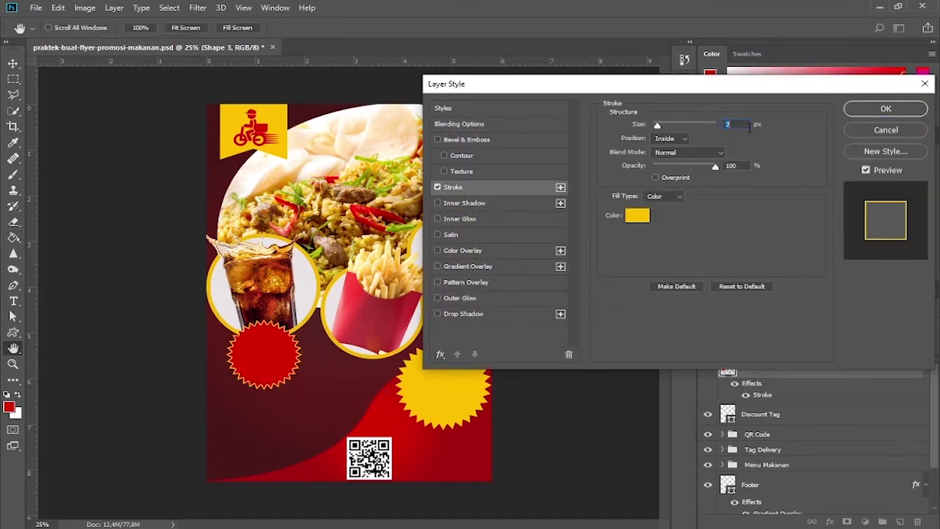
type("8")
left_click(638, 215)
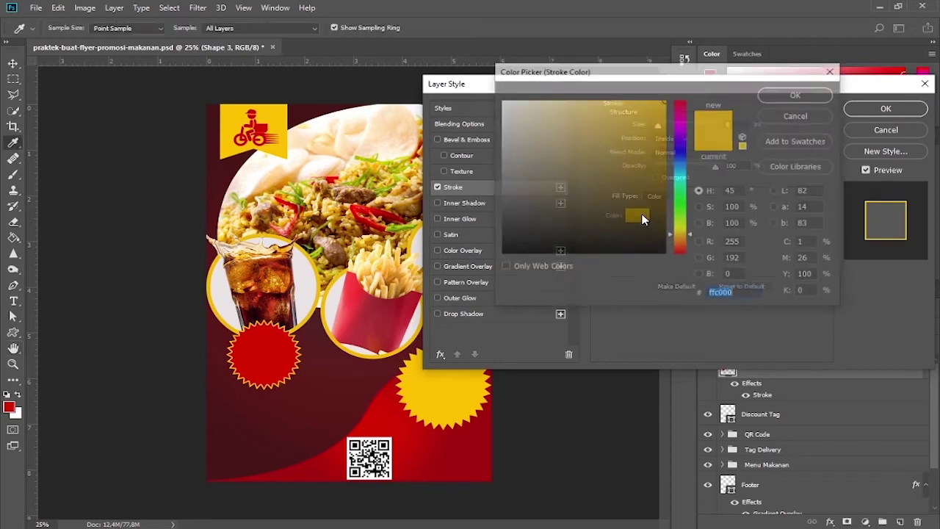
left_click(798, 96)
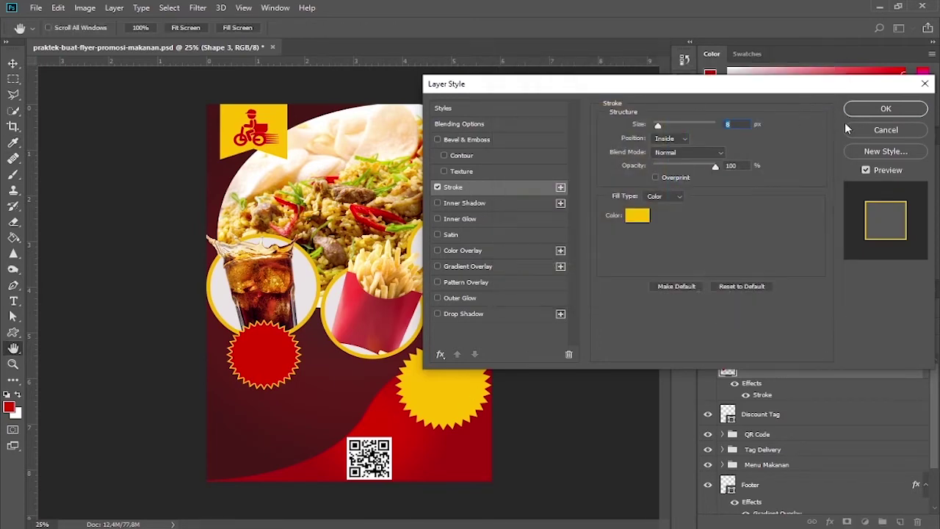
left_click(885, 108)
Step: Move the red badge to the cola circle's lower-left edge and rename its layer "Tag Harga Menu 1"
left_click_drag(276, 367, 258, 363)
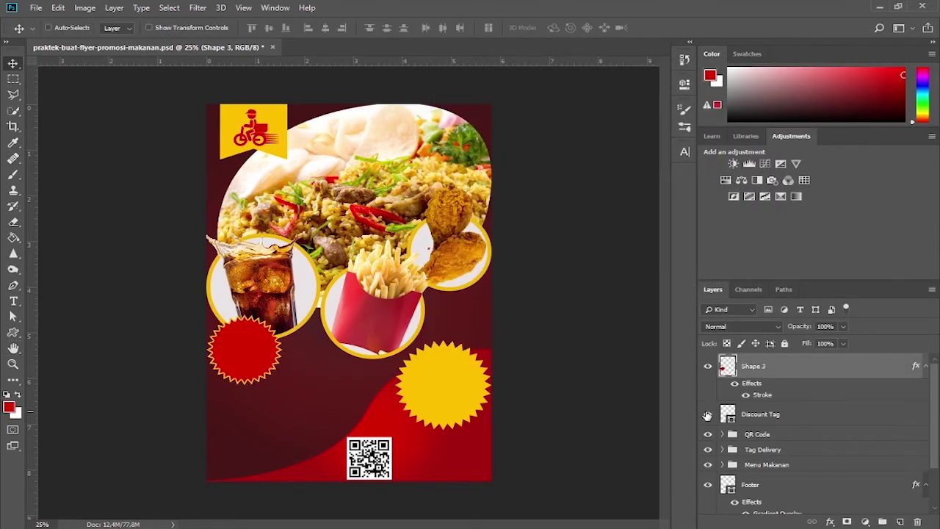
double_click(754, 367)
type("Tag Harga Menu 1")
key("Return")
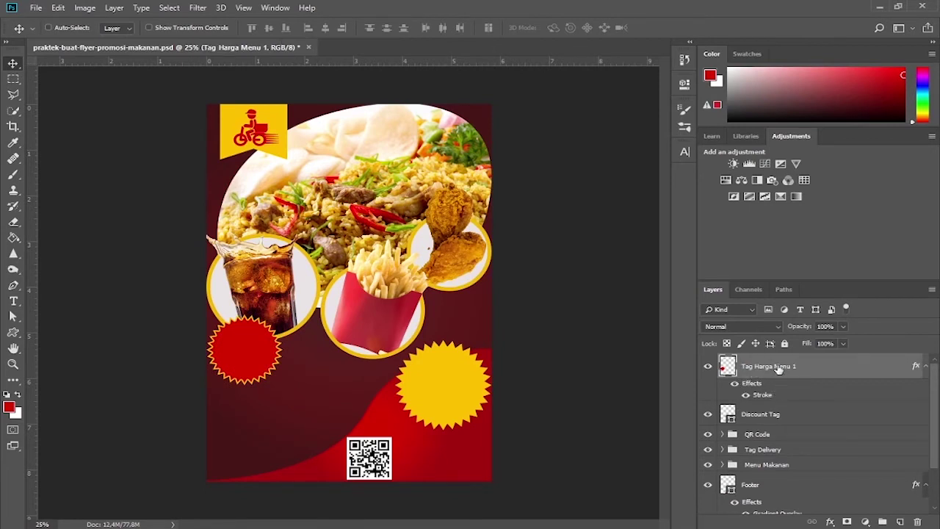
Step: Duplicate the Tag Harga Menu 1 layer, name the copy "Tag Harga Menu 2" and place it over the fries circle's lower edge
key("ctrl+j")
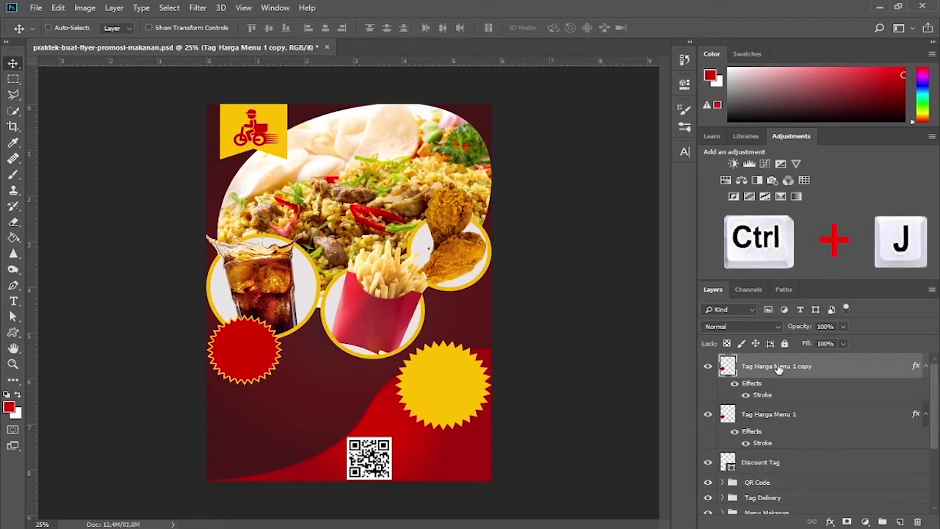
double_click(808, 368)
double_click(806, 366)
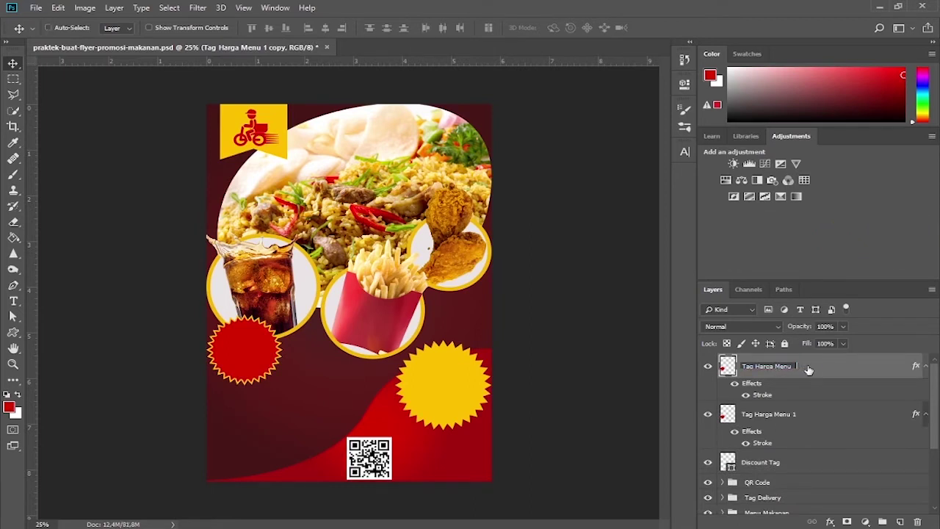
type("2")
key("Return")
left_click_drag(272, 357, 377, 358)
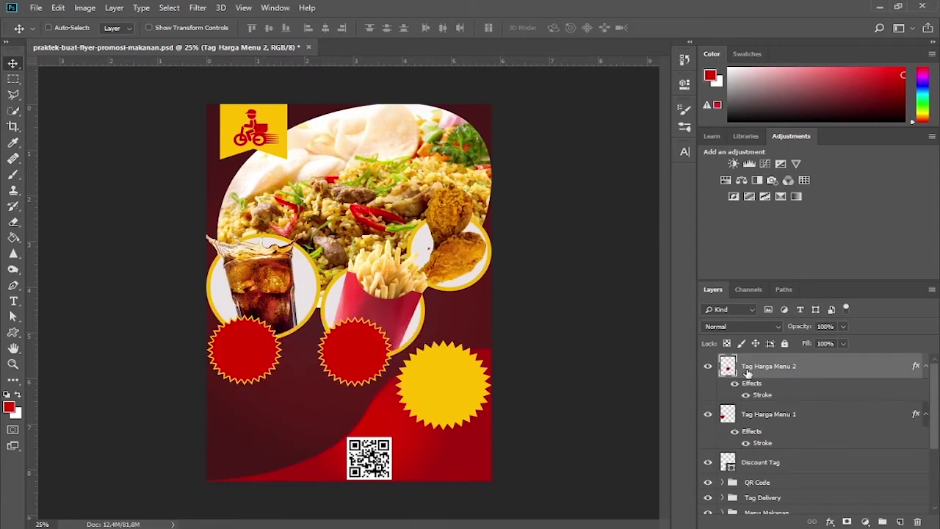
Step: Duplicate the Tag Harga Menu 2 layer, name the copy "Tag Harga Menu 3" and place it below the fried chicken
key("ctrl+j")
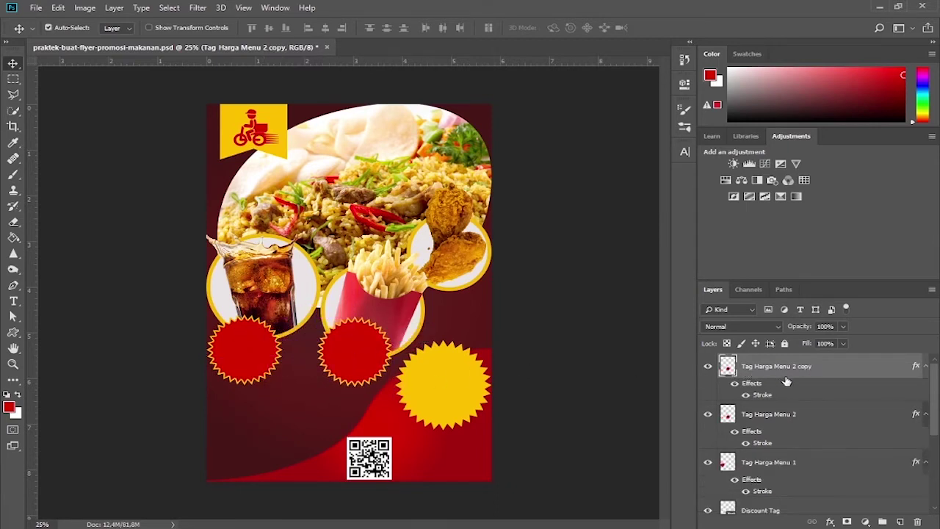
double_click(807, 367)
key("Return")
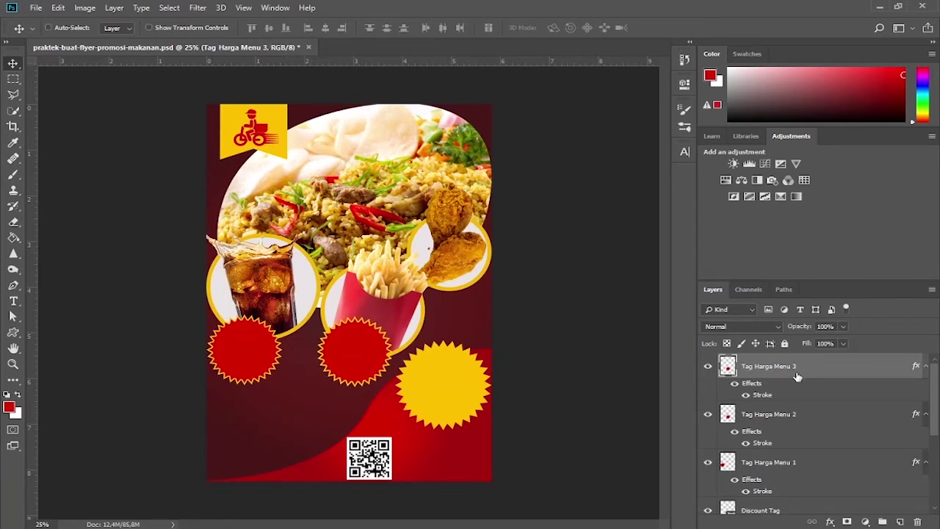
left_click_drag(372, 363, 464, 309)
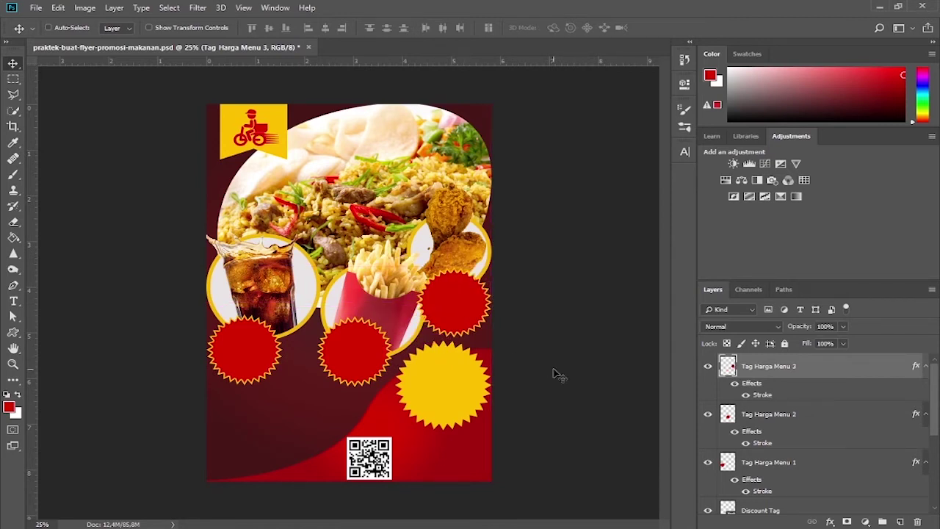
Step: Scale the Tag Harga Menu 3 badge to about 83% and align it near the flyer's right edge
key("ctrl")
key("ctrl+t")
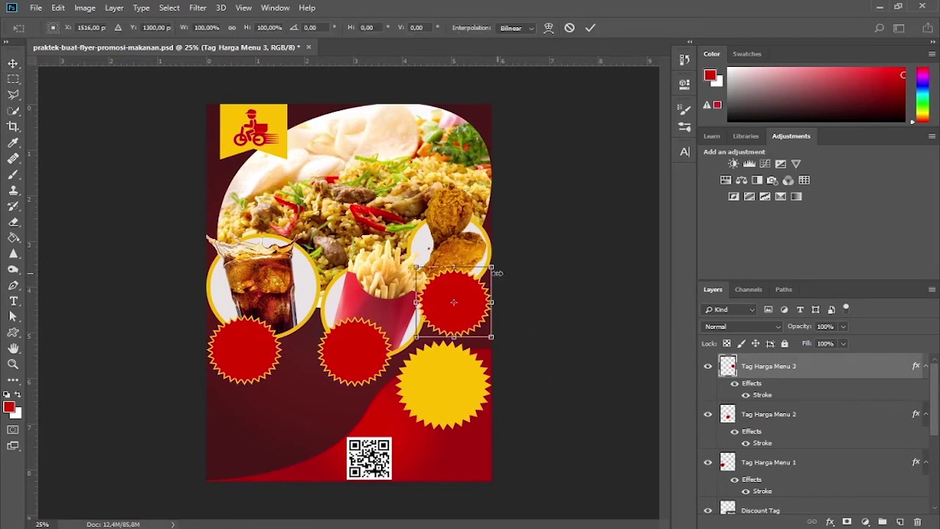
left_click_drag(493, 269, 487, 274)
left_click_drag(461, 310, 467, 306)
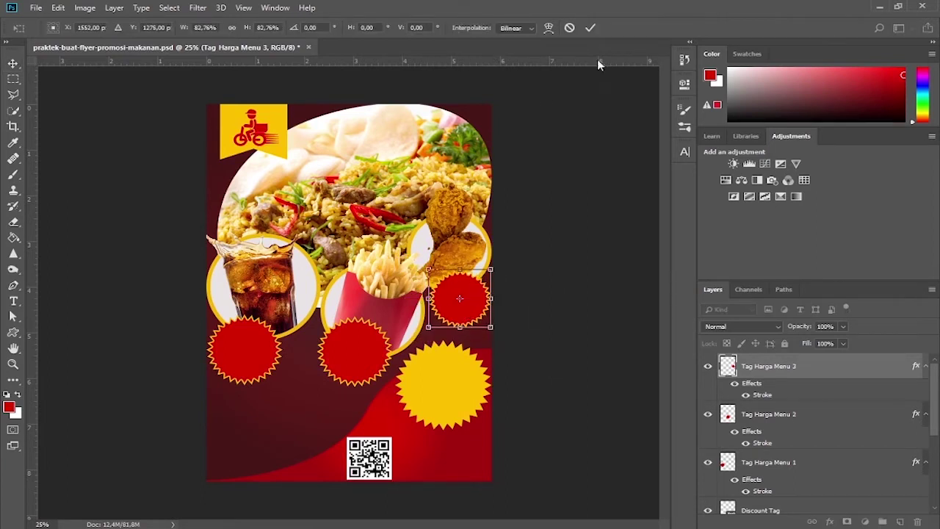
left_click(590, 28)
Step: Scale the Tag Harga Menu 2 and Tag Harga Menu 1 badges down slightly
left_click(763, 414)
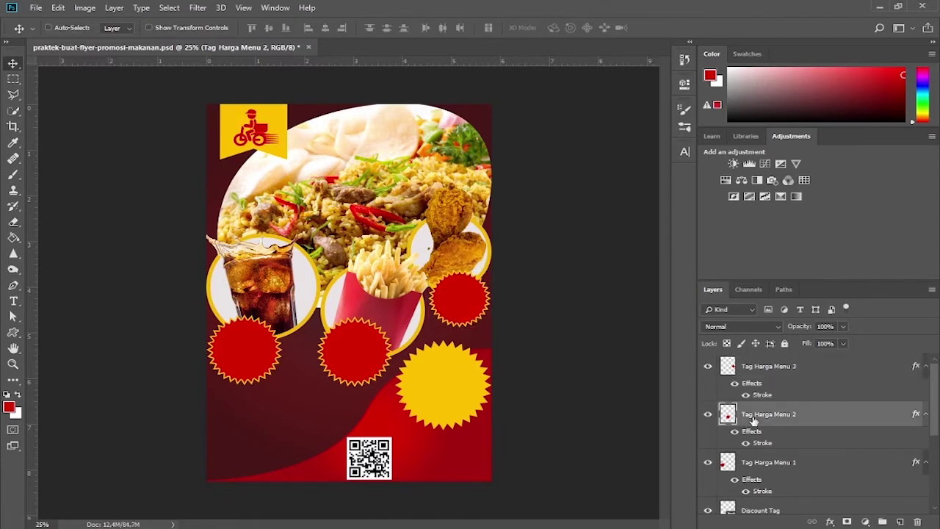
key("ctrl+t")
left_click_drag(399, 390, 389, 381)
left_click(591, 28)
left_click(768, 462)
key("ctrl+t")
left_click_drag(284, 386, 263, 350)
left_click(590, 28)
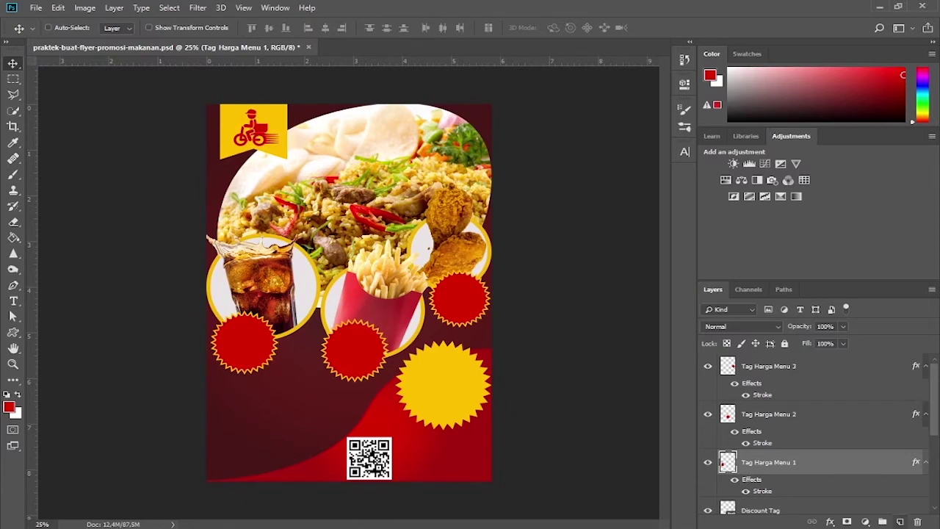
Step: Add a new layer at the top of the layer stack and name it "Tag Harga Menu Utama"
left_click(902, 522)
left_click_drag(797, 463, 798, 369)
double_click(764, 367)
type("Tag Harga Menu Utama")
key("Return")
Step: Draw a red jagged burst custom shape about 736 × 521 px over the fried rice photo's upper right
left_click_drag(13, 331, 93, 391)
left_click(512, 27)
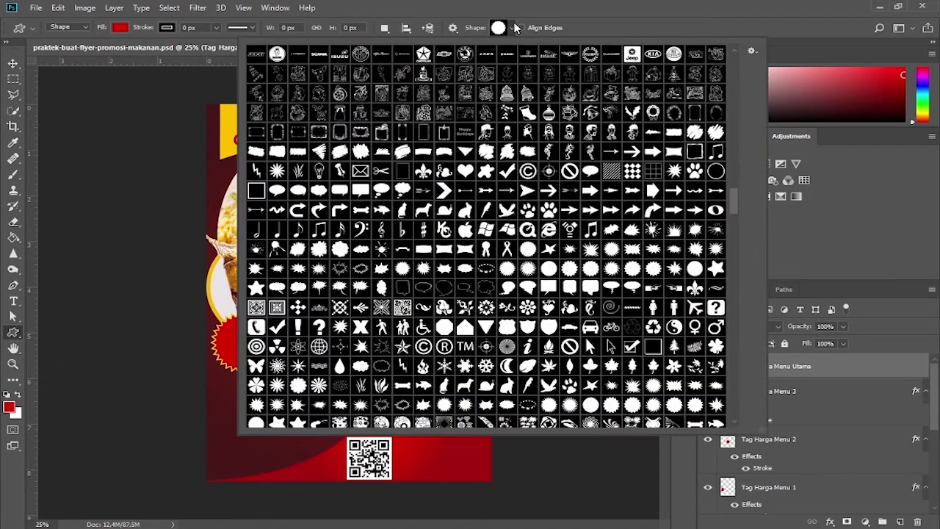
left_click(512, 29)
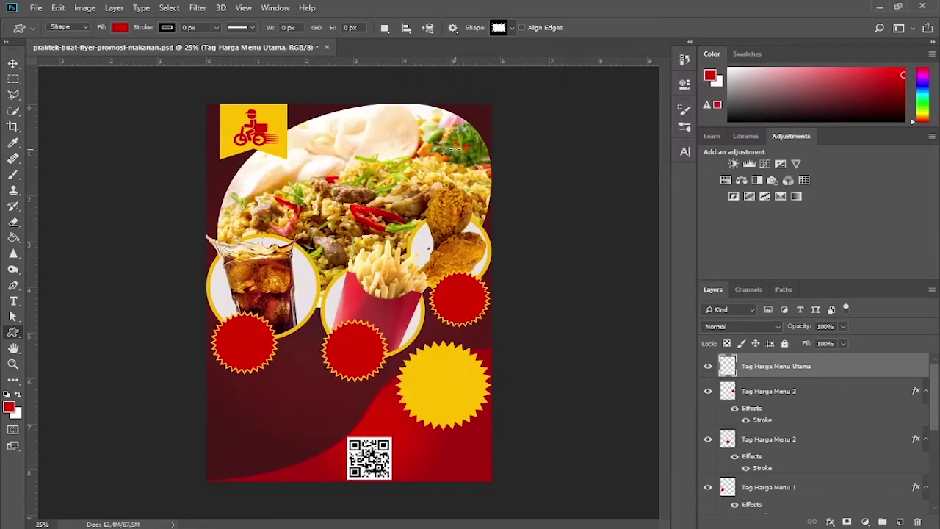
mouse_move(359, 105)
left_mouse_down()
mouse_move(479, 184)
mouse_move(471, 160)
mouse_move(452, 167)
left_mouse_up()
key("ctrl+t")
left_click(508, 28)
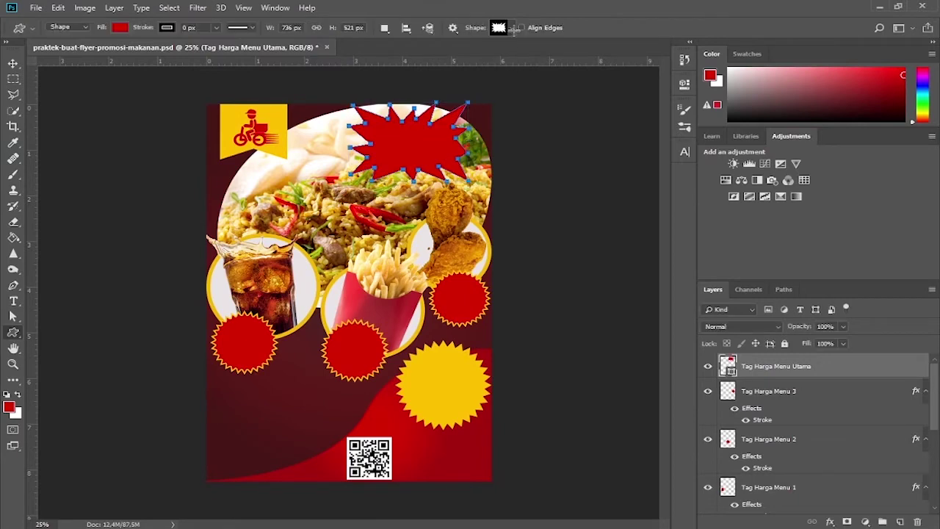
Step: Rasterize the Tag Harga Menu Utama layer and add a 10 px yellow inside stroke to the burst
right_click(767, 357)
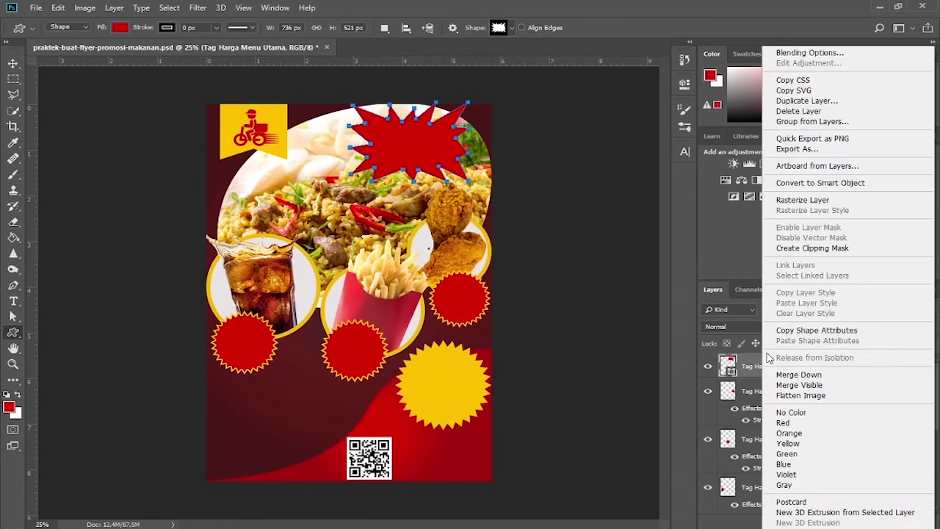
left_click(817, 201)
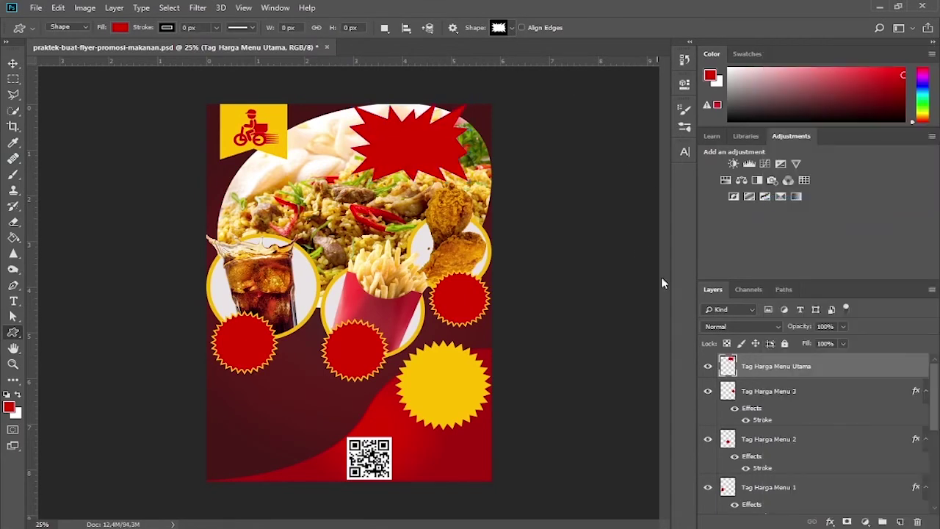
right_click(731, 368)
left_click(778, 130)
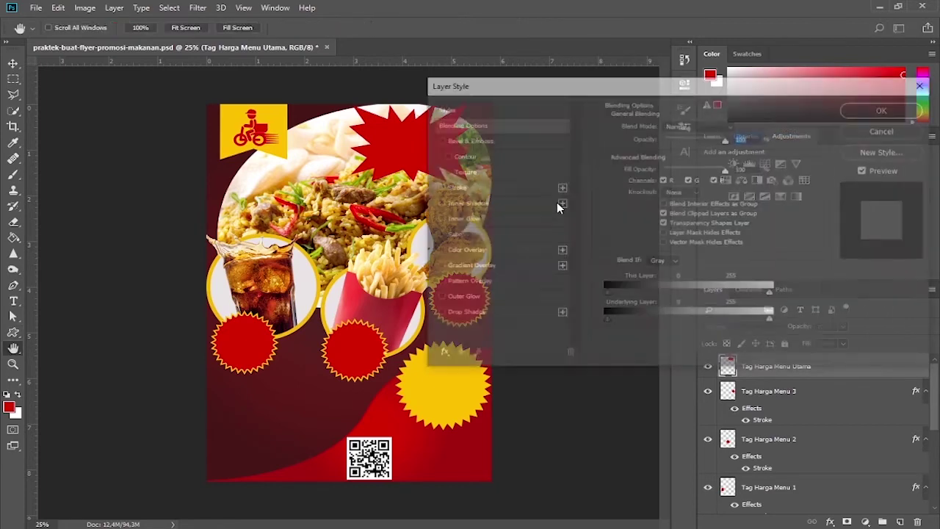
left_click(451, 189)
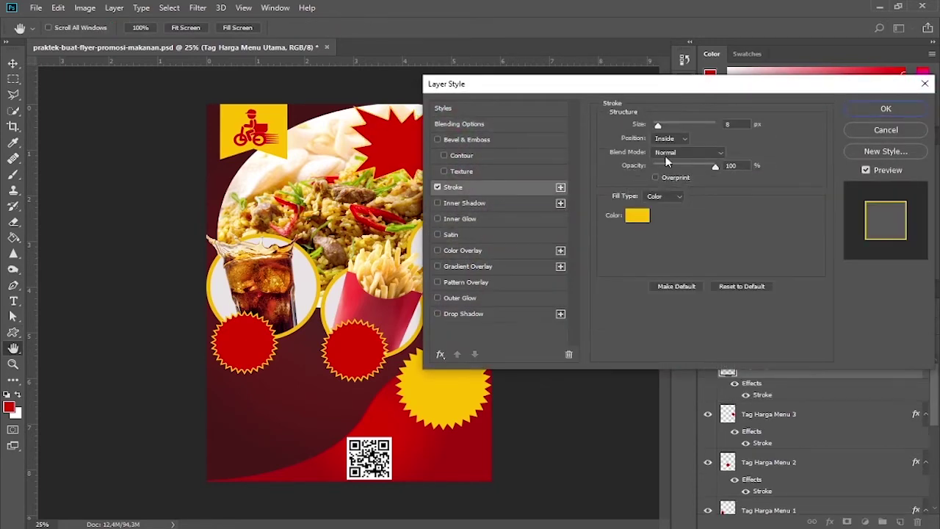
double_click(743, 124)
type("10")
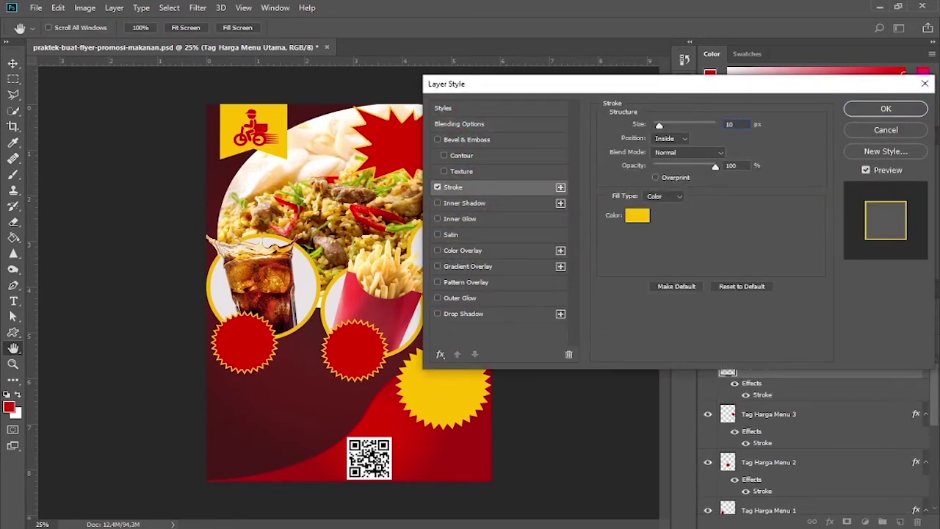
left_click(885, 107)
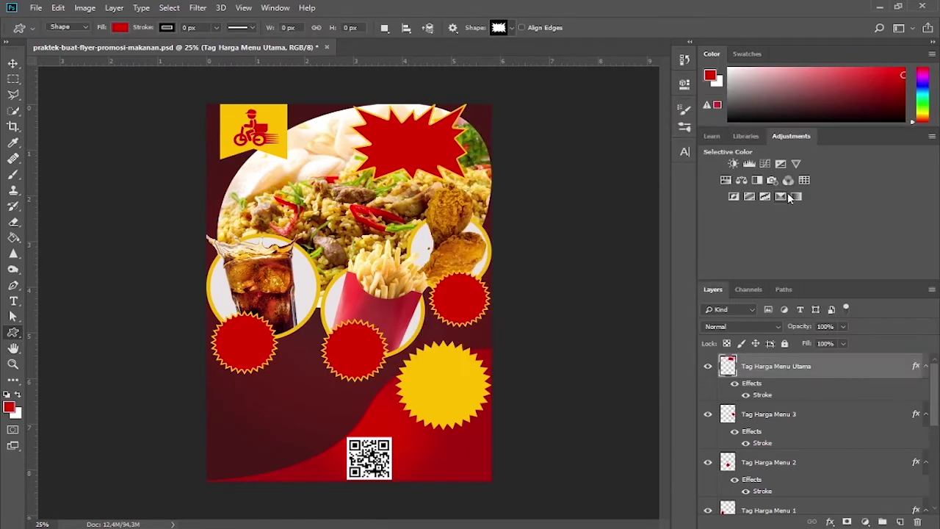
Step: Add the red text "diskon" in Impact, 20 pt, to the yellow discount badge, above the Discount Tag layer
key("ctrl+0")
scroll(780, 448, "down", 3)
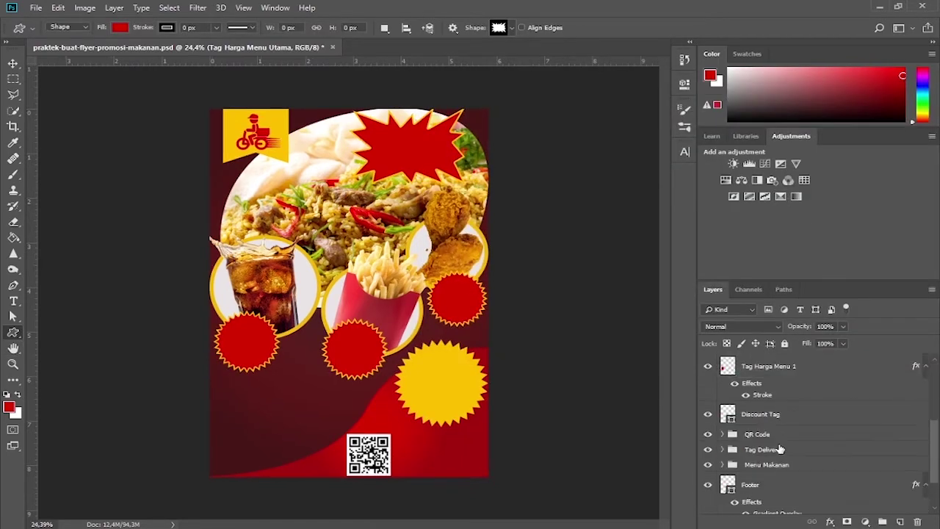
scroll(780, 449, "down", 2)
scroll(778, 444, "up", 2)
left_click(770, 416)
left_click(15, 303)
left_click(441, 382)
left_click(161, 28)
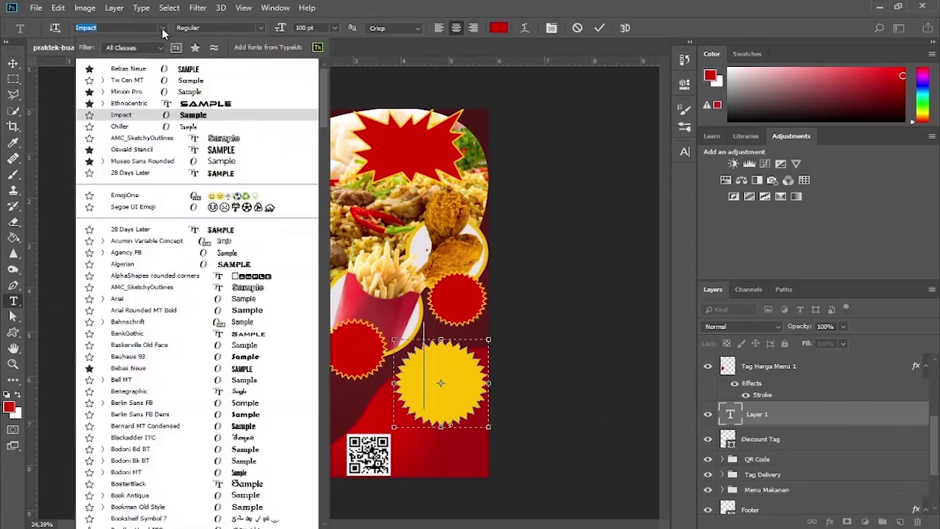
left_click(126, 116)
left_click(292, 28)
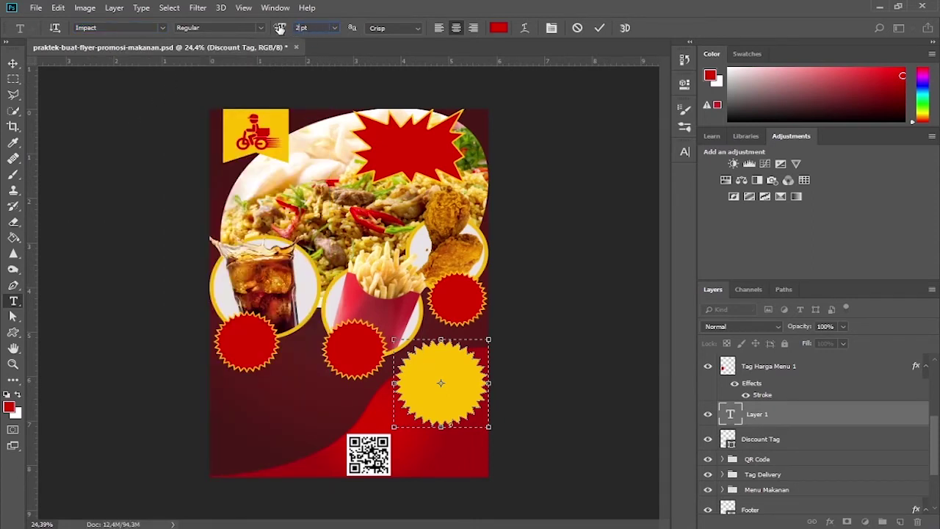
type("diskon")
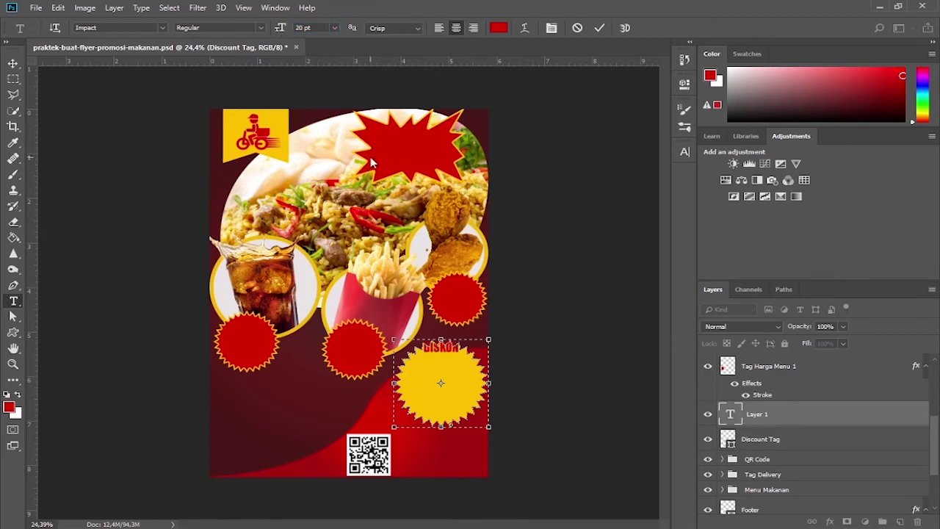
key("ctrl+Return")
Step: Duplicate the diskon text layer, name the copy "30%", and enter a much larger "30%" beneath diskon on the yellow badge
key("m")
key("ctrl+j")
double_click(760, 417)
type("30%")
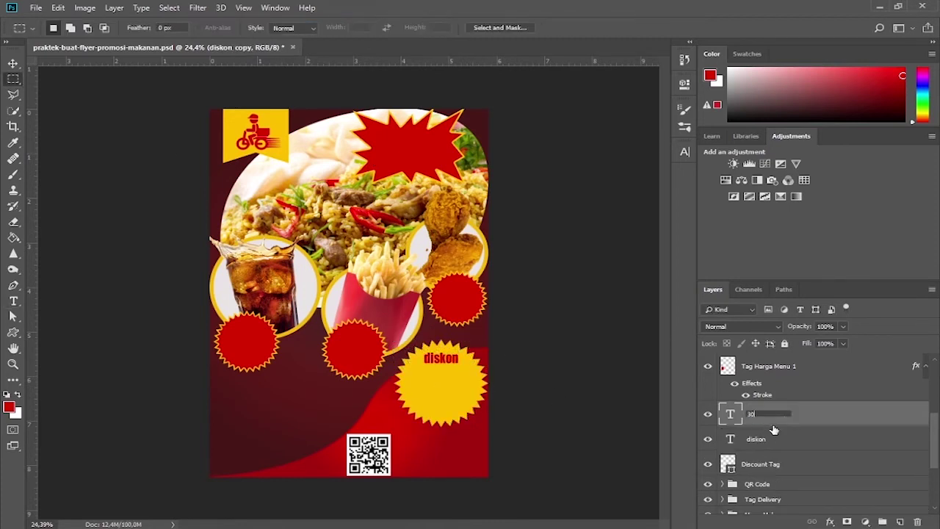
key("Return")
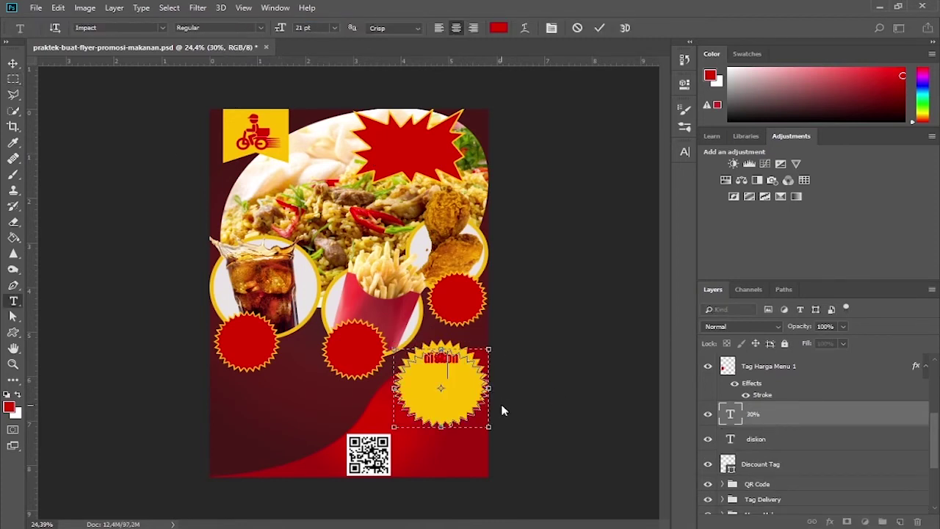
type("%")
mouse_move(490, 349)
left_mouse_down()
mouse_move(479, 373)
mouse_move(484, 364)
left_mouse_up()
double_click(440, 373)
left_click_drag(282, 29, 312, 33)
left_click(598, 28)
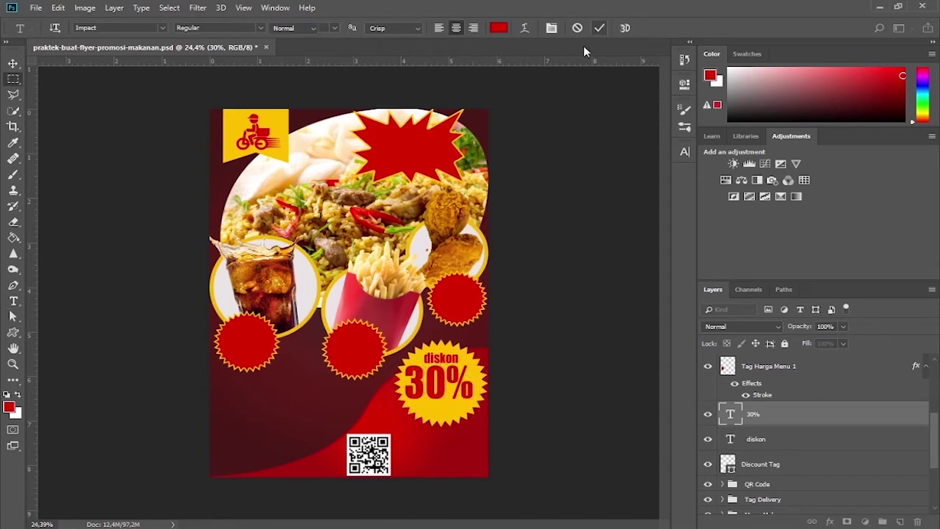
Step: Reposition the 30% and diskon texts so they sit centred inside the yellow badge
key("m")
key("v")
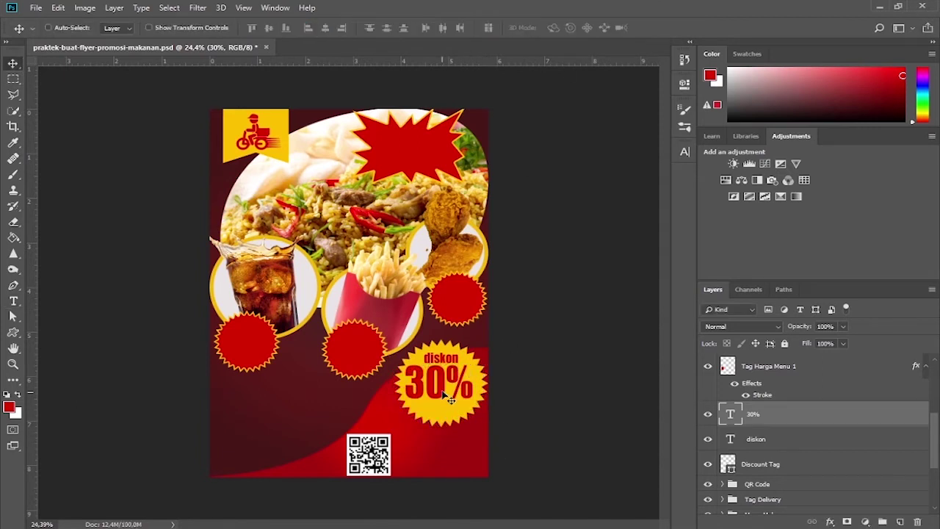
left_click_drag(444, 390, 450, 396)
left_click(779, 439)
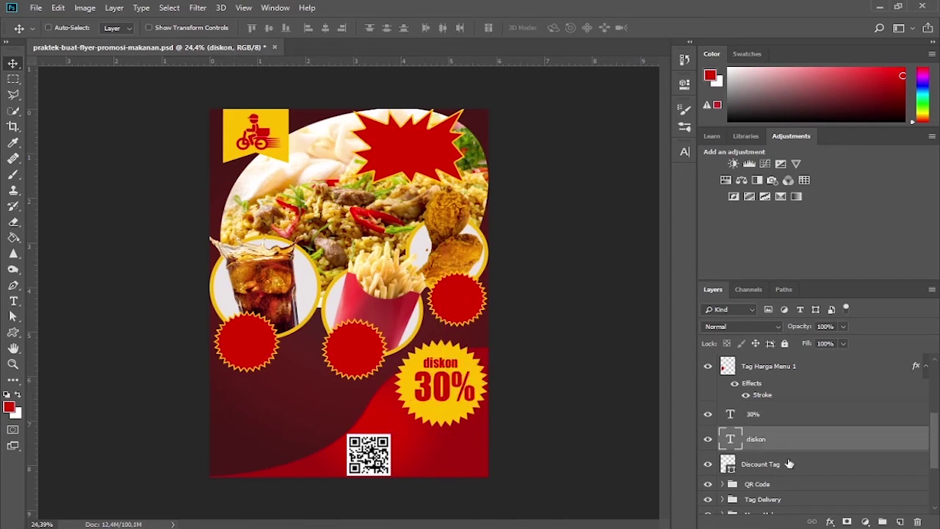
Step: Group the Discount Tag, diskon and 30% layers and name the group "Discount Tag"
left_click(769, 467)
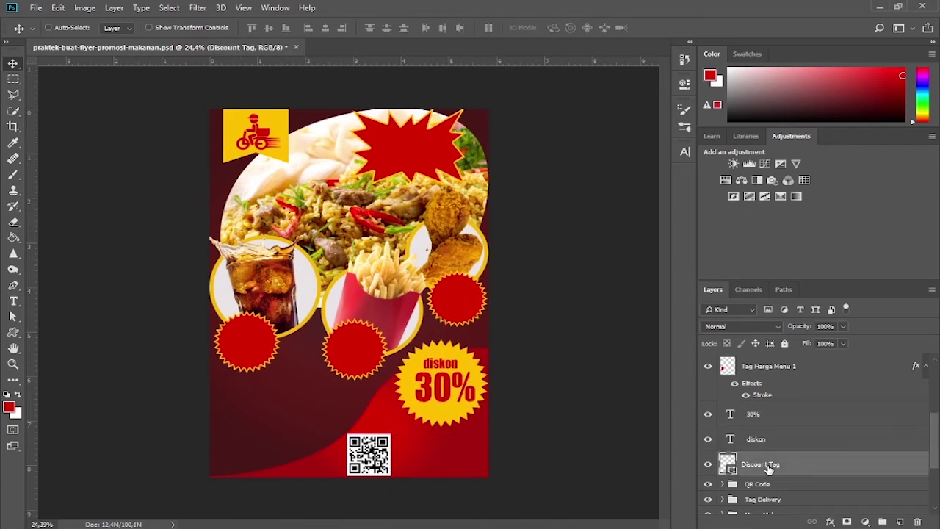
left_click(774, 425, "shift")
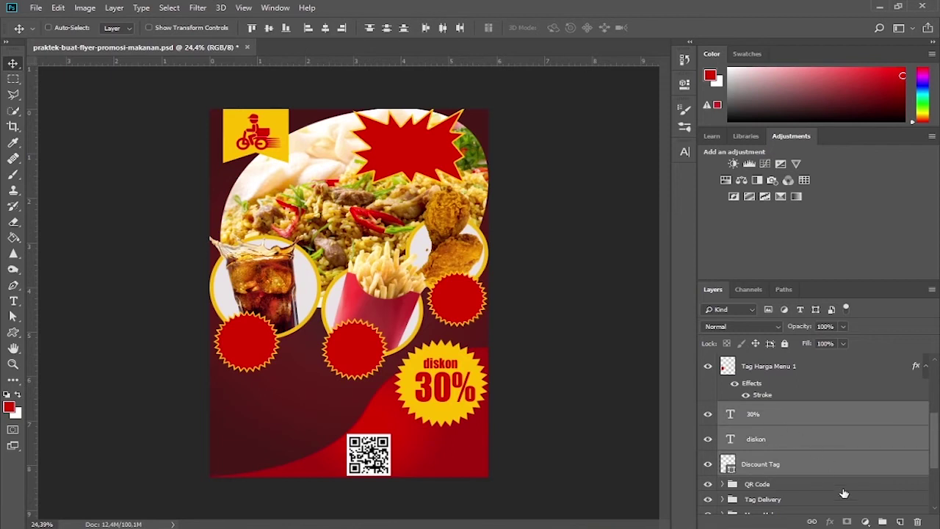
left_click(882, 521)
double_click(757, 409)
type("Discount Tag")
key("Return")
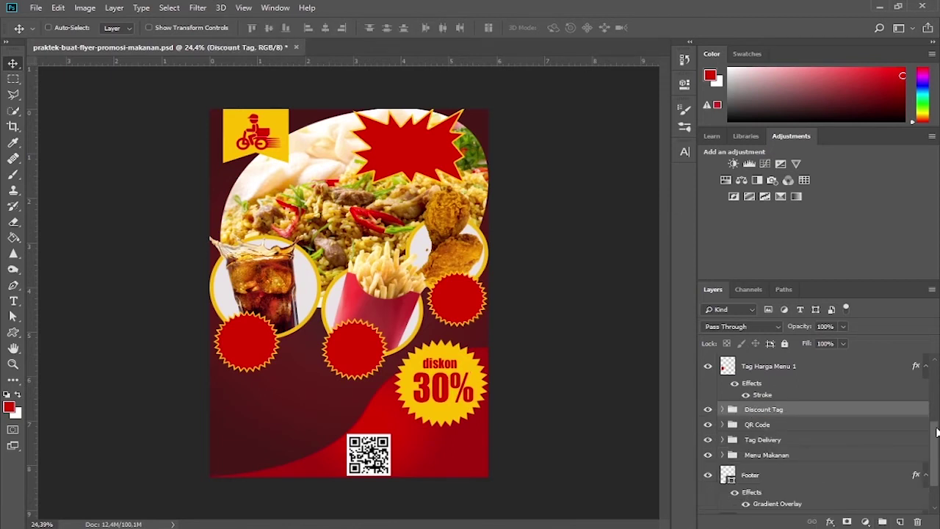
Step: Add the text "nasi goreng" in yellow Impact, 20 pt, above the Tag Harga Menu Utama layer on the red burst
left_click_drag(934, 432, 935, 368)
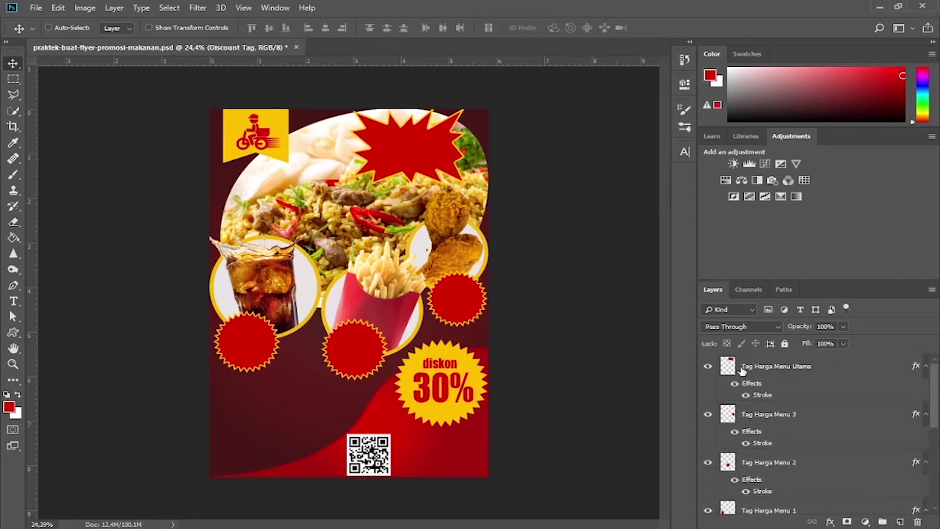
left_click(732, 371)
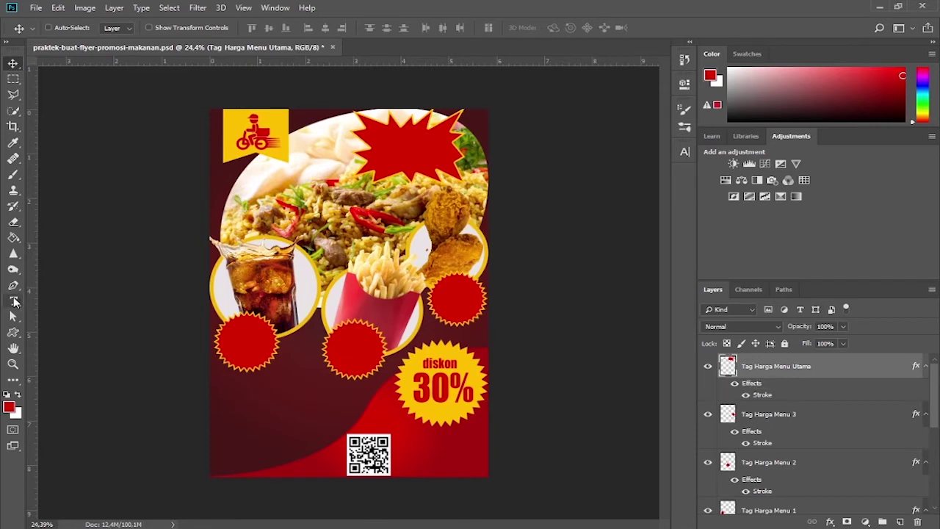
left_click(13, 301)
key("Return")
left_click(499, 28)
left_click(554, 135)
left_click(469, 364)
left_click(803, 100)
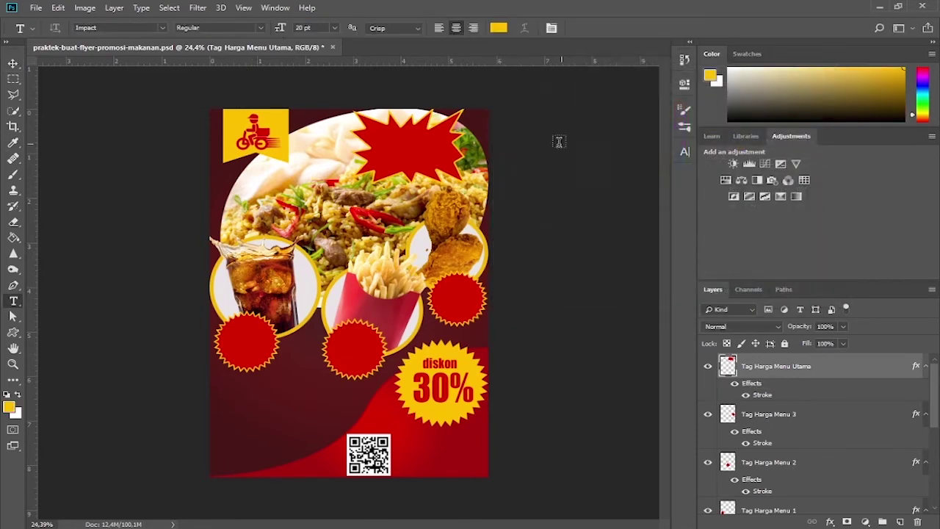
left_click(382, 135)
type("nasi goreng")
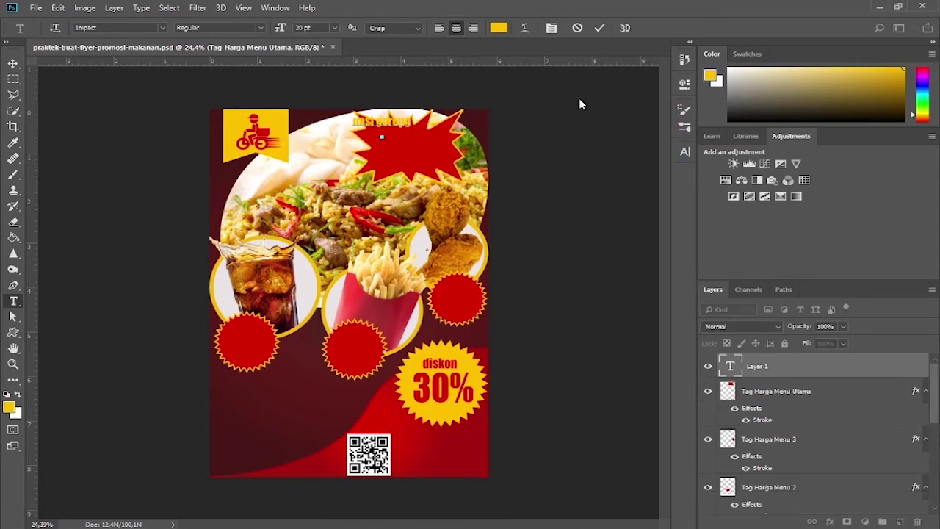
left_click(599, 28)
Step: Move the nasi goreng text into the upper part of the red burst and adjust it with Free Transform
key("v")
left_click_drag(406, 125, 432, 140)
key("ctrl+t")
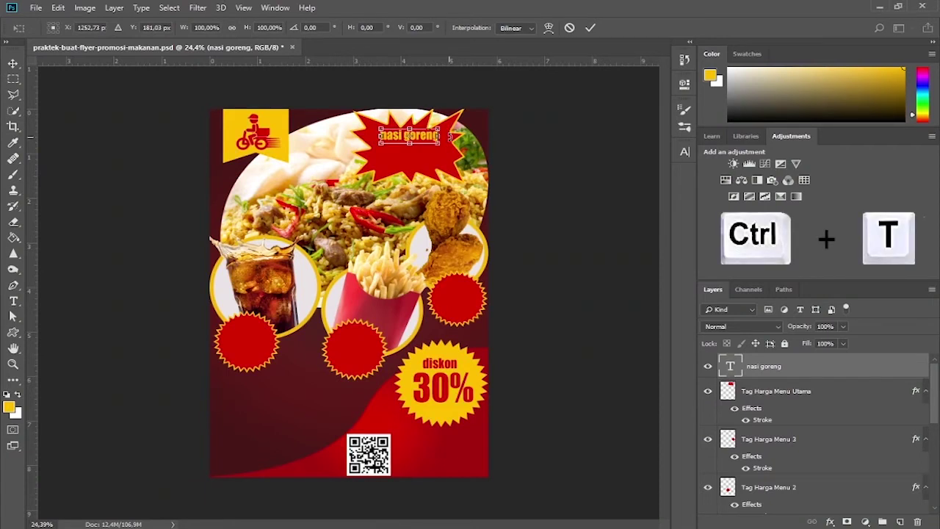
left_click(590, 28)
Step: Duplicate the nasi goreng text below itself, change the copy to "Rp. 15.000" and enlarge it to 35 pt
key("ctrl+j")
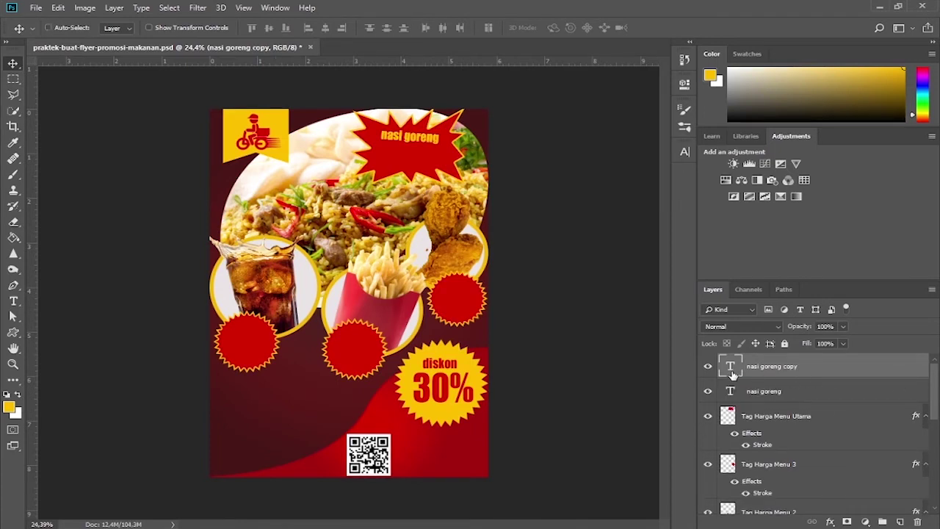
left_click_drag(416, 138, 416, 155)
key("t")
left_click(409, 154)
key("ctrl+a")
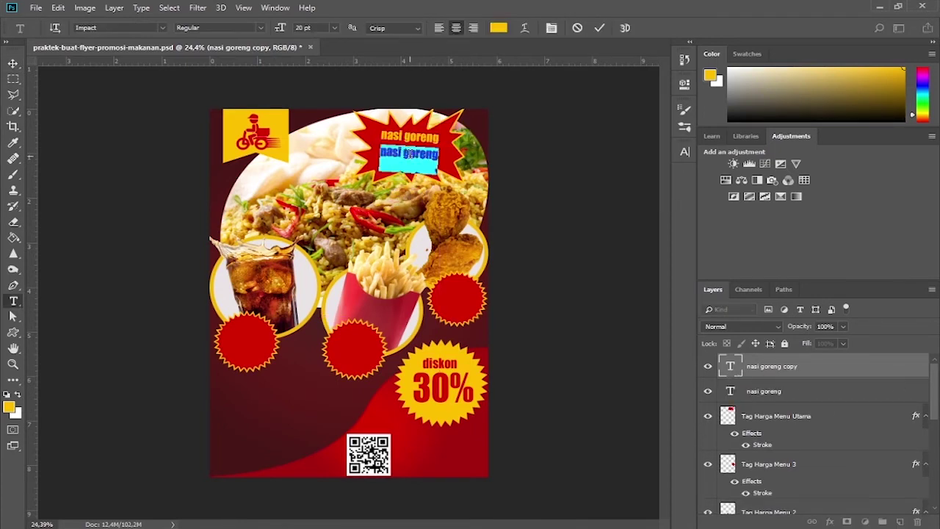
type("Rp. 15.000")
key("ctrl+a")
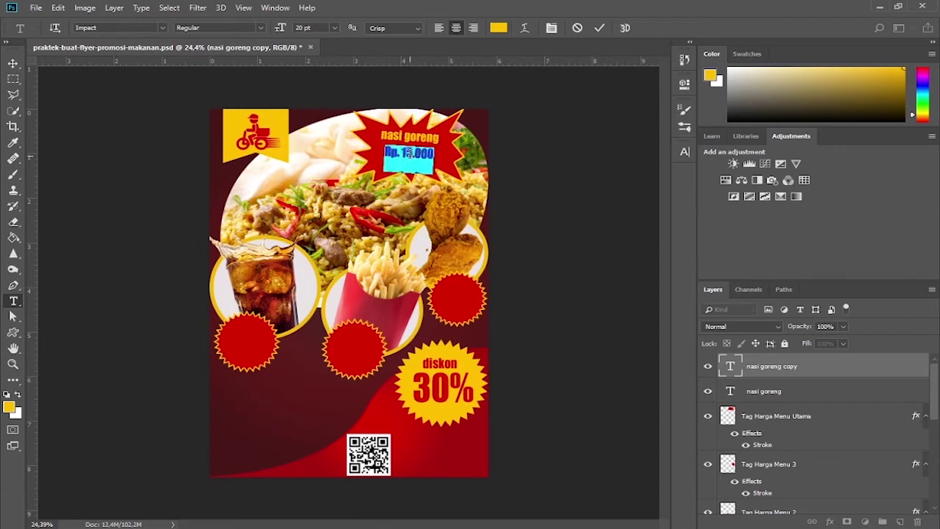
left_click_drag(284, 28, 292, 30)
left_click(599, 28)
Step: Reposition the Rp. 15.000 price within the burst and set only its "Rp." part to 20 pt
key("v")
left_click_drag(423, 155, 426, 159)
key("t")
left_click_drag(401, 155, 373, 152)
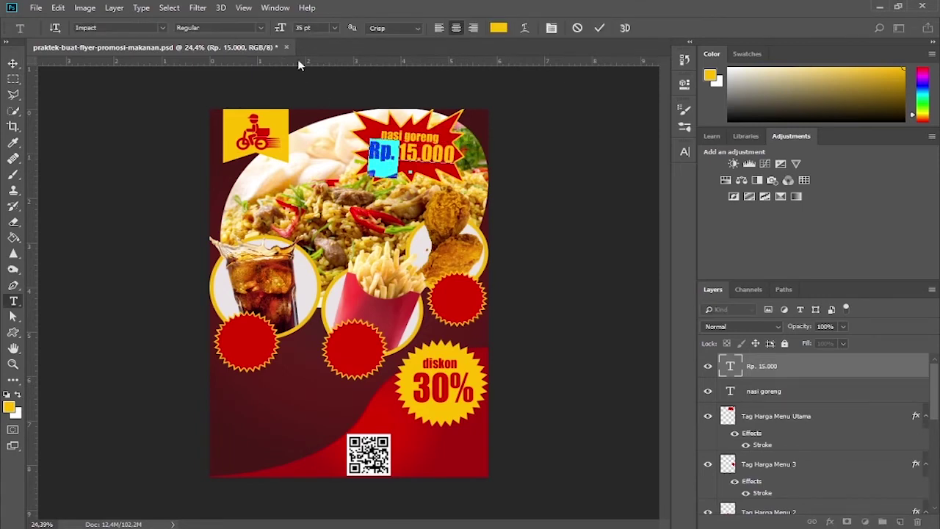
type("20")
key("Return")
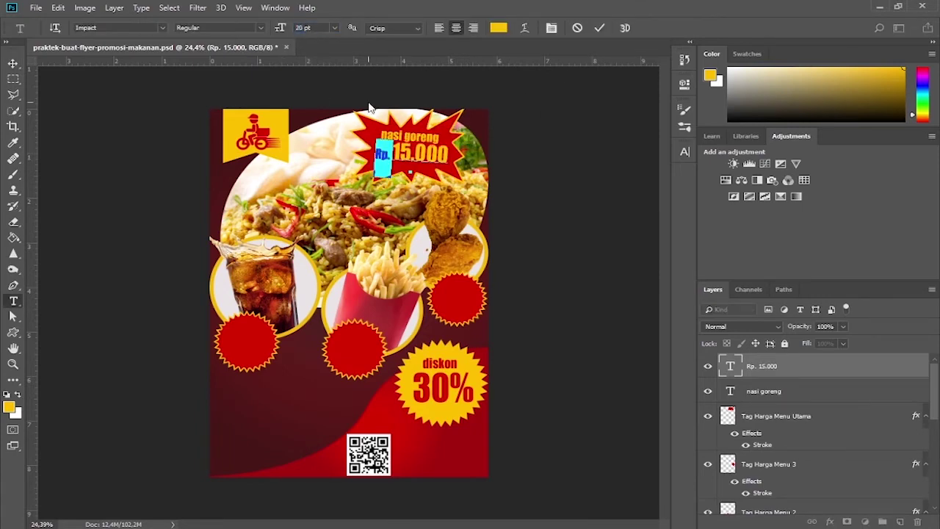
left_click(599, 28)
key("v")
Step: Group the Rp. 15.000, nasi goreng and Tag Harga Menu Utama layers and name the group "Tag Harga Menu Utama"
left_click(779, 391)
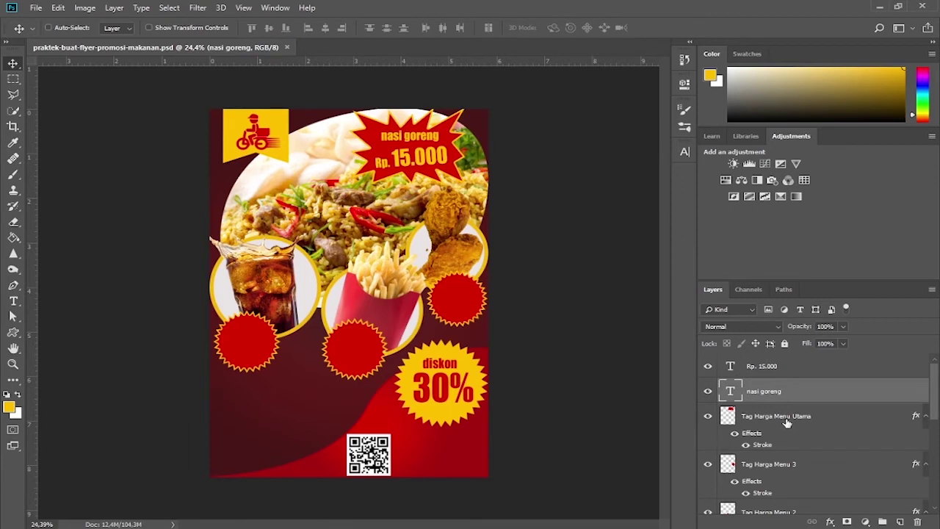
left_click(786, 423)
left_click(780, 369, "shift")
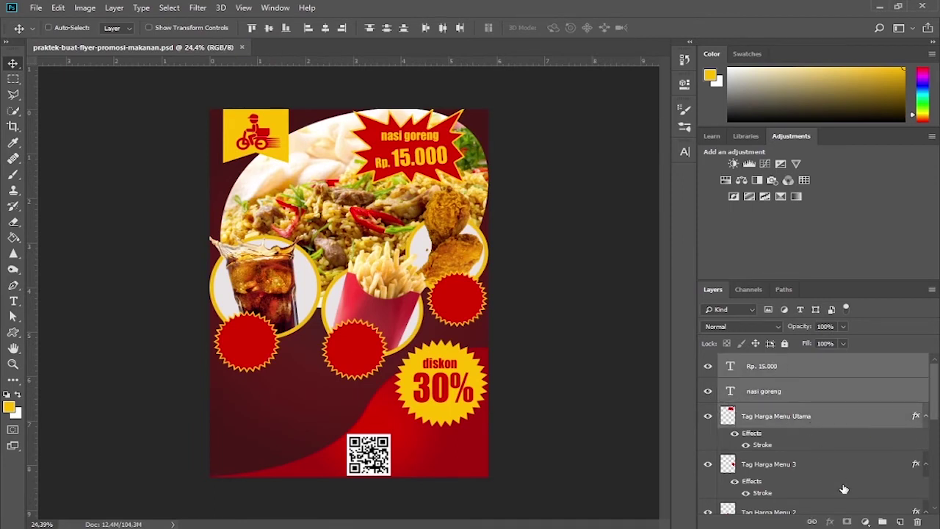
left_click(881, 521)
double_click(752, 364)
type("Ta")
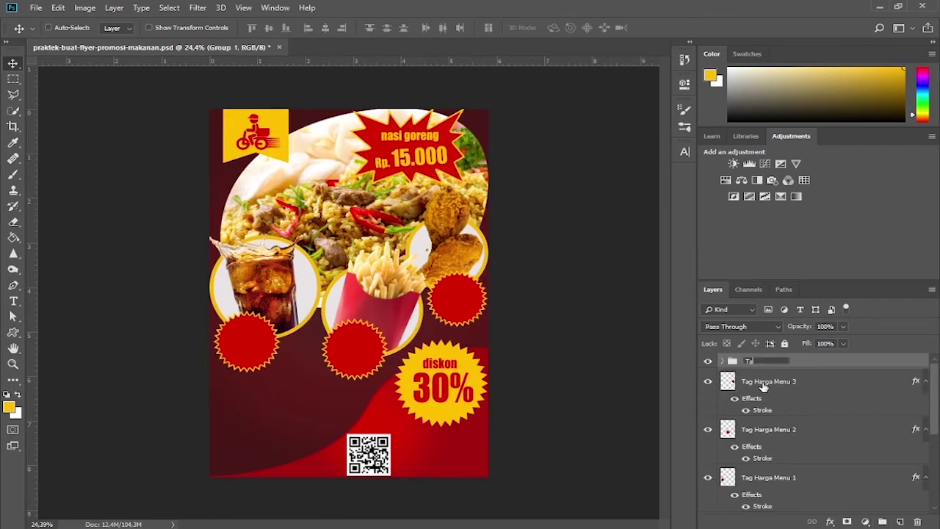
type("g Harga Menu Utama")
key("Return")
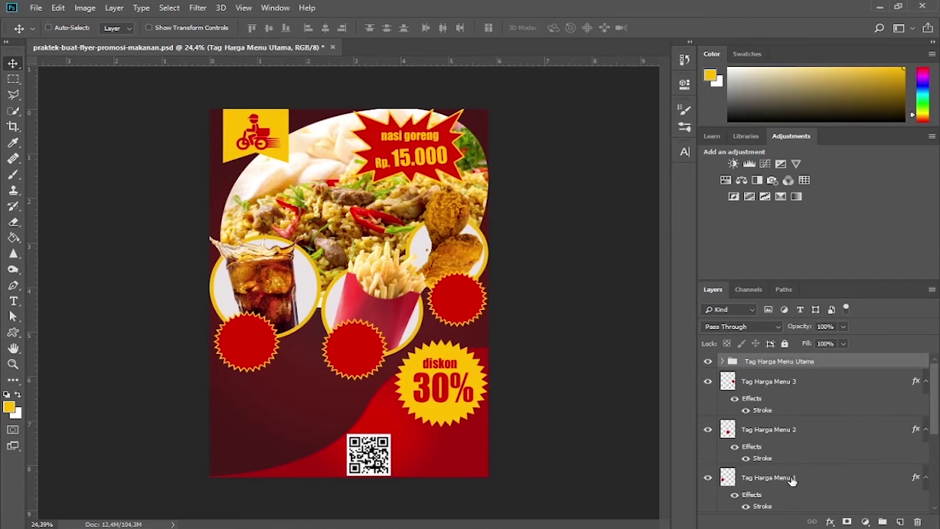
Step: Add the yellow price text "Rp. 3000" to the red badge below the cola photo
scroll(792, 478, "down", 1)
left_click(727, 416)
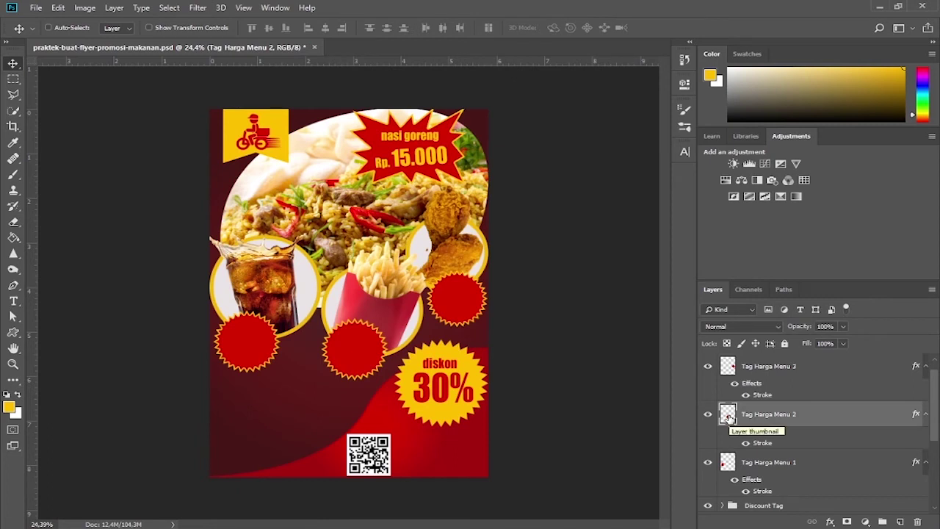
left_click(15, 302)
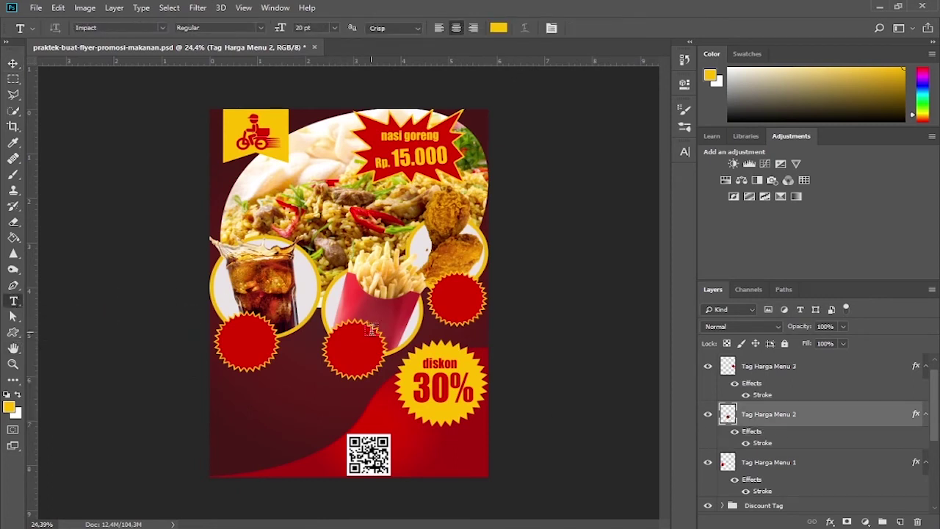
left_click(237, 347)
type("Rp")
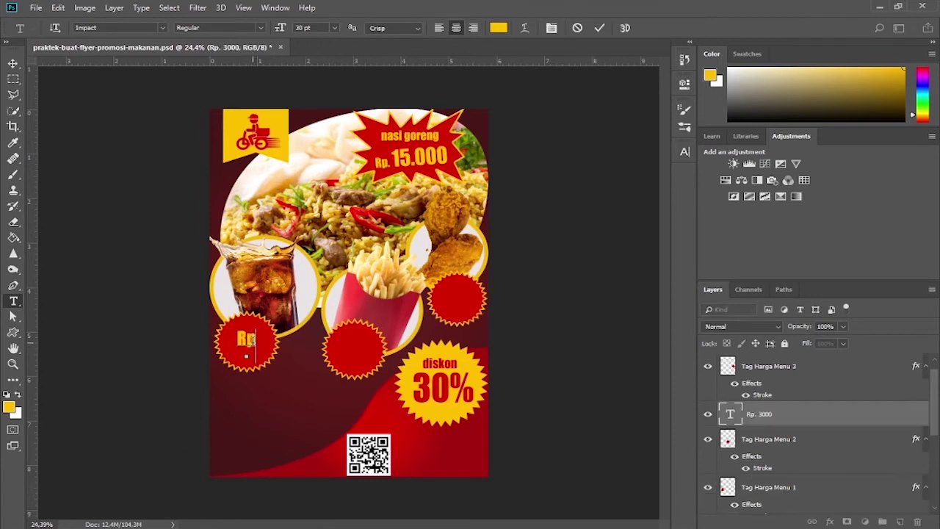
type(". 3000")
Step: Set "Rp." to 20 pt, enlarge "3000", and split the cola price into two lines
left_click_drag(240, 339, 219, 340)
left_click_drag(282, 28, 275, 30)
left_click(235, 342)
left_click_drag(240, 339, 276, 339)
left_click_drag(281, 29, 285, 29)
left_click(233, 340)
key("Return")
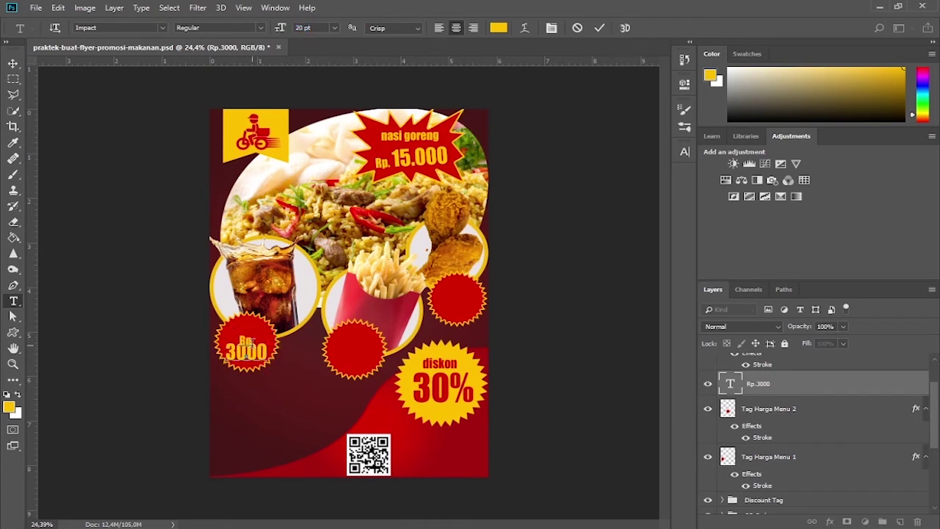
Step: Set the leading of the two-line Rp. 3000 text to 32,01 pt and centre it on the cola badge
left_click(685, 152)
key("ctrl+a")
left_click_drag(627, 187, 622, 189)
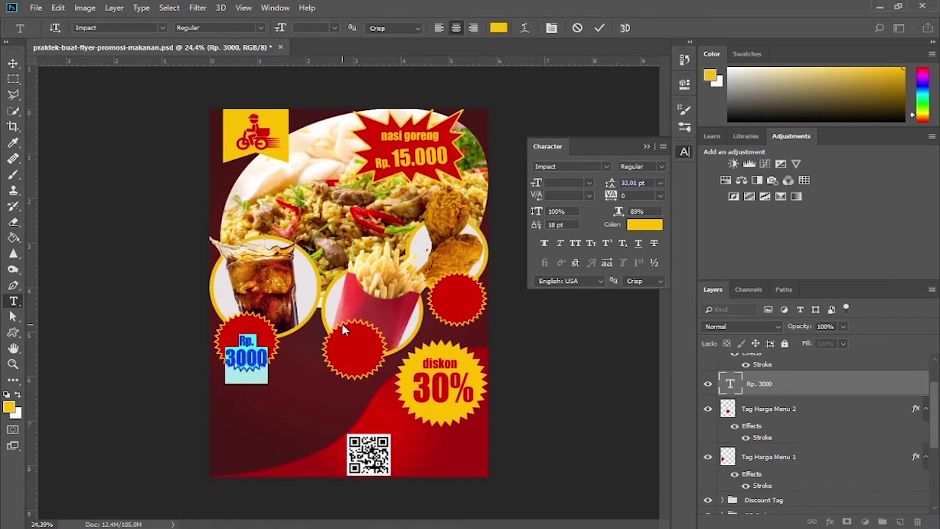
key("ctrl+Return")
key("v")
left_click_drag(244, 354, 243, 343)
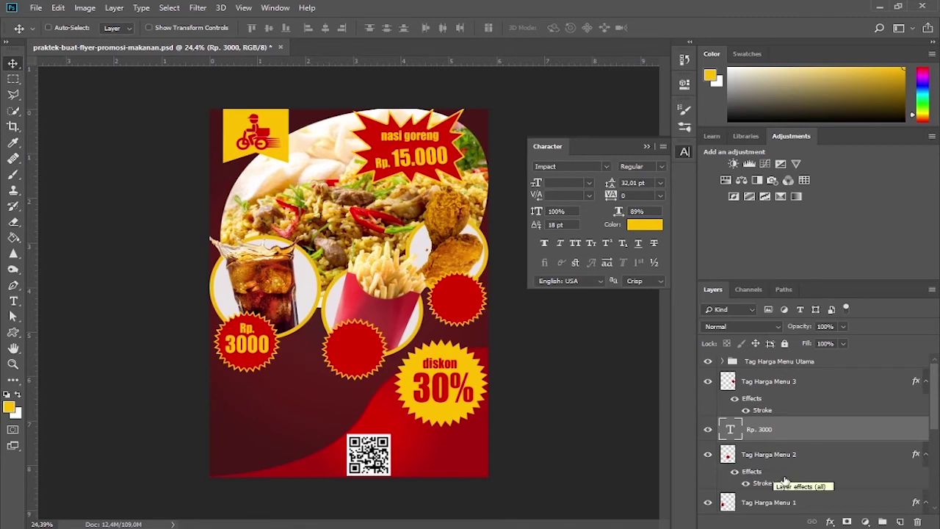
Step: Move the Rp. 3000 text layer down to sit directly above the Tag Harga Menu 1 layer
scroll(784, 481, "down", 2)
left_click_drag(780, 400, 780, 451)
scroll(787, 470, "down", 2)
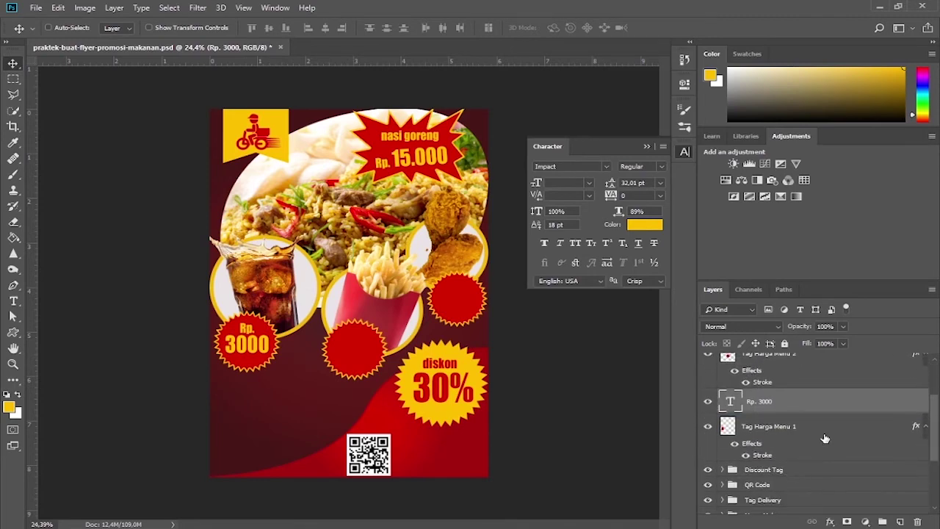
Step: Group the Rp. 3000 text layer with the Tag Harga Menu 1 layer and name the group Tag Harga Menu 1
left_click(729, 432)
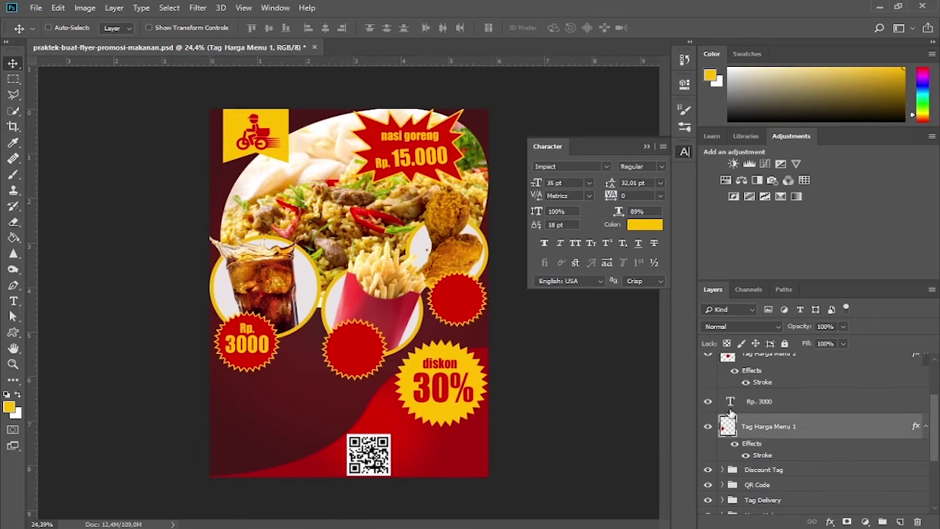
left_click(732, 409, "shift")
left_click(882, 521)
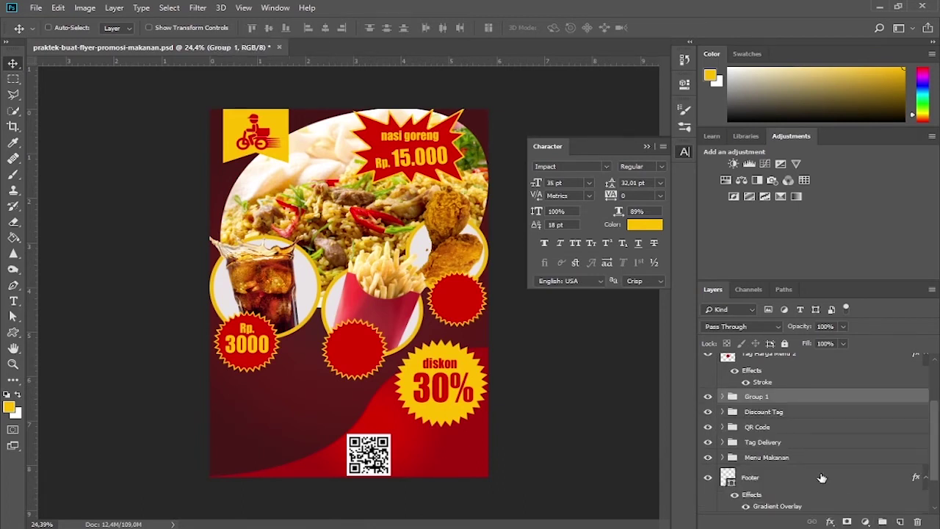
double_click(751, 399)
type("Tag Harga Menu 1")
key("Return")
Step: Duplicate the Rp. 3000 text layer out of its group and place the copy directly above the Tag Harga Menu 2 layer
left_click(722, 396)
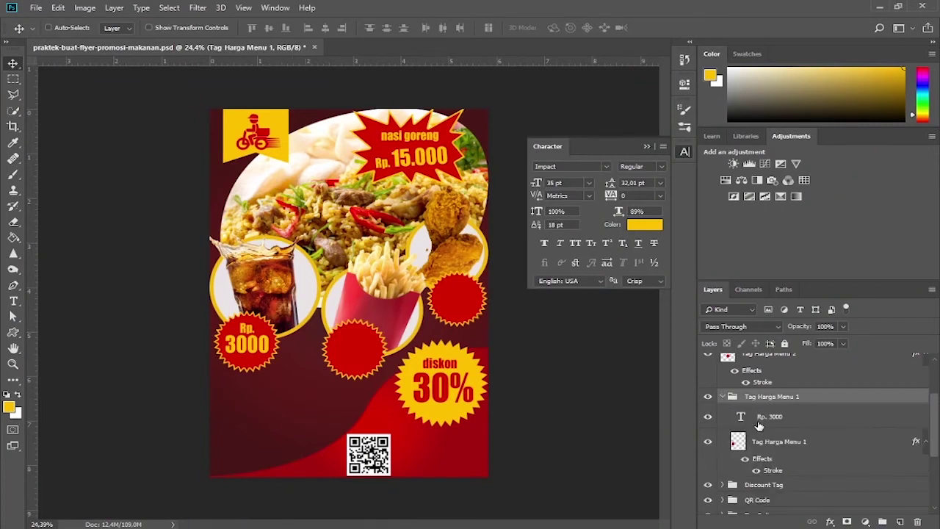
left_click(759, 418)
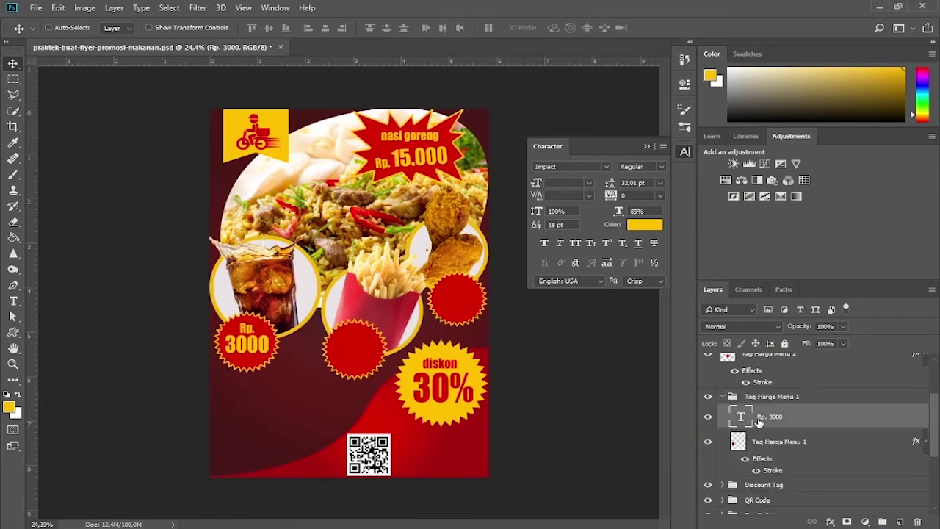
left_click_drag(758, 422, 764, 397)
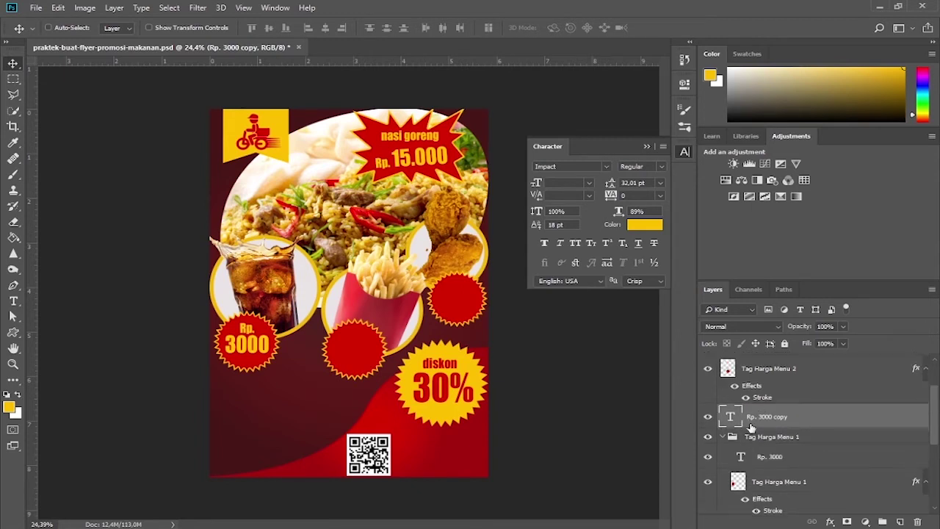
left_click(722, 439)
left_click_drag(769, 435, 771, 383)
scroll(756, 412, "up", 2)
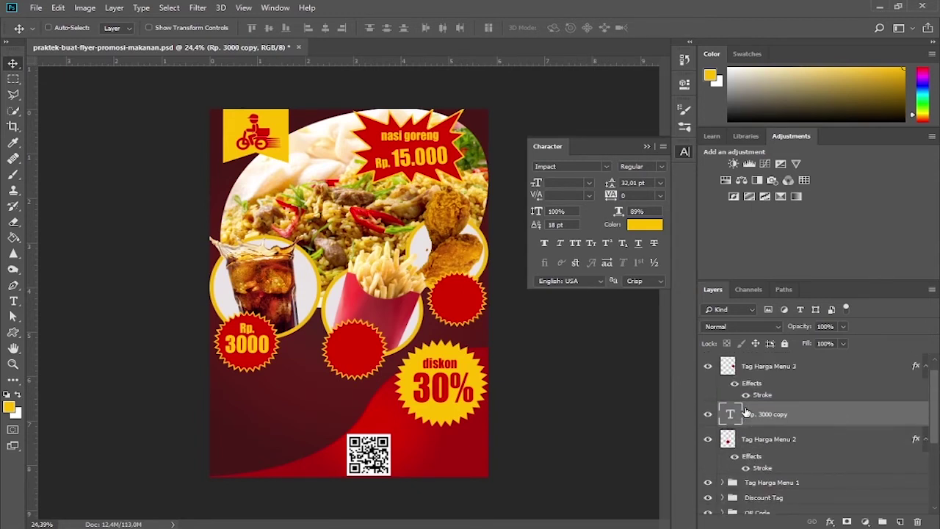
Step: Position the copied price text on the red badge below the fries and change its amount to 7.000
left_click_drag(266, 347, 372, 354)
double_click(730, 414)
double_click(355, 352)
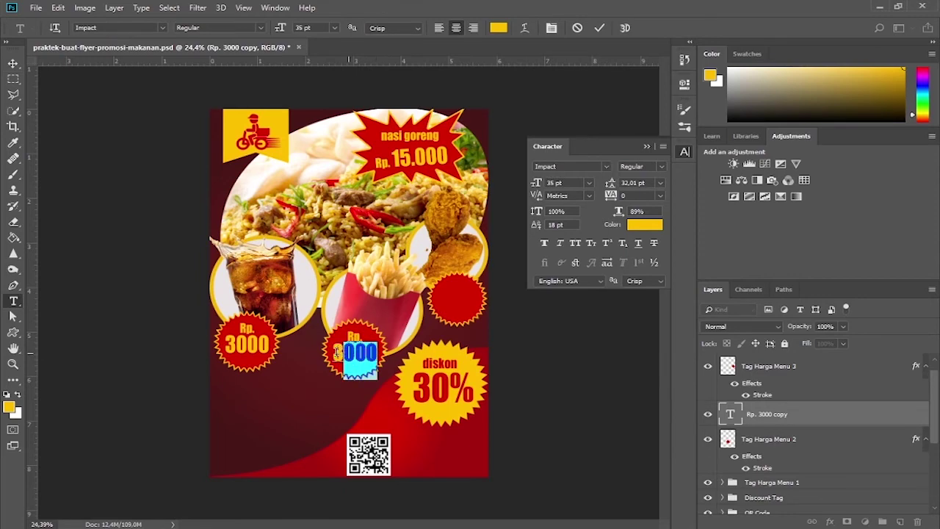
type("7000")
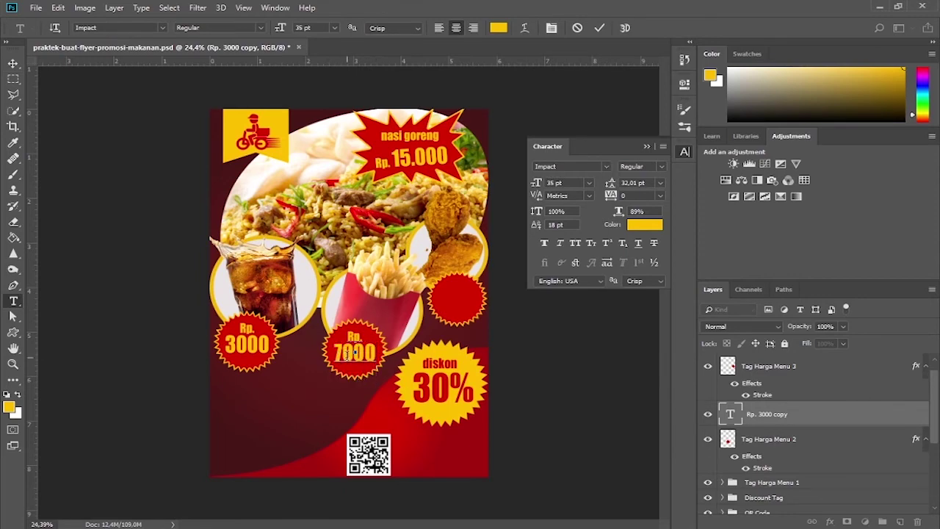
left_click(345, 353)
type(".")
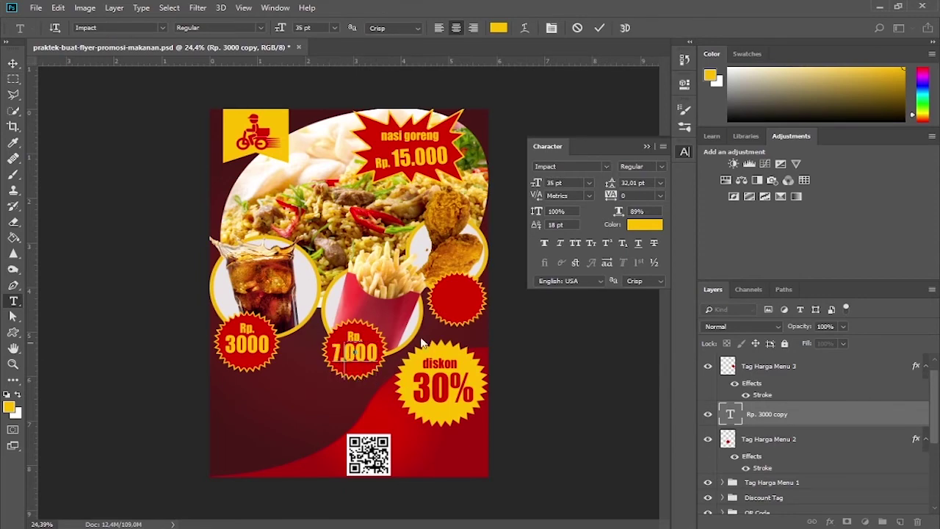
left_click(599, 30)
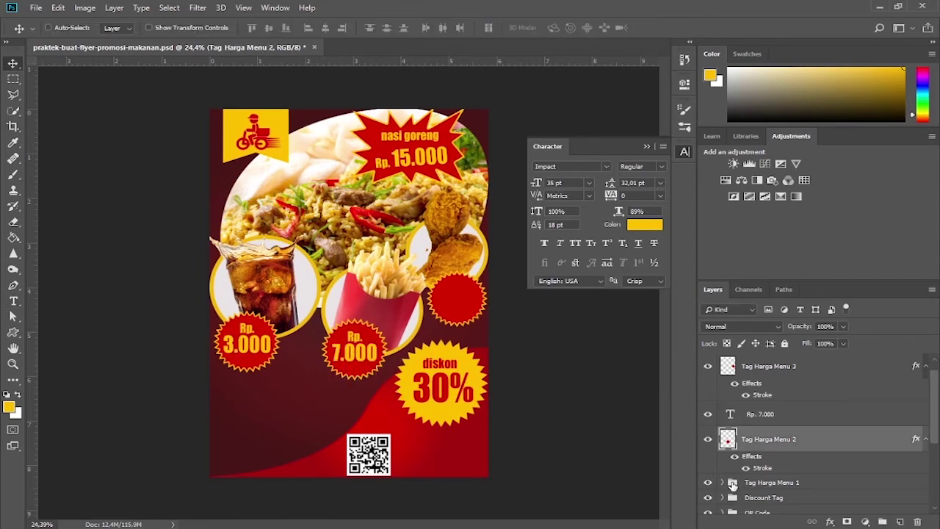
Step: Group the Rp. 7.000 text layer with the Tag Harga Menu 2 layer and name the group Tag Harga Menu 2
left_click(763, 423, "ctrl")
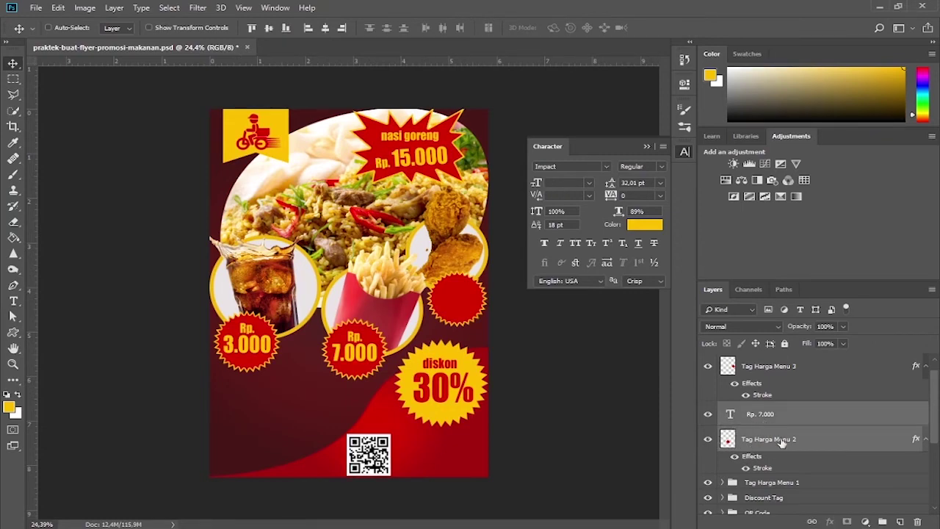
key("ctrl+g")
double_click(756, 409)
type("Tag Harga Menu 2")
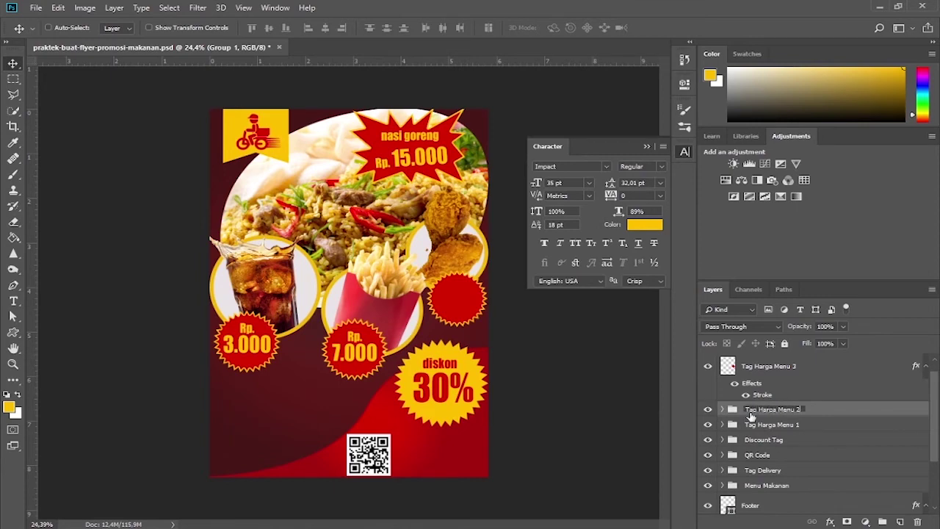
key("Return")
Step: Duplicate the Rp. 7.000 text layer out of its group and place the copy directly above the Tag Harga Menu 3 layer
scroll(750, 416, "up", 1)
left_click(723, 425)
left_click(769, 453)
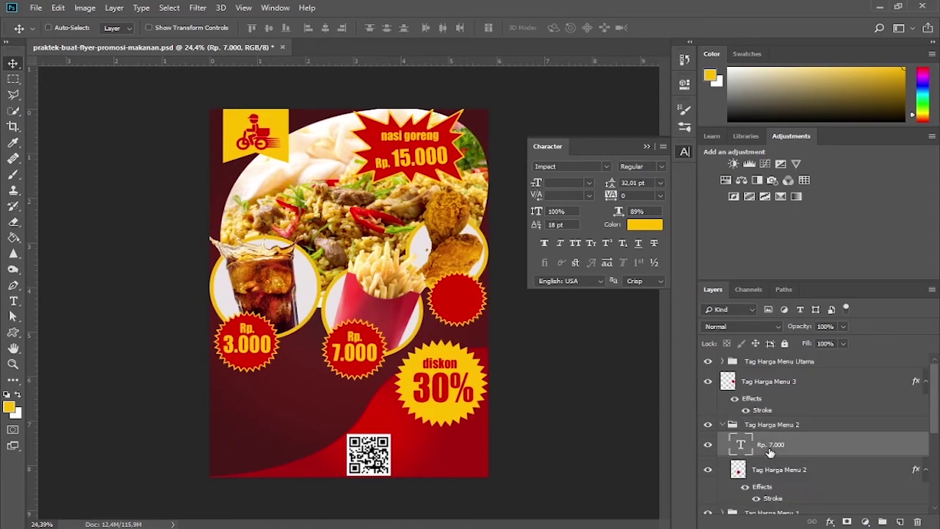
key("ctrl+j")
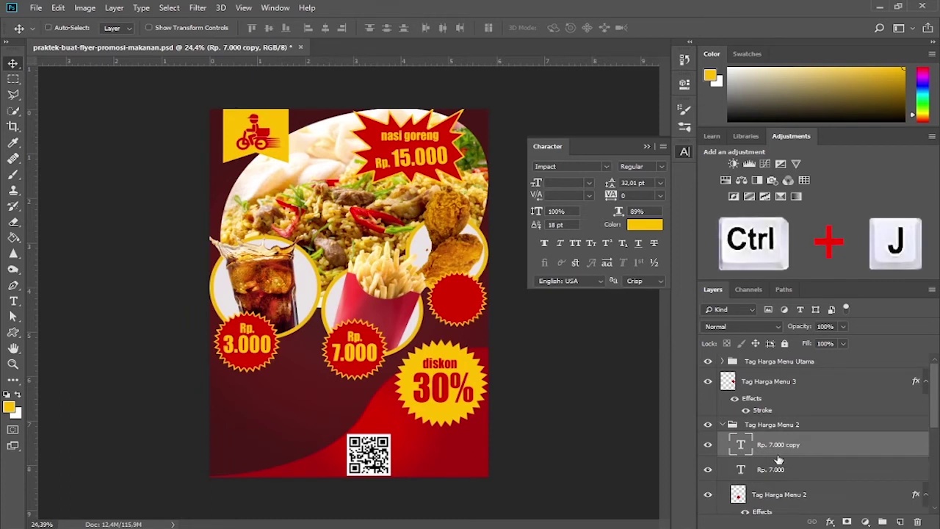
left_click_drag(779, 458, 772, 373)
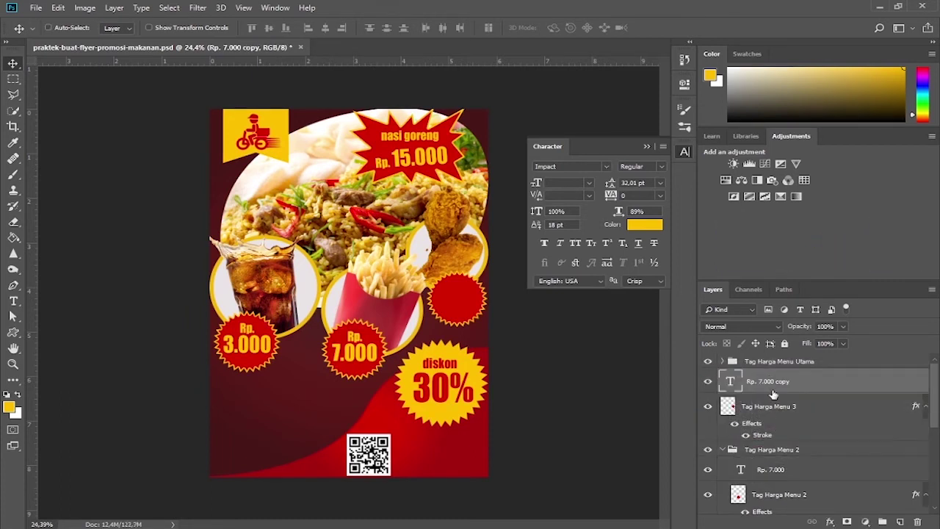
left_click(723, 449)
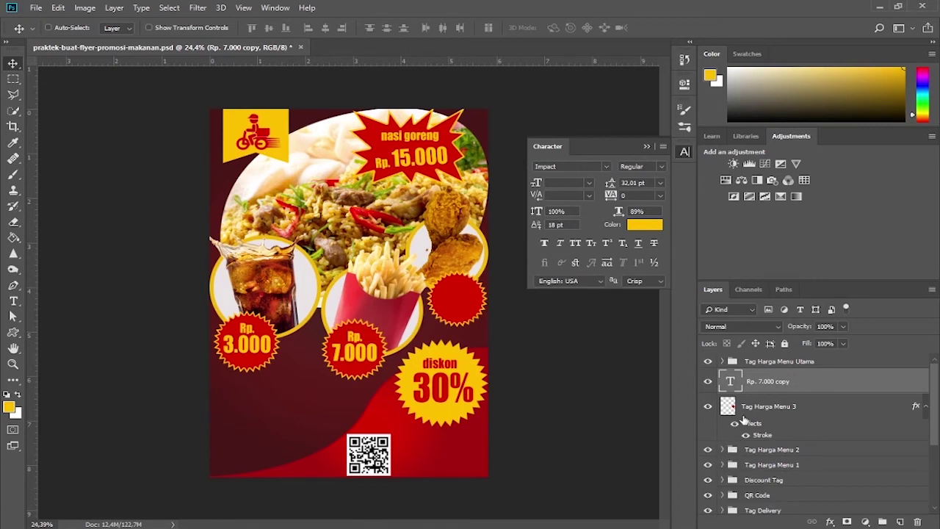
Step: Position the copied price text on the fried chicken badge, change its amount to 10.000 and centre it on the badge
left_click_drag(354, 351, 460, 302)
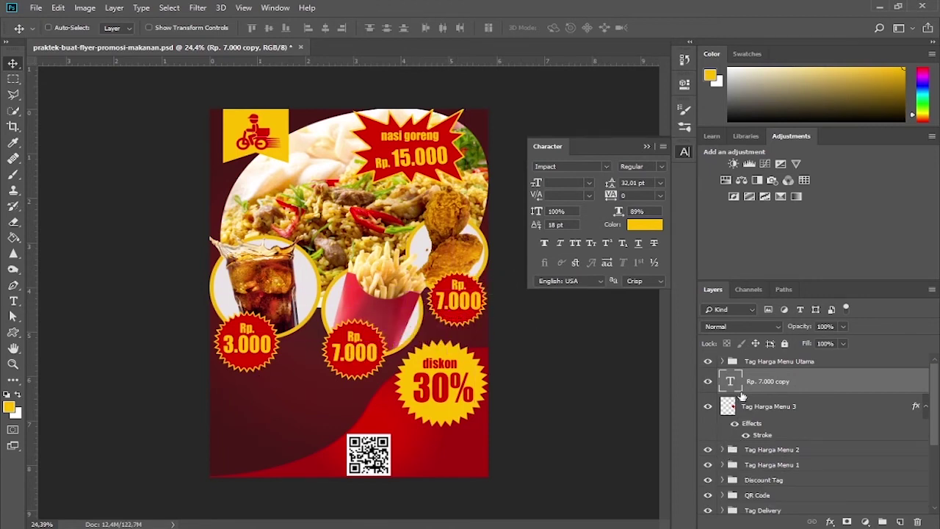
double_click(731, 382)
left_click(450, 303)
key("BackSpace")
type("10")
left_click(600, 27)
key("v")
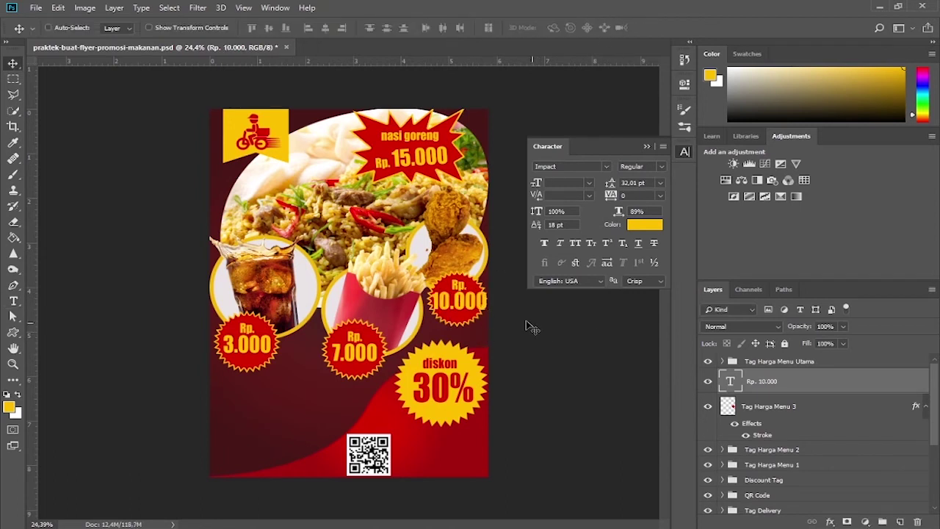
left_click_drag(476, 302, 473, 303)
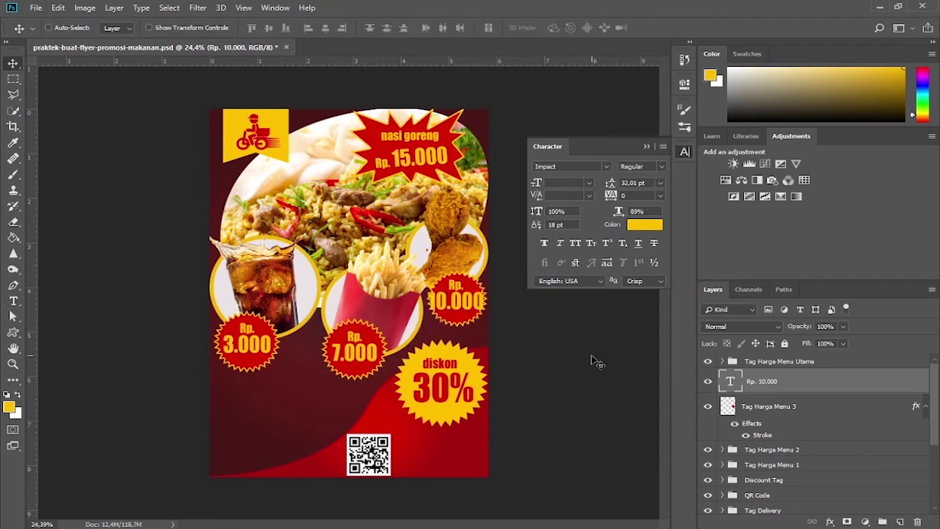
Step: Group the Rp. 10.000 text layer with the Tag Harga Menu 3 layer and name the group Tag Harga Menu 3
left_click(761, 405)
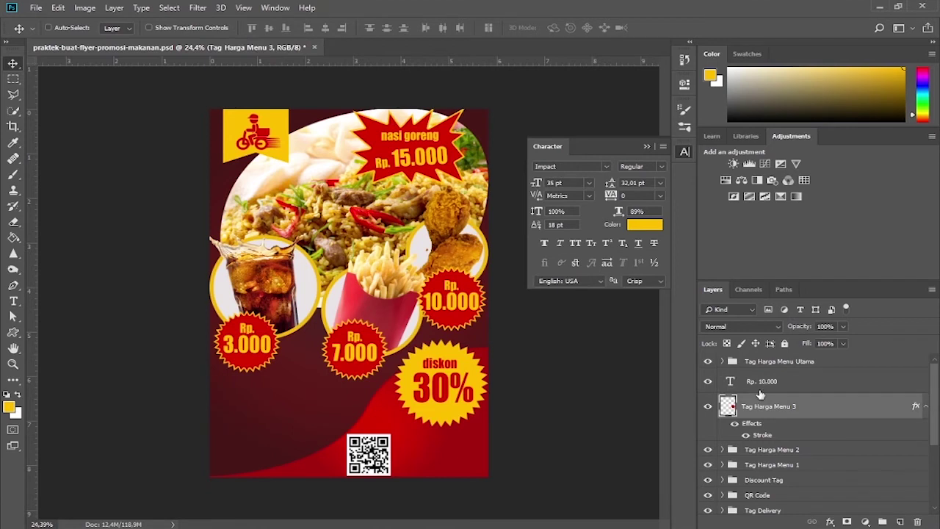
left_click(760, 390, "shift")
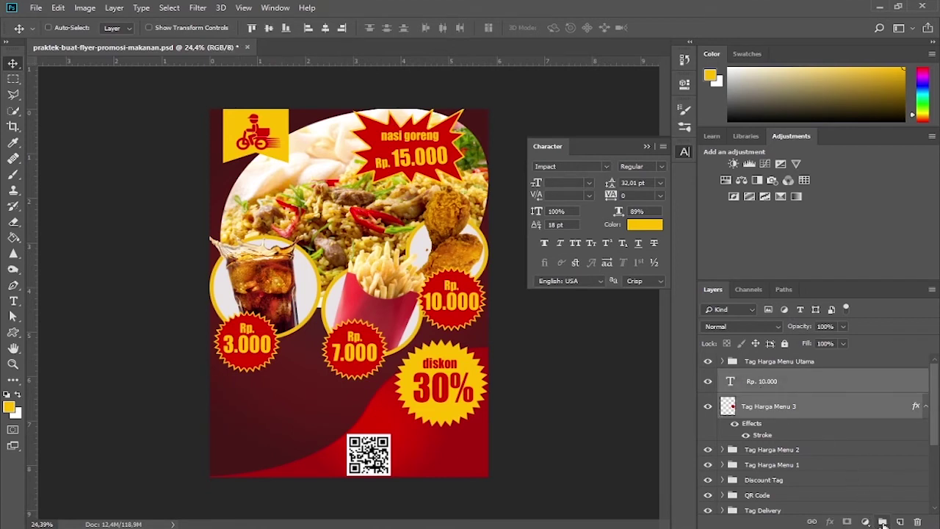
left_click(884, 522)
double_click(753, 375)
type("Tag")
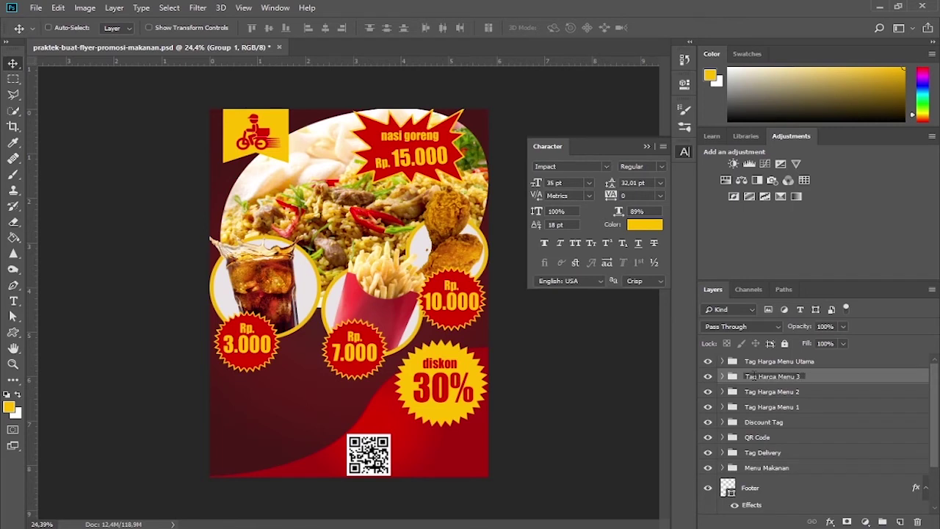
type(" Harga Menu 3")
key("Return")
left_click(647, 146)
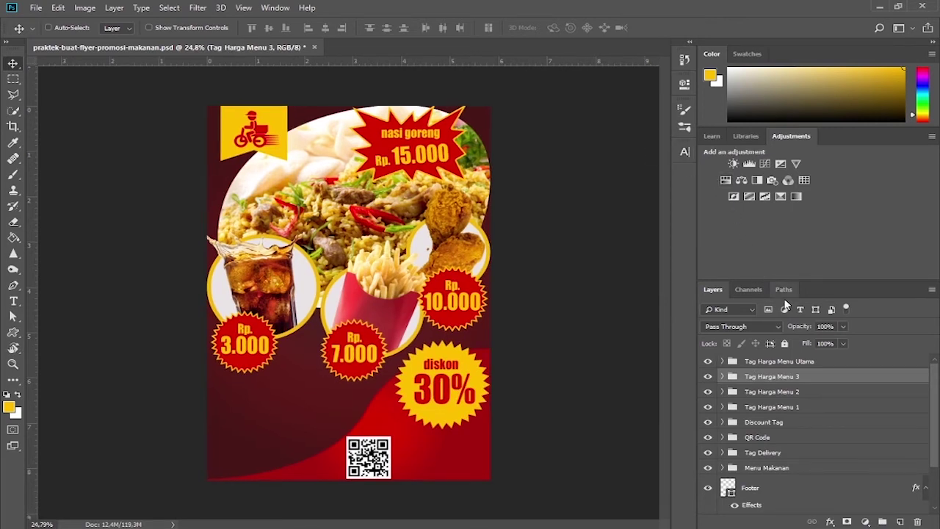
Step: Add a new layer above all groups and place the Chef Hat image from the image folder into the flyer
left_click(900, 522)
left_click_drag(762, 377, 761, 361)
key("alt+Tab")
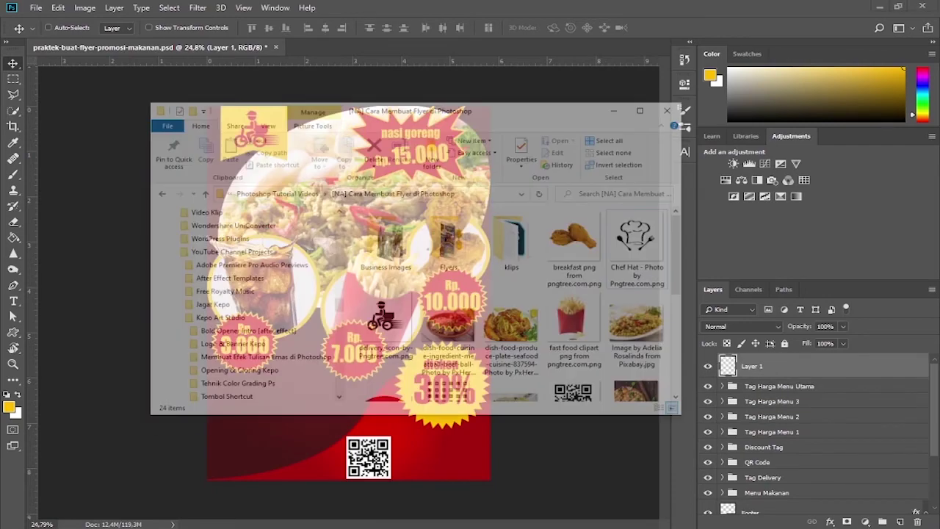
double_click(710, 211)
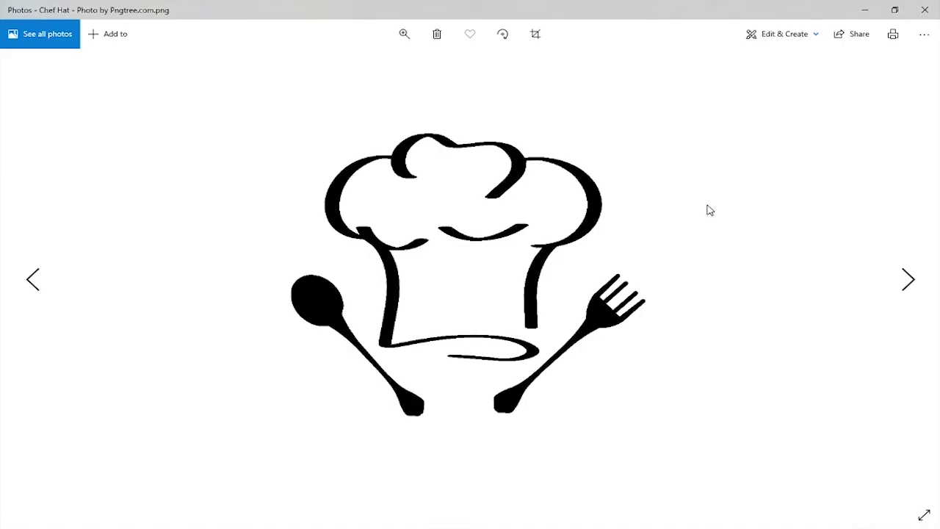
left_click(924, 10)
left_click_drag(705, 194, 281, 427)
Step: Scale the chef hat image proportionally to 4,39% and position it below the Rp. 3.000 badge
key("alt+shift")
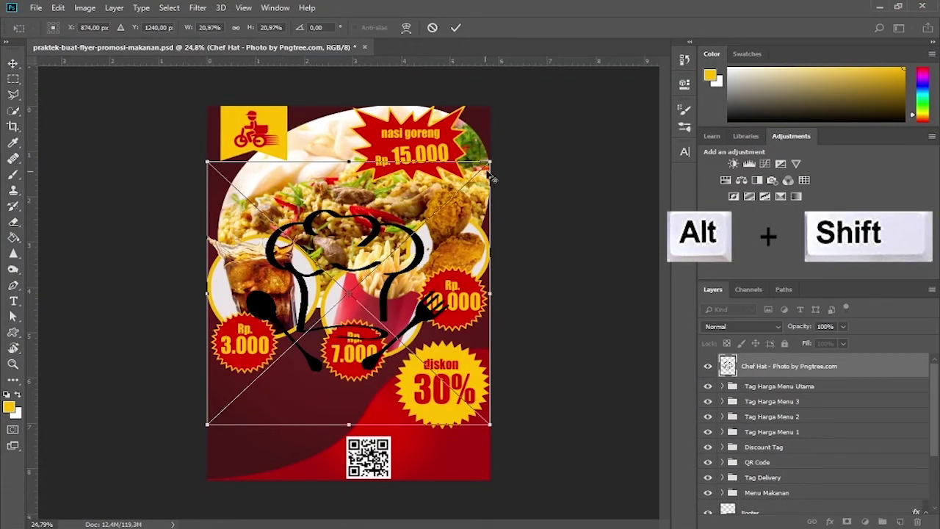
left_click_drag(490, 161, 388, 264)
left_click_drag(364, 298, 253, 403)
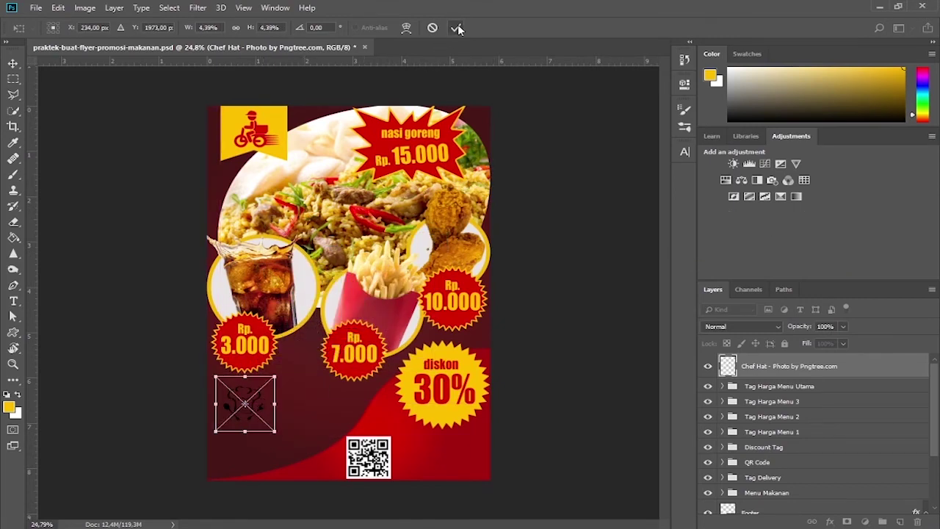
left_click(457, 28)
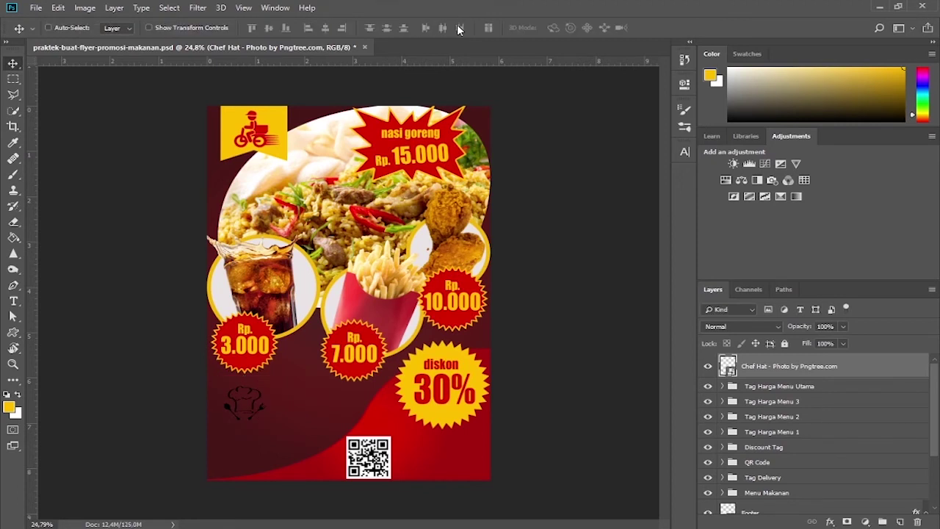
Step: Set the Horizontal Type tool to the Boulevard Saint Denis Bold font at 30 pt
left_click(14, 301)
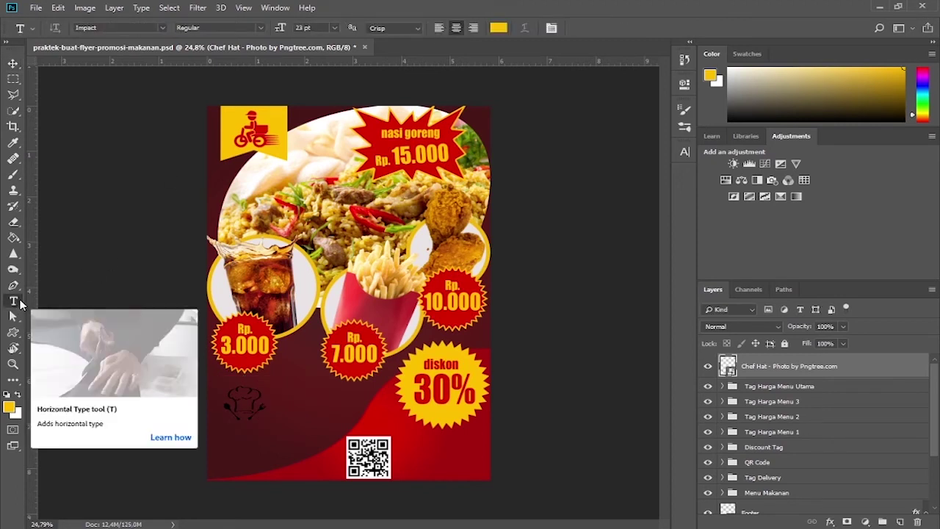
left_click(685, 151)
type("boul")
left_click(580, 216)
left_click_drag(555, 183, 552, 184)
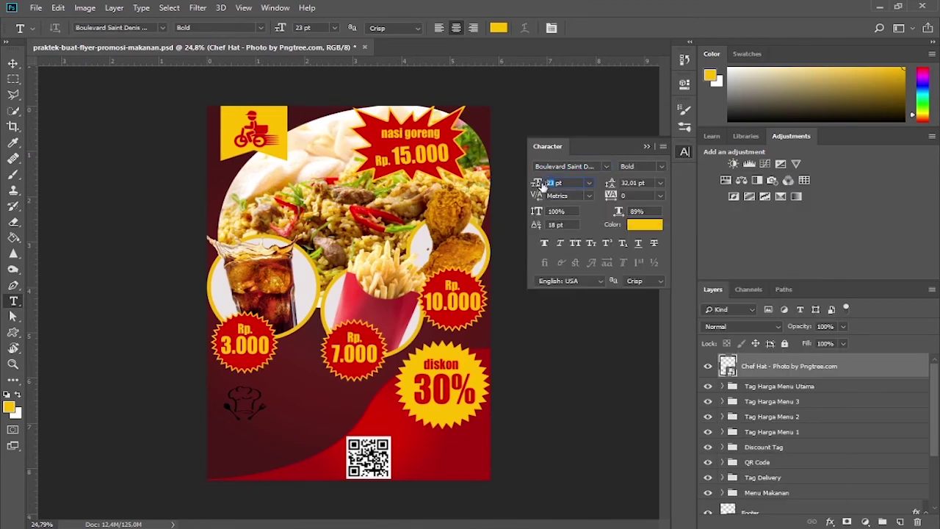
type("30")
Step: Add the yellow text "Nama Restoran" and position it directly beneath the chef hat
left_click(219, 440)
type("Nama Restoran")
left_click(600, 28)
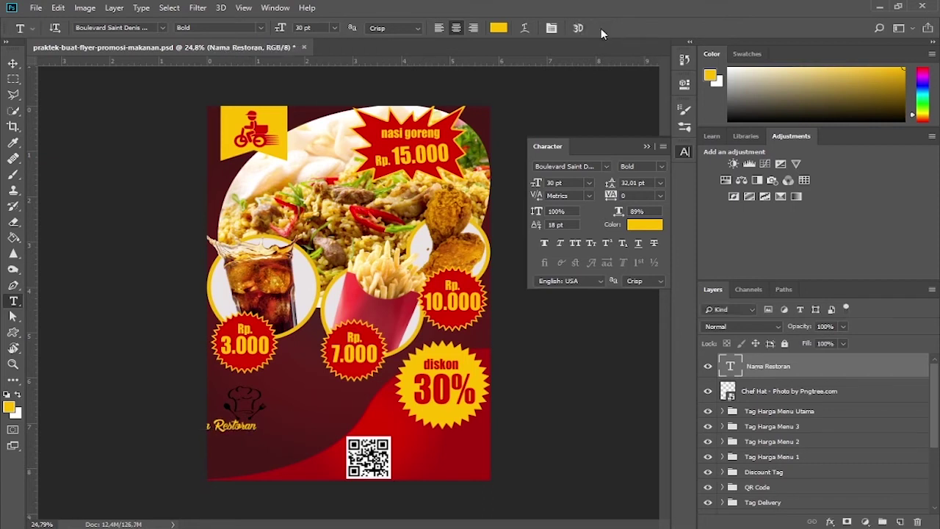
left_click(14, 63)
left_click_drag(249, 441, 271, 435)
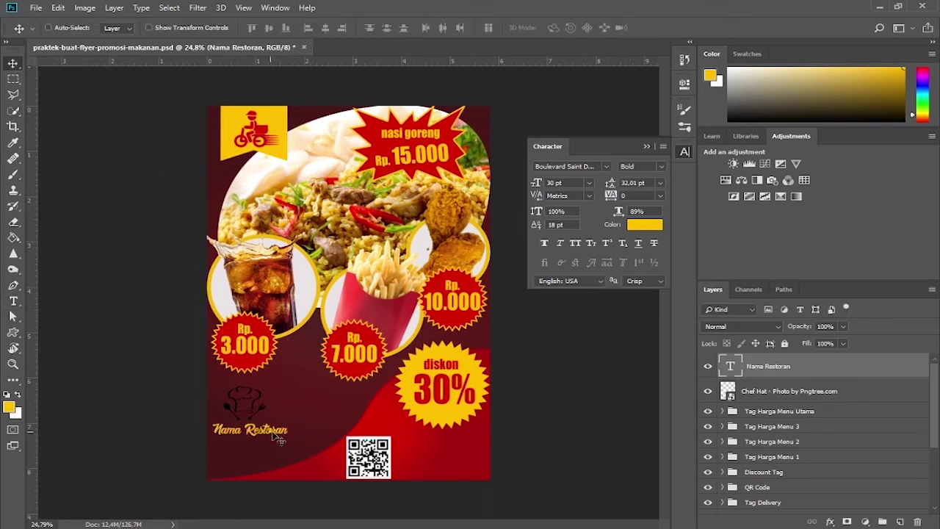
Step: Load the chef hat's outline as a selection and rasterize the Chef Hat layer
left_click(727, 390)
left_click(726, 391, "ctrl")
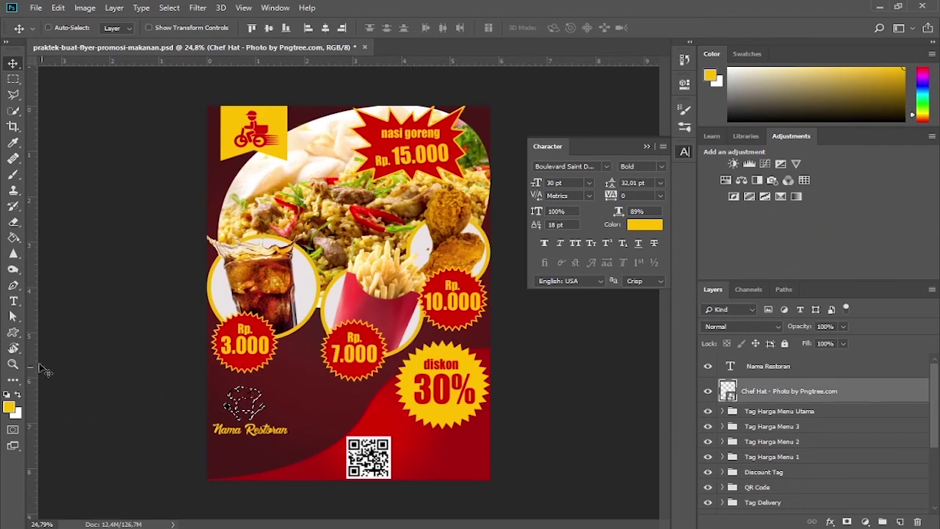
scroll(162, 402, "up", 1)
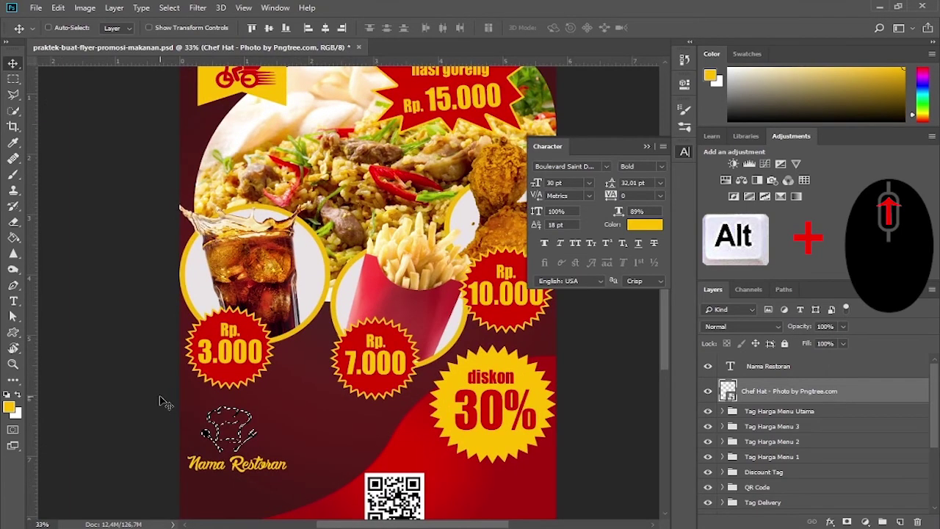
left_click(13, 238)
scroll(360, 433, "up", 2)
right_click(766, 391)
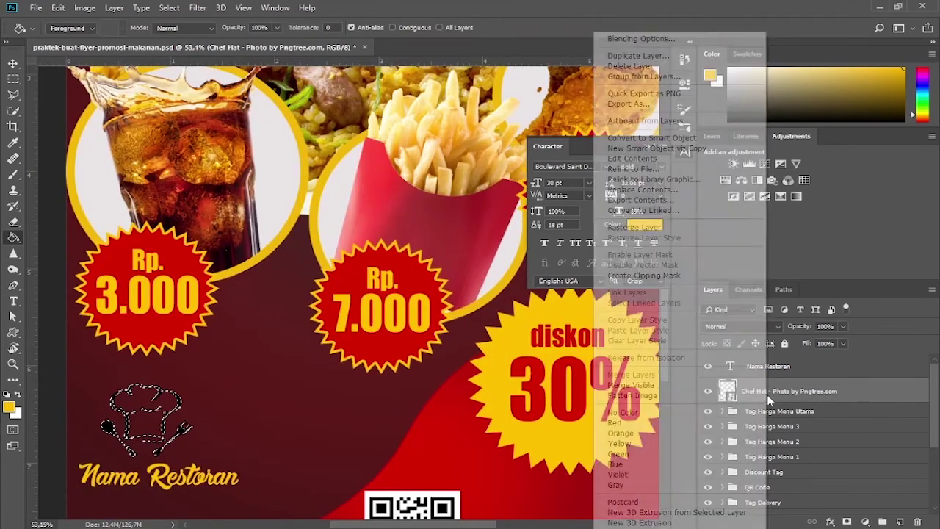
left_click(656, 227)
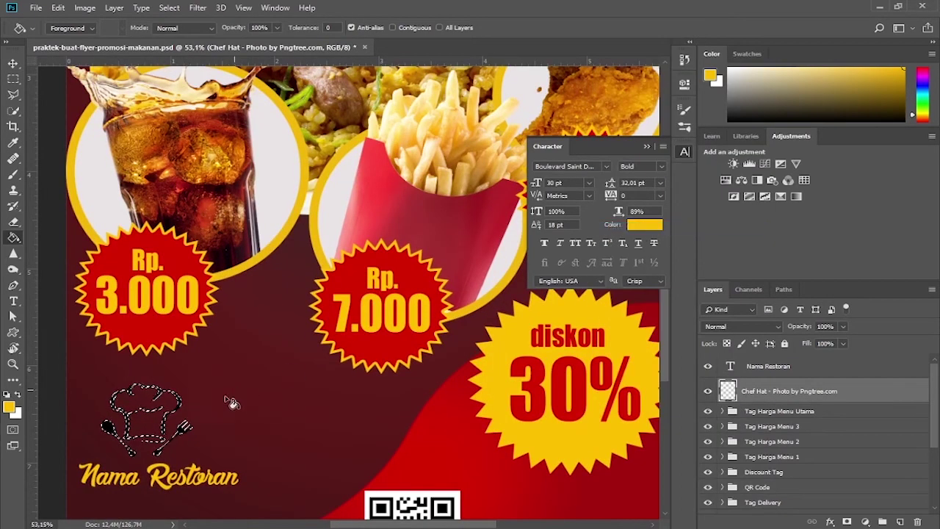
Step: Fill the chef hat selection with the yellow foreground color and deselect it
scroll(209, 411, "up", 1)
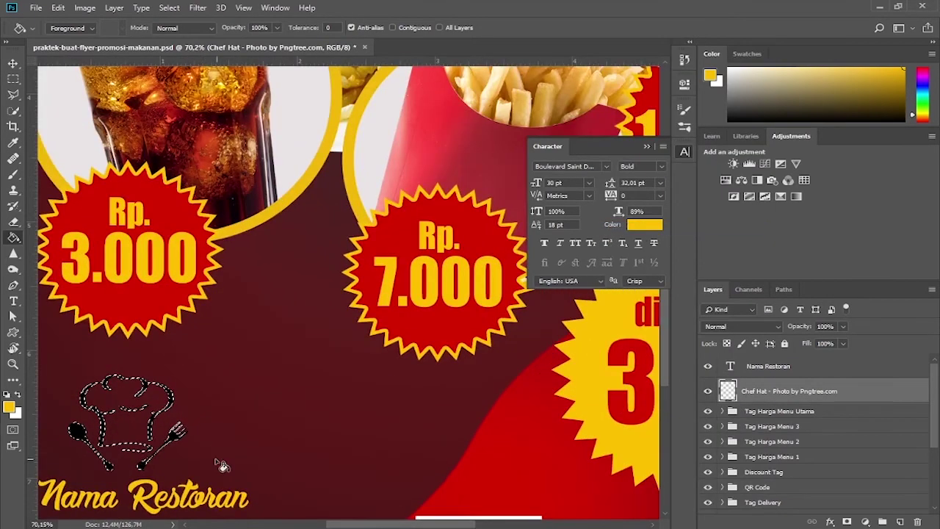
left_click(180, 442)
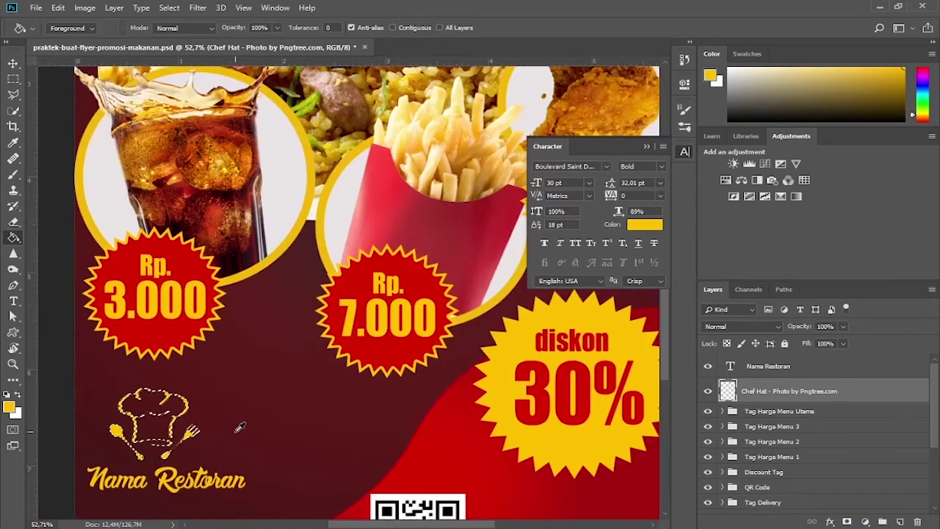
scroll(246, 440, "down", 2)
key("v")
left_click(647, 147)
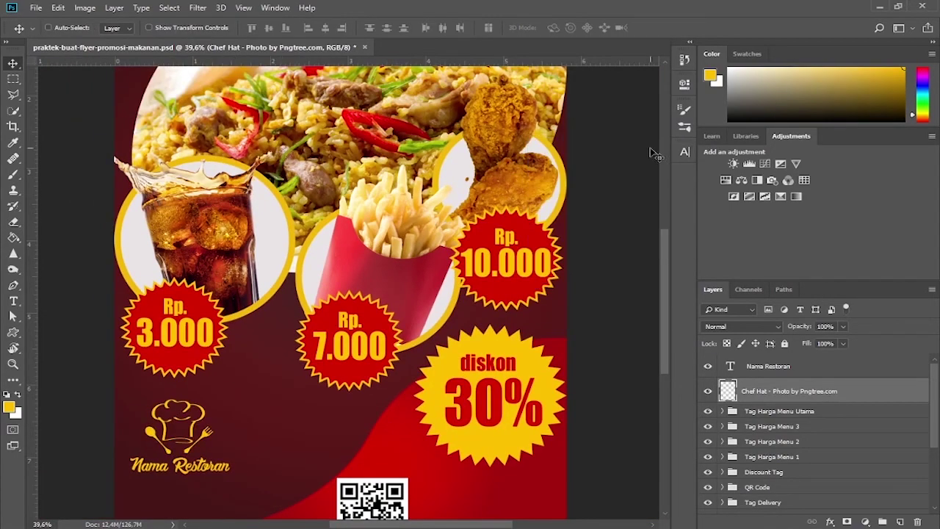
Step: Group the Chef Hat and Nama Restoran layers and name the group "Logo Restoran"
left_click(785, 373, "shift")
left_click(882, 521)
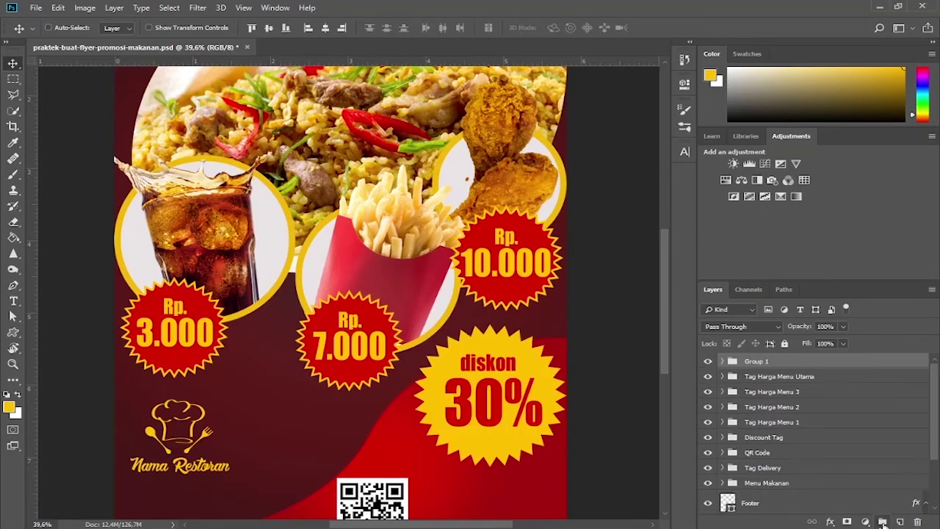
double_click(756, 361)
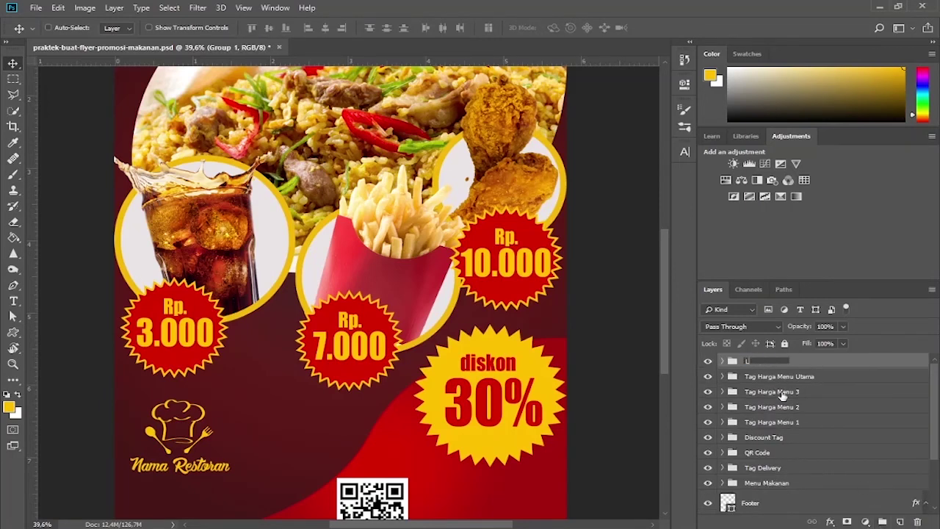
key("Return")
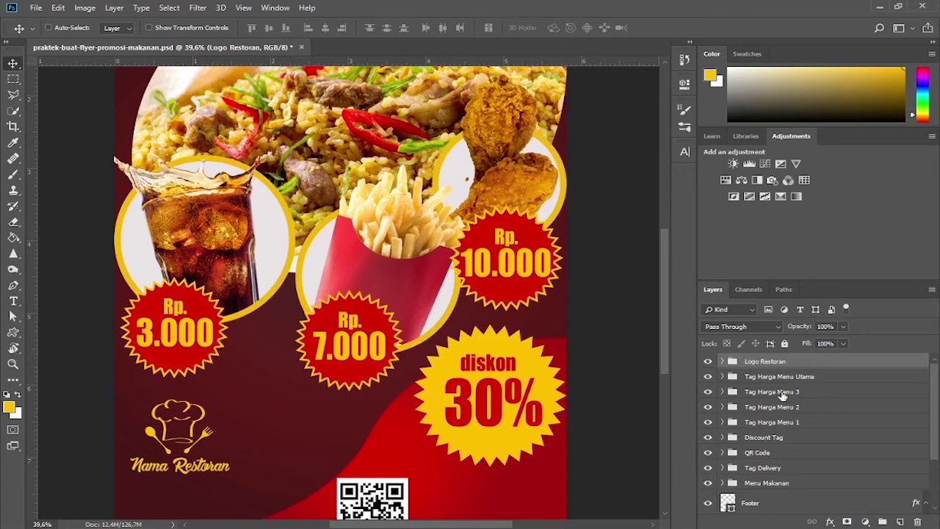
Step: Move the Logo Restoran group closer to the flyer's left edge and the QR Code group into the flyer's bottom-right corner
left_click_drag(197, 430, 155, 477)
scroll(282, 482, "down", 1)
key("ctrl+0")
left_click_drag(243, 458, 244, 437)
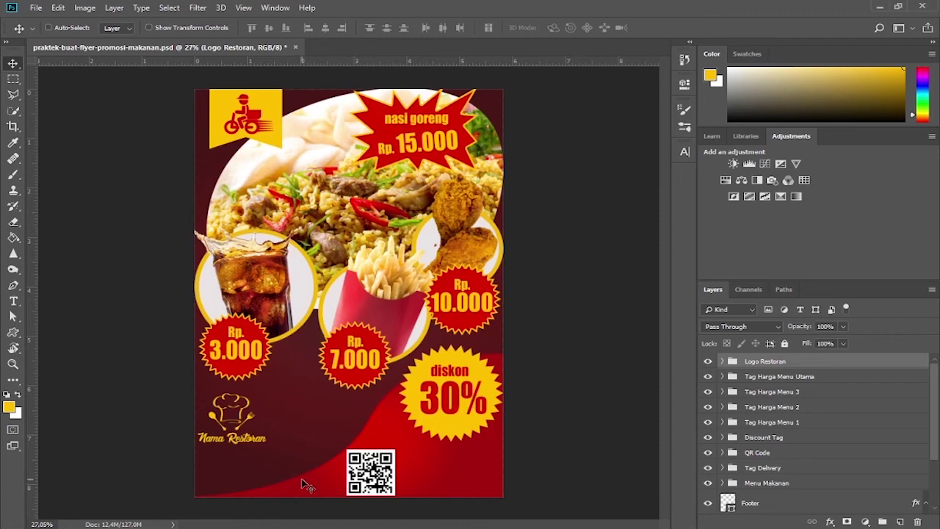
left_click(756, 452)
left_click_drag(389, 487, 494, 488)
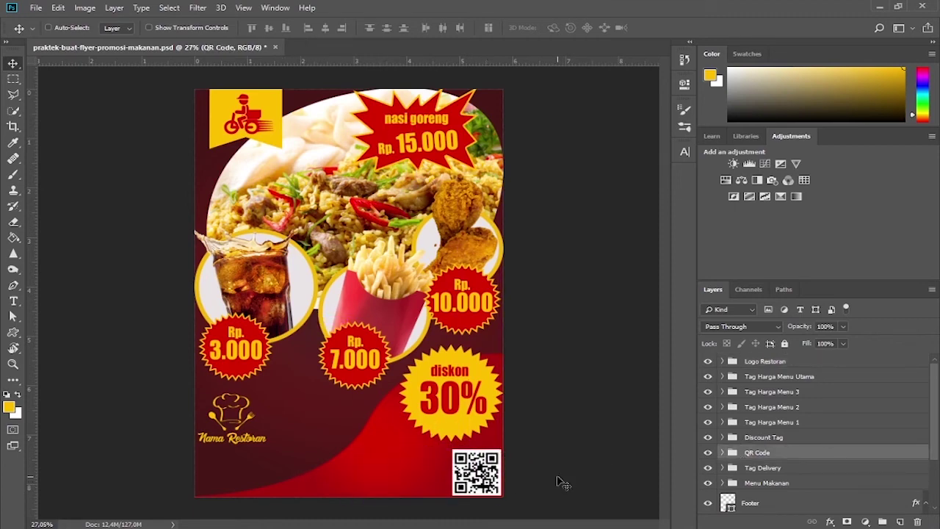
Step: Set the Custom Shape tool to Path mode and activate the Footer layer's shape path
scroll(758, 441, "down", 2)
left_click(731, 432)
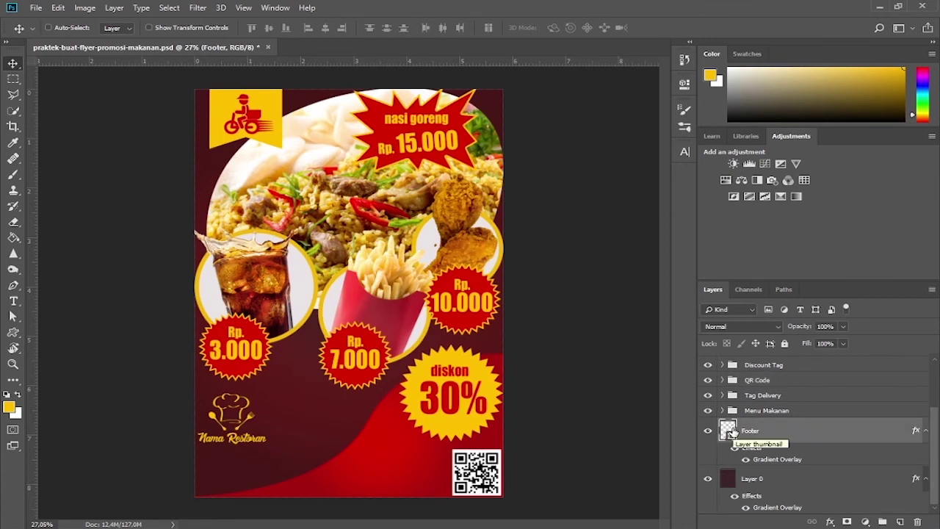
left_click(13, 334)
left_click(73, 27)
left_click(64, 47)
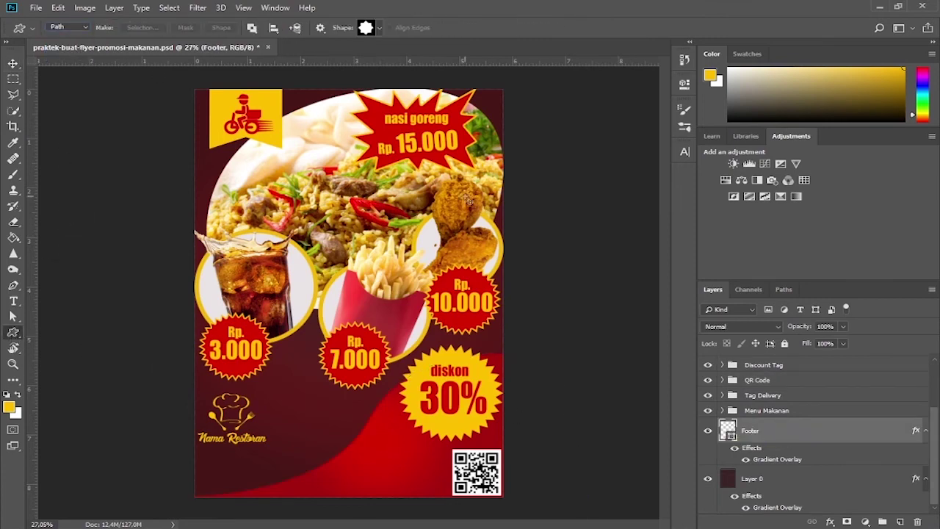
left_click(781, 289)
left_click(723, 316)
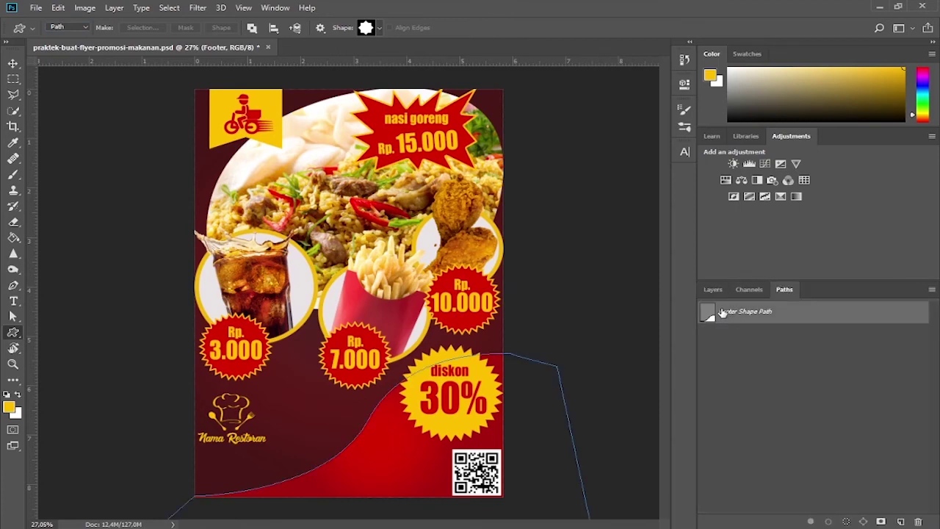
Step: Set the Horizontal Type tool to Arial Regular, 15 pt, in yellow #ffc000
left_click(14, 301)
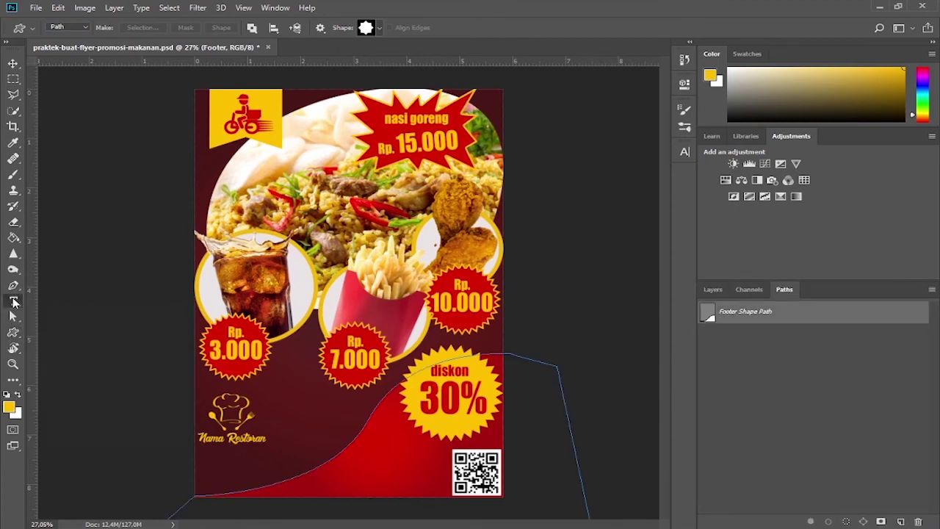
left_click(684, 151)
left_click(580, 166)
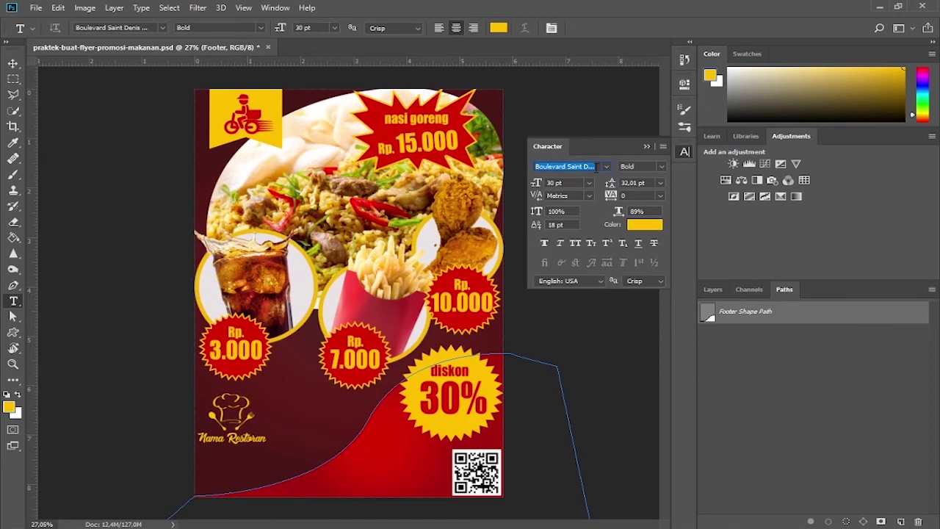
type("ar")
left_click(591, 252)
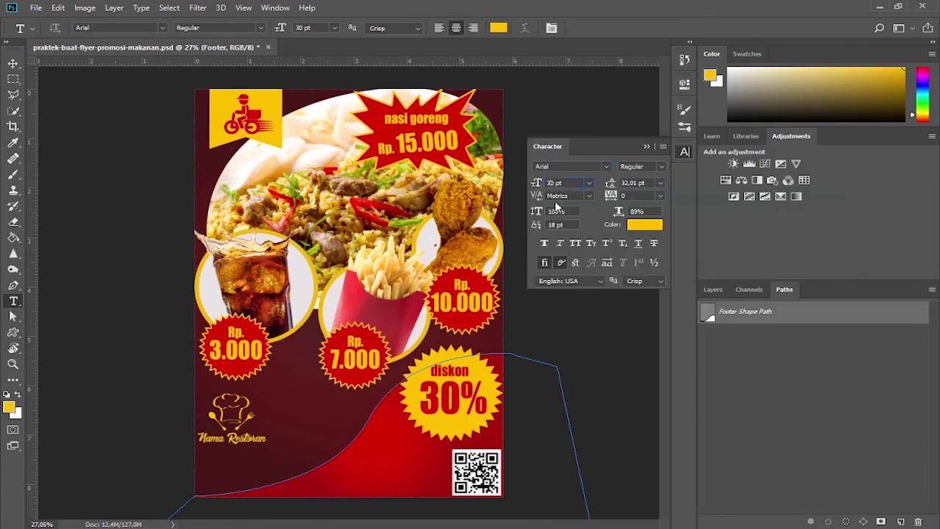
left_click(643, 224)
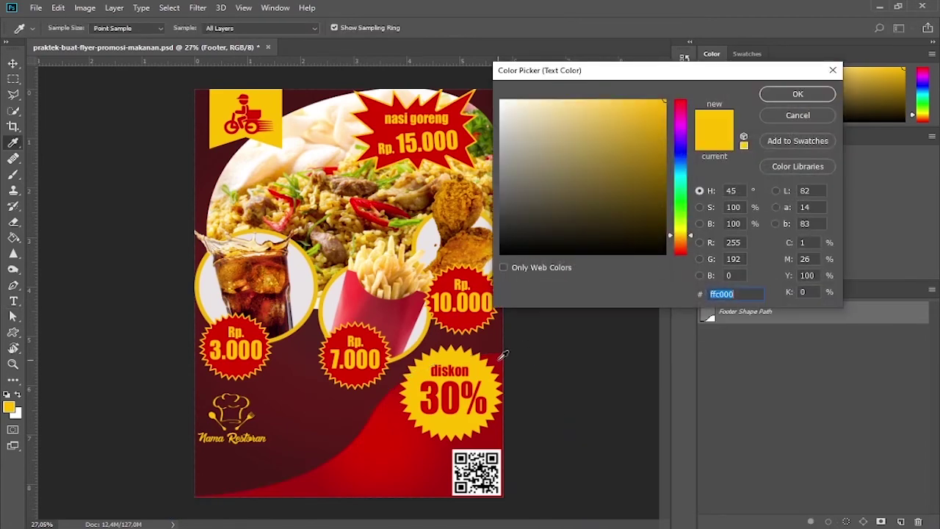
left_click(775, 96)
Step: Add the text "Menu makan murah meriah...!" along the curved edge of the footer path
left_click(345, 448)
type("Menu makan")
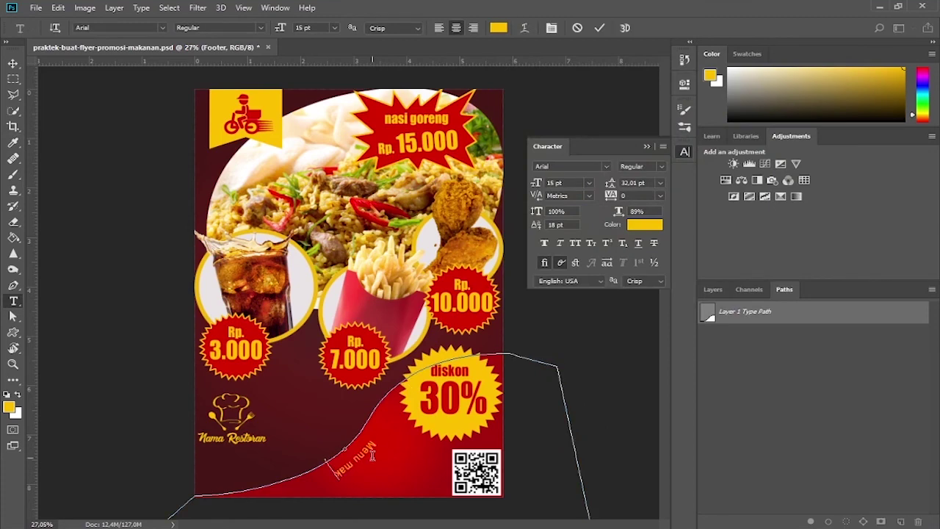
type(" murah meriah...")
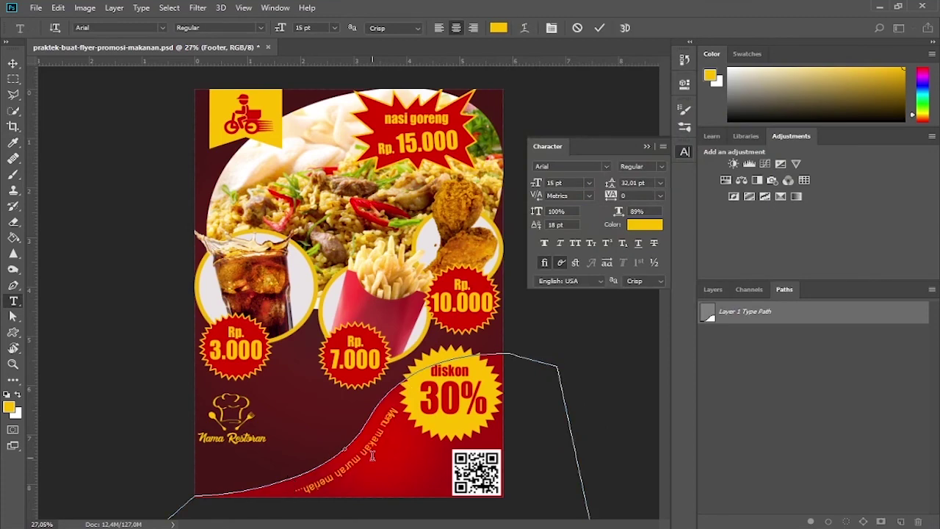
type("!")
Step: Flip the slogan upright along the footer curve with -15 pt baseline shift, 103% horizontal scale and 15 pt size
left_click(14, 316)
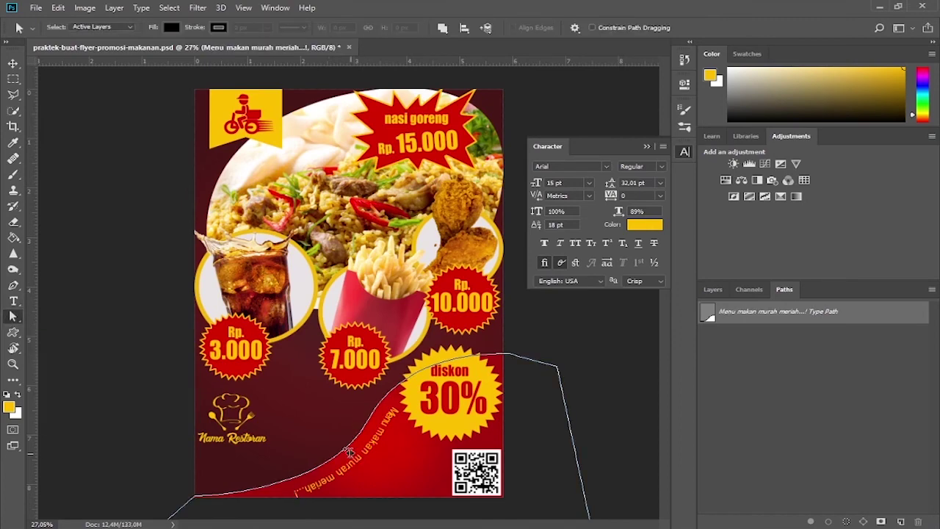
left_click_drag(349, 451, 340, 449)
left_click_drag(536, 226, 510, 227)
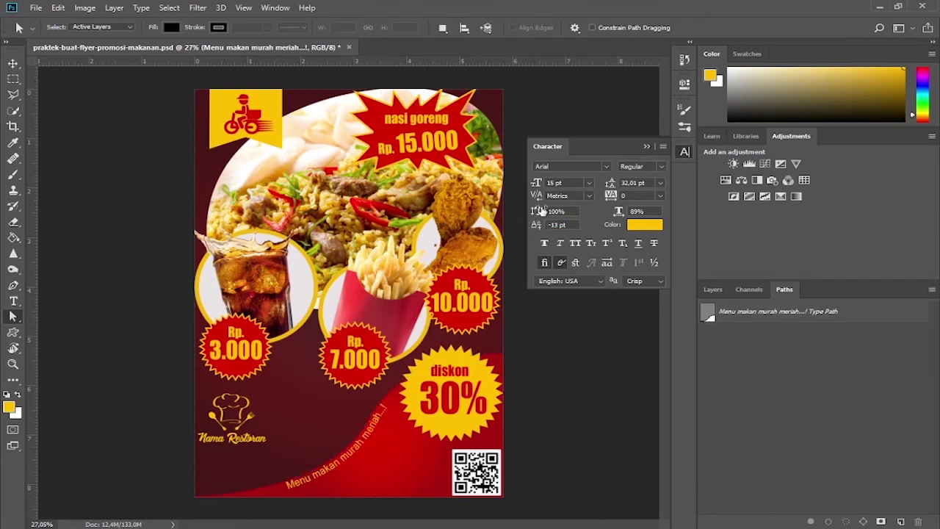
left_click_drag(538, 225, 536, 225)
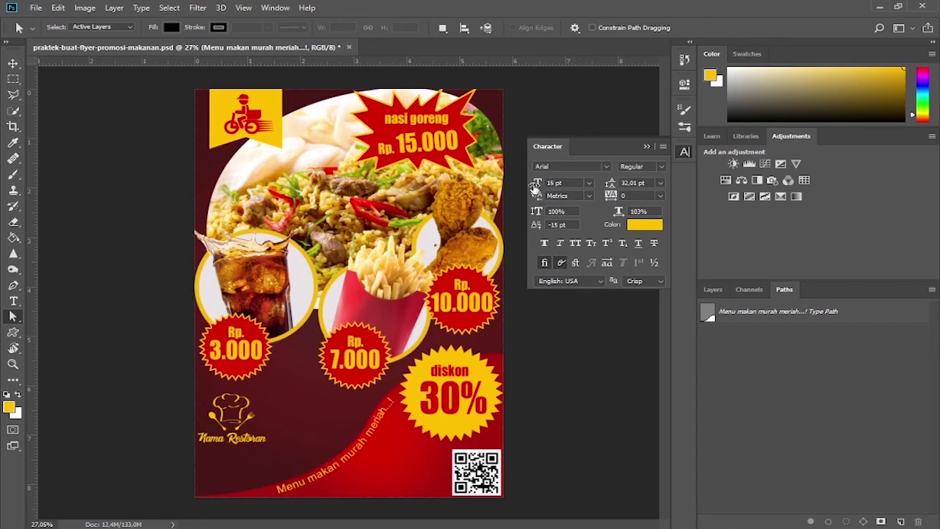
left_click_drag(534, 188, 535, 183)
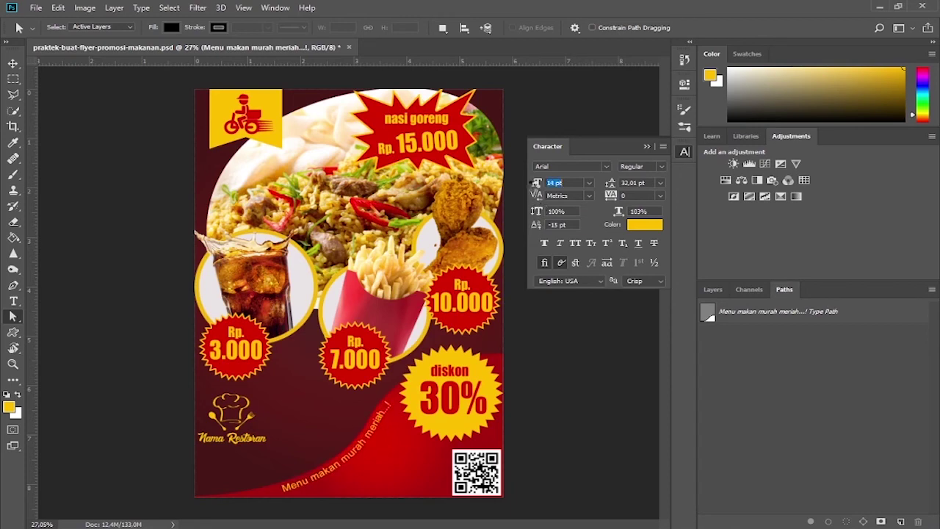
left_click_drag(531, 188, 535, 188)
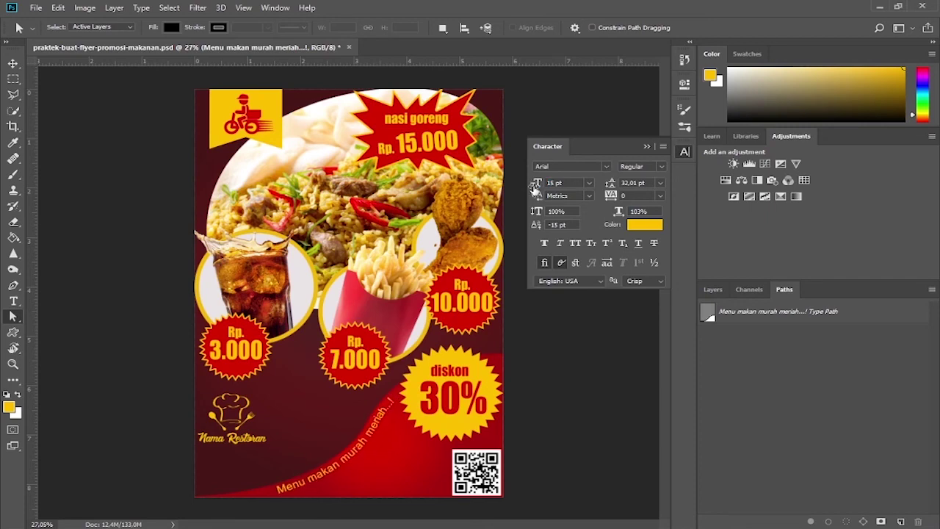
left_click(709, 291)
left_click(646, 147)
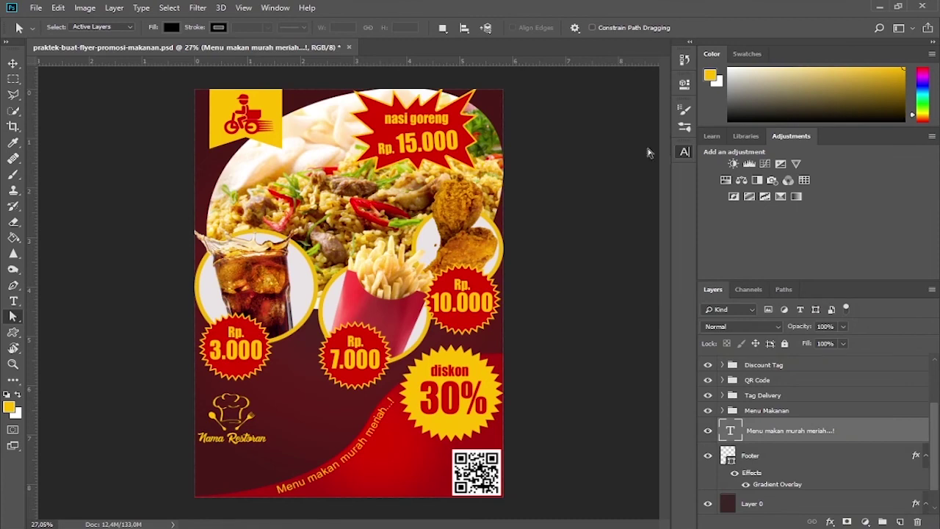
Step: Group the slogan text with the Footer shape layer and name the group "Footer"
key("v")
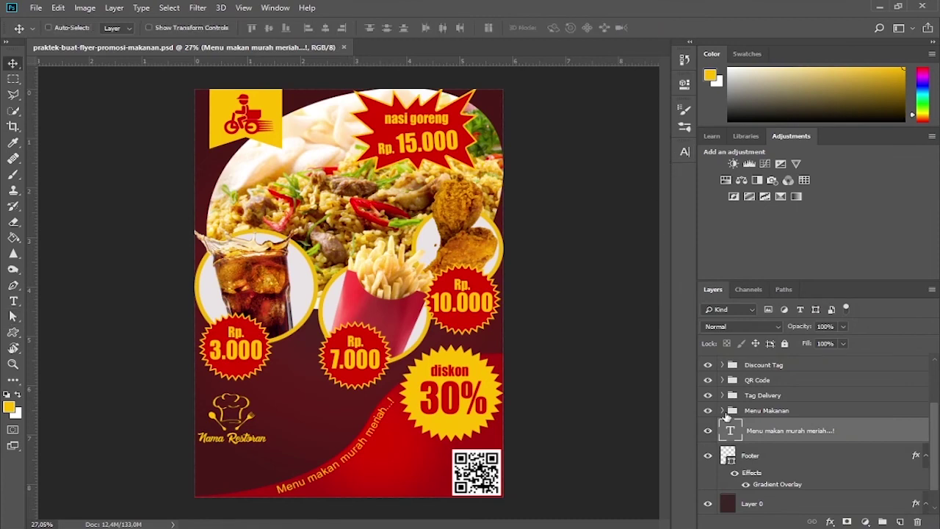
left_click(760, 458)
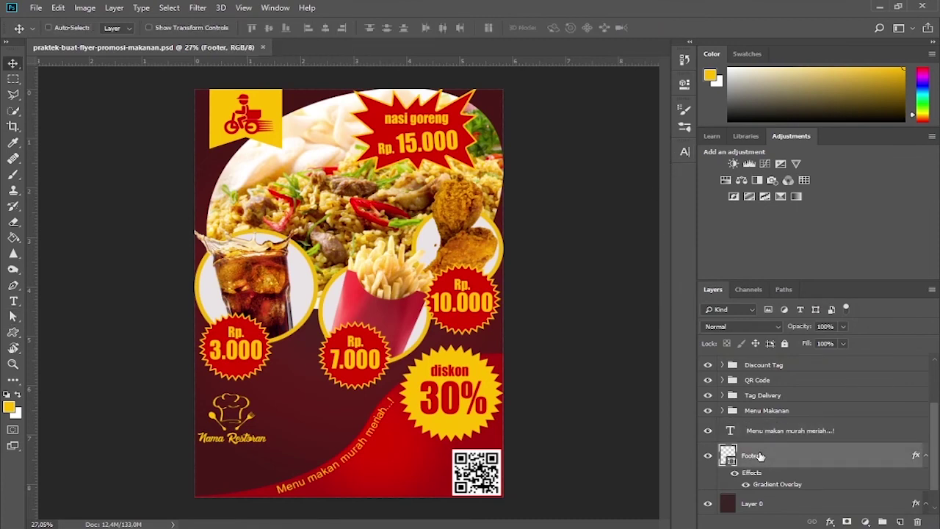
left_click(762, 439, "shift")
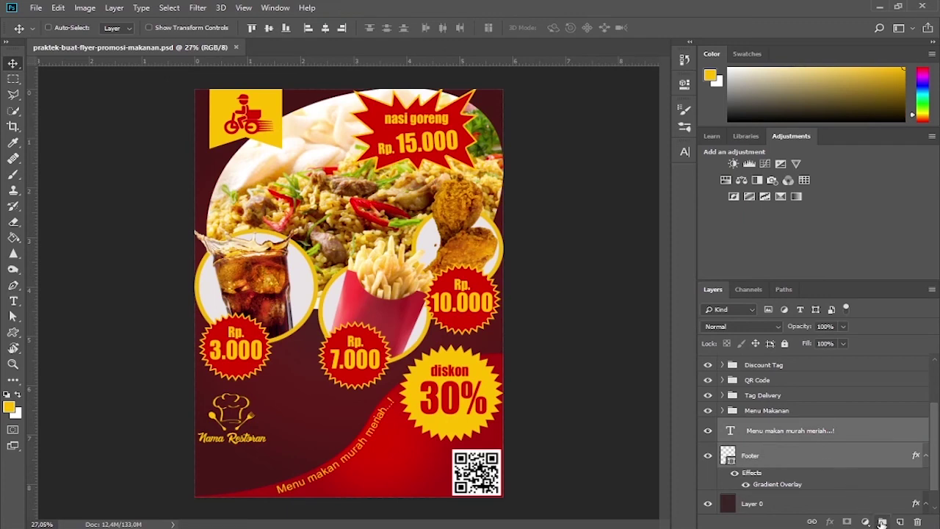
left_click(882, 521)
double_click(755, 459)
type("Footer")
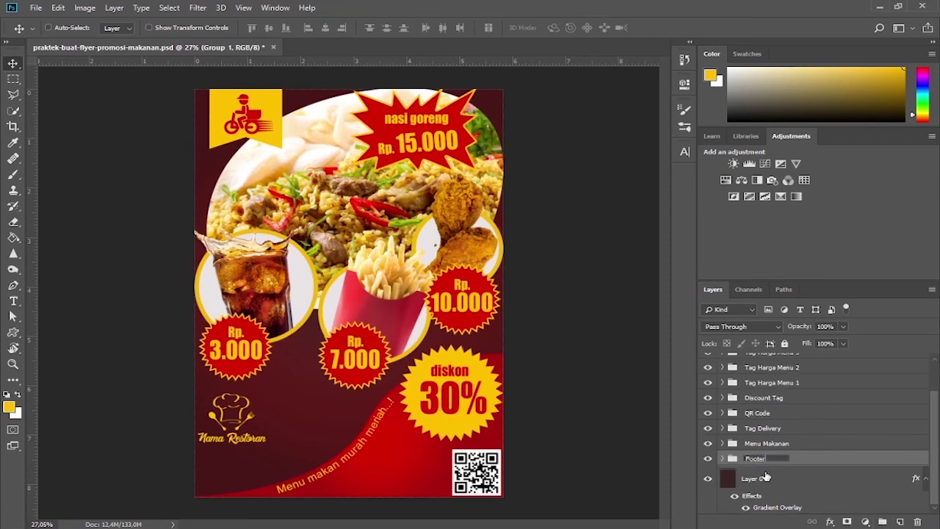
key("Return")
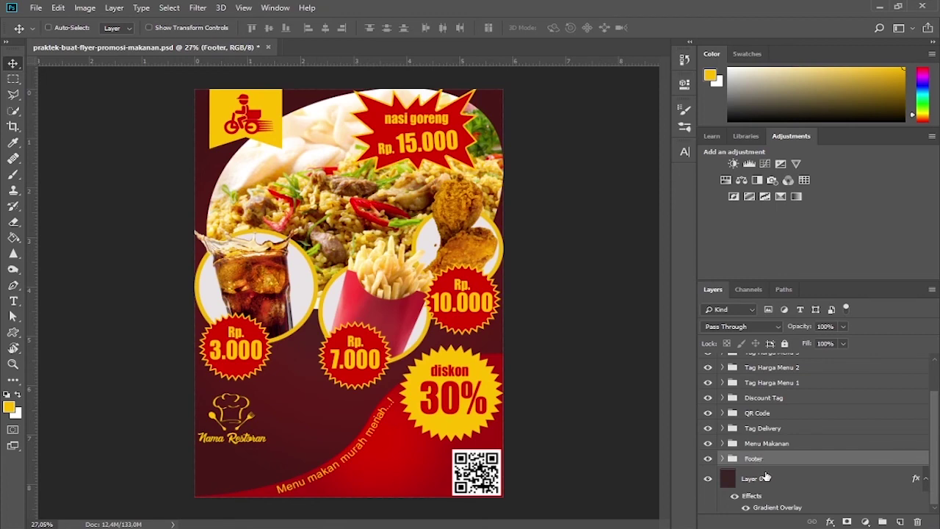
Step: In the Footer group, add a yellow rectangle shape about 444 × 104 px beside the QR code
left_click(722, 458)
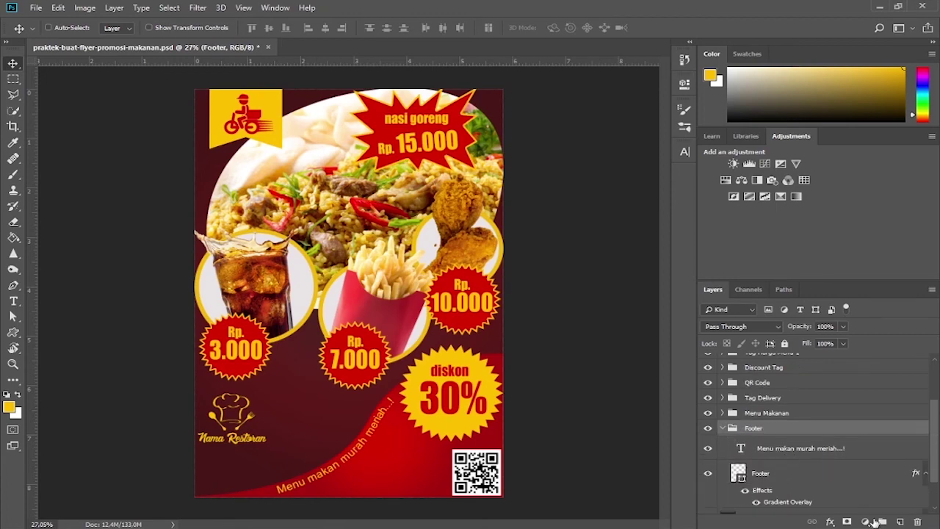
left_click(900, 522)
left_click(13, 333)
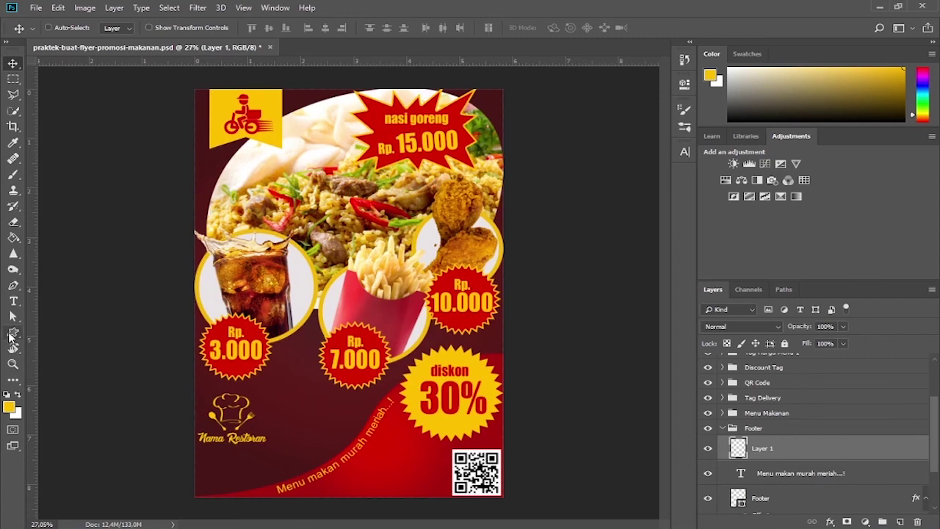
left_click(58, 334)
left_click(82, 29)
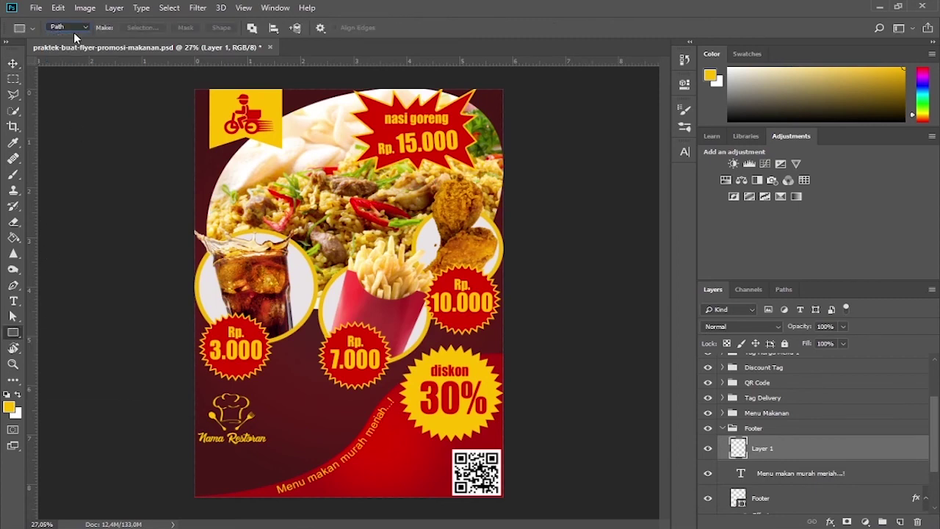
left_click(60, 34)
mouse_move(369, 450)
left_mouse_down()
mouse_move(418, 470)
mouse_move(448, 468)
left_mouse_up()
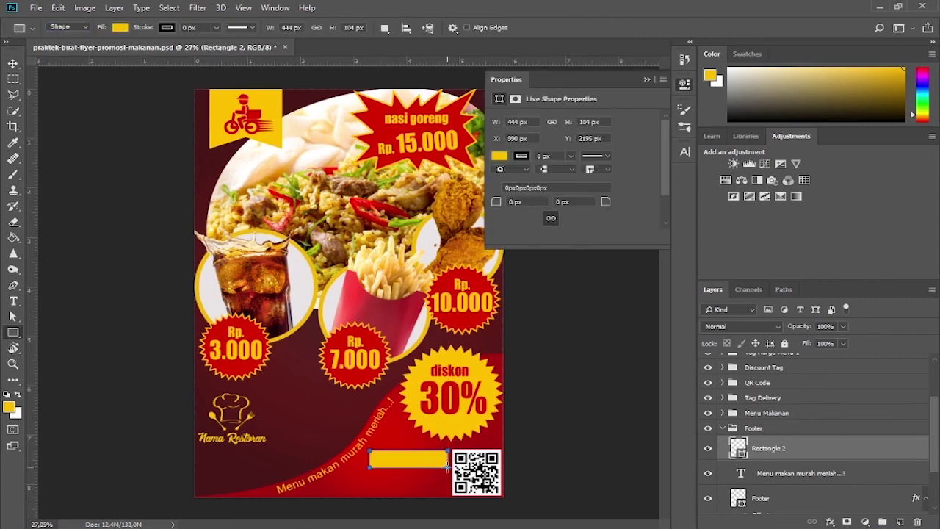
left_click(646, 79)
key("v")
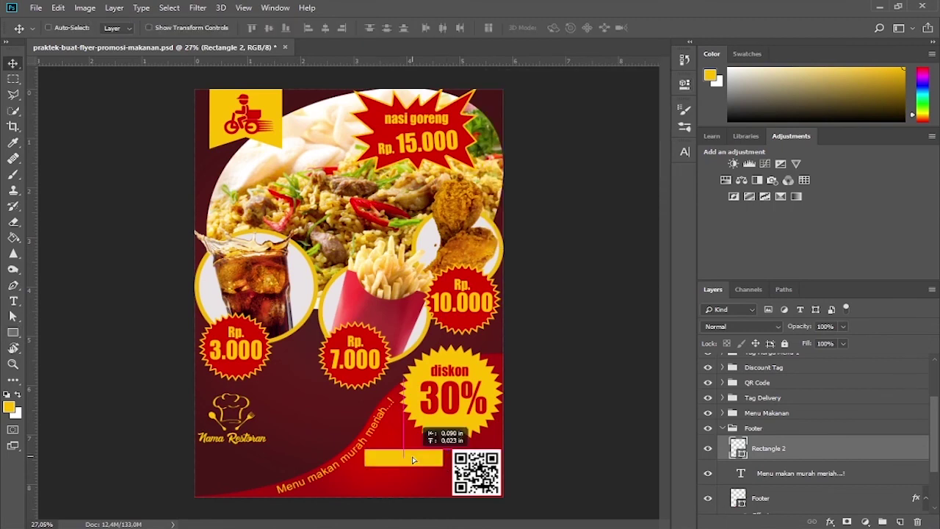
Step: Shrink the QR code into the flyer's lower corner and widen the yellow rectangle beside it
left_click(759, 384)
key("ctrl+t")
left_click_drag(449, 448, 457, 456)
key("shift+Down")
key("shift+Down")
key("shift+Down")
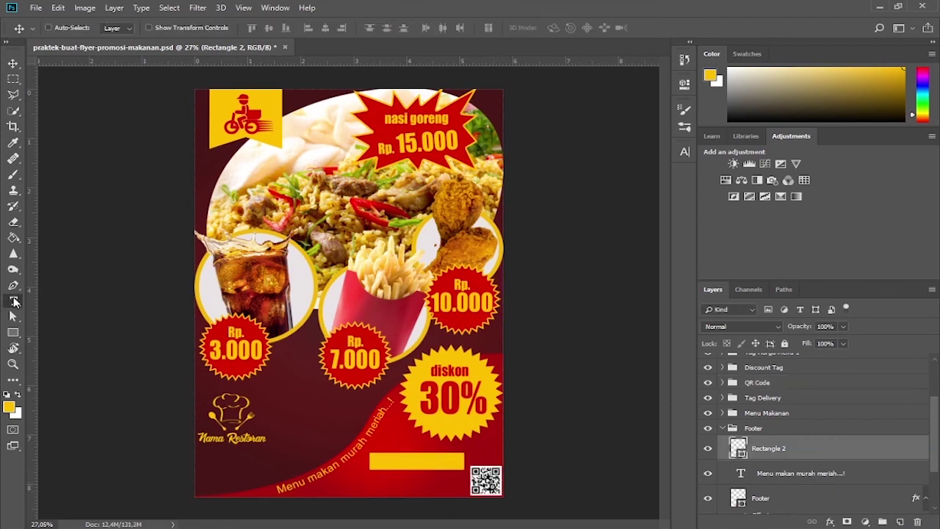
Step: Add the red Impact 15 pt text "Hubungi sekarang:" on the yellow rectangle with a -5 pt baseline shift
left_click(14, 301)
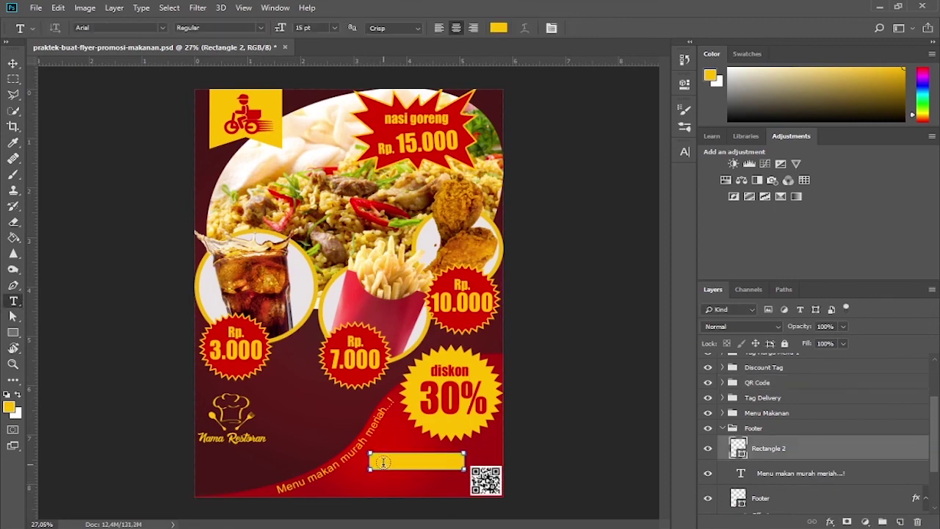
left_click(417, 463)
type("Hubungi sekarang")
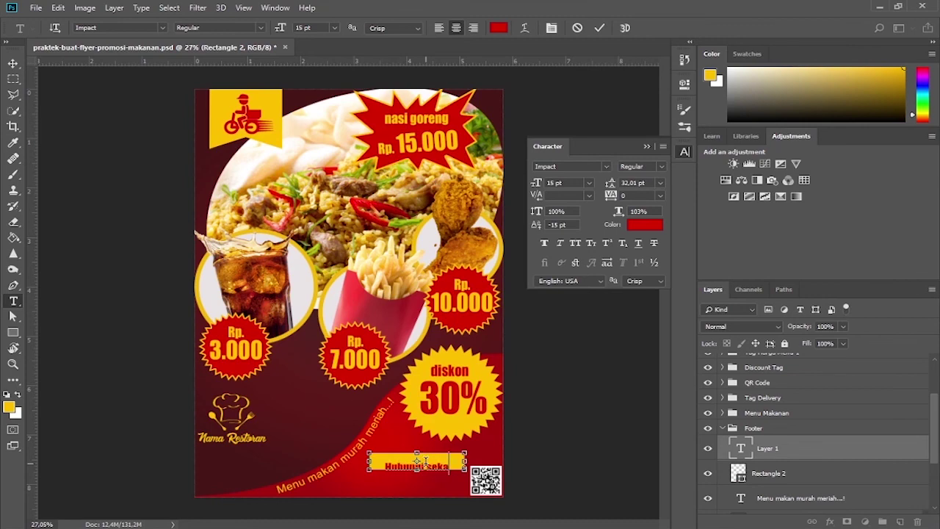
key("ctrl+a")
left_click_drag(535, 227, 542, 228)
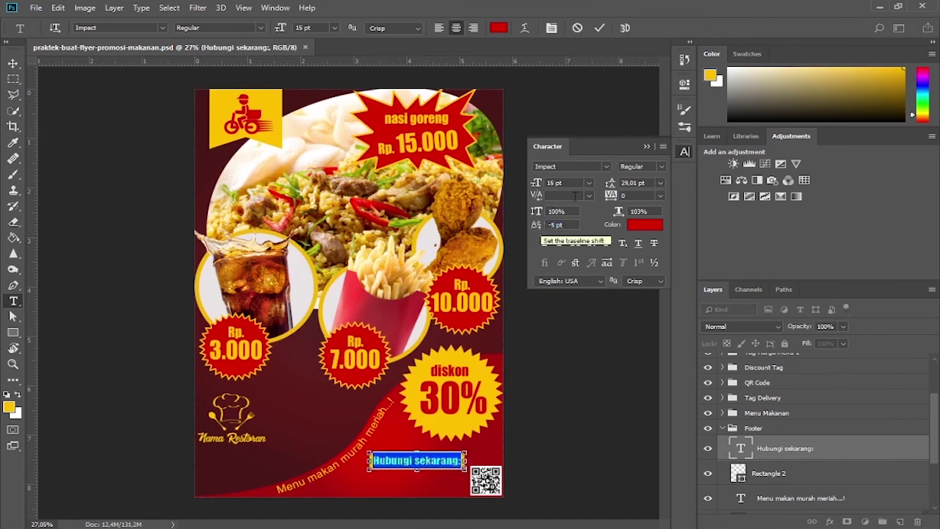
left_click(599, 28)
left_click(649, 144)
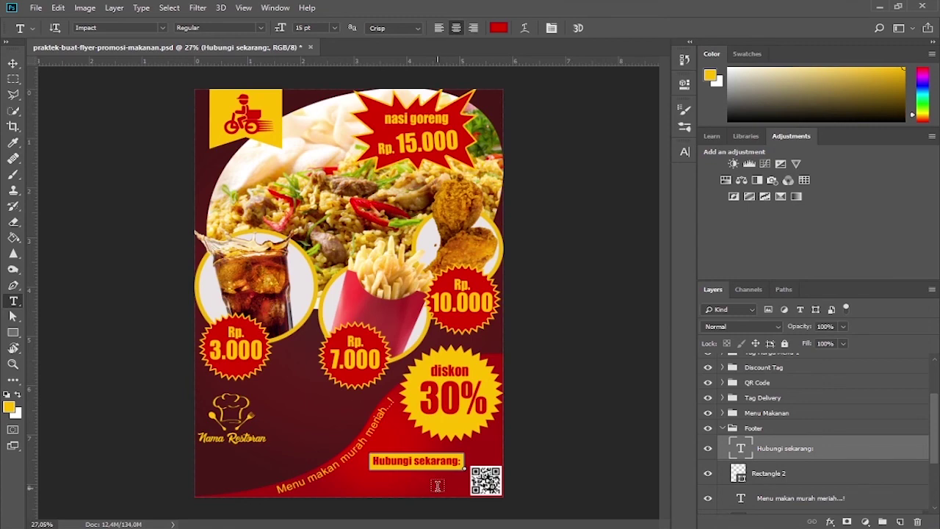
Step: Add the contact phone number in Impact 15 pt, yellow #ffc000, and position it below the "Hubungi sekarang:" label
left_click(437, 485)
left_click(498, 28)
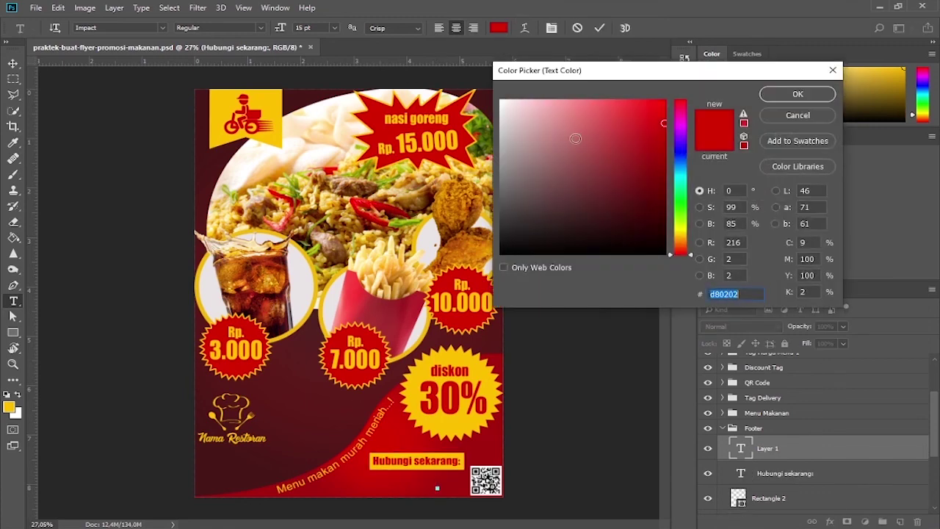
type("ffc000")
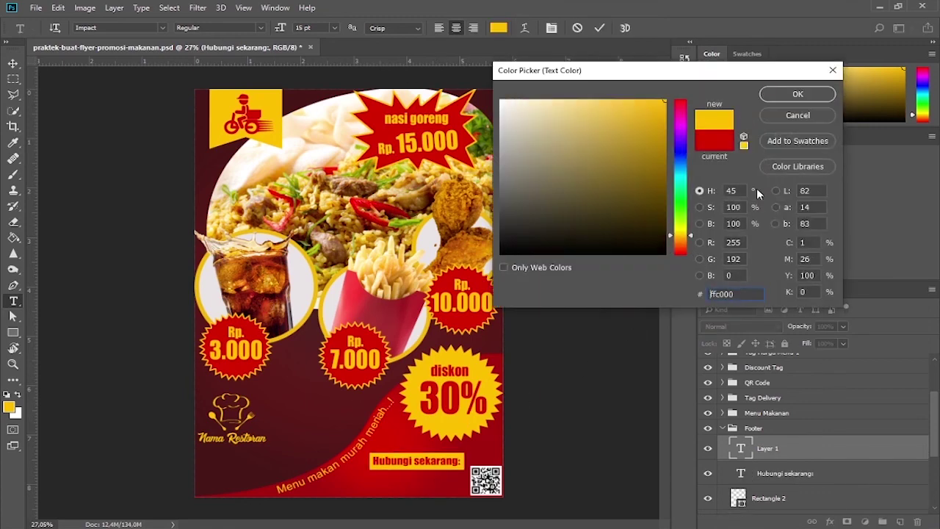
left_click(796, 95)
type("+620 123 456 789")
key("ctrl+Return")
key("v")
left_click_drag(439, 487, 416, 479)
Step: Group the phone number, "Hubungi sekarang:" text and yellow rectangle layers inside the Footer group and rename the new group
scroll(811, 488, "down", 1)
left_click(767, 488)
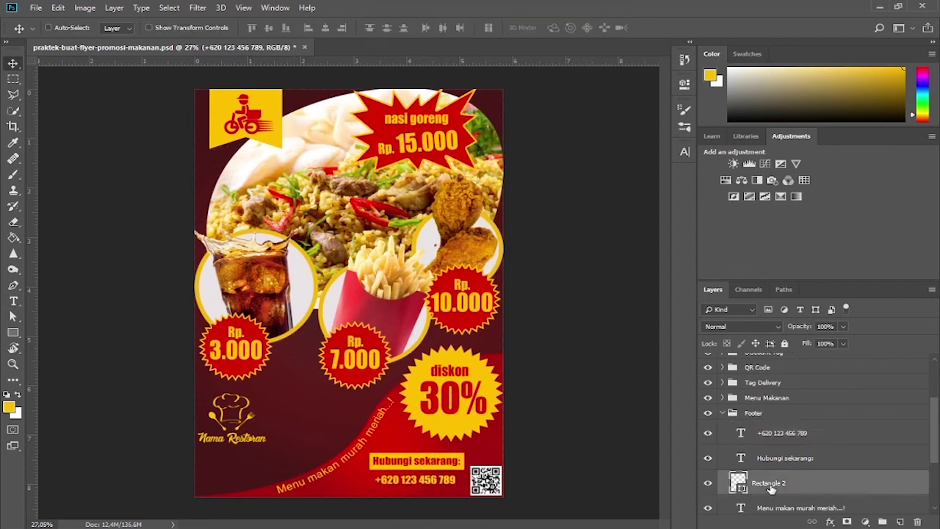
left_click(774, 462, "shift")
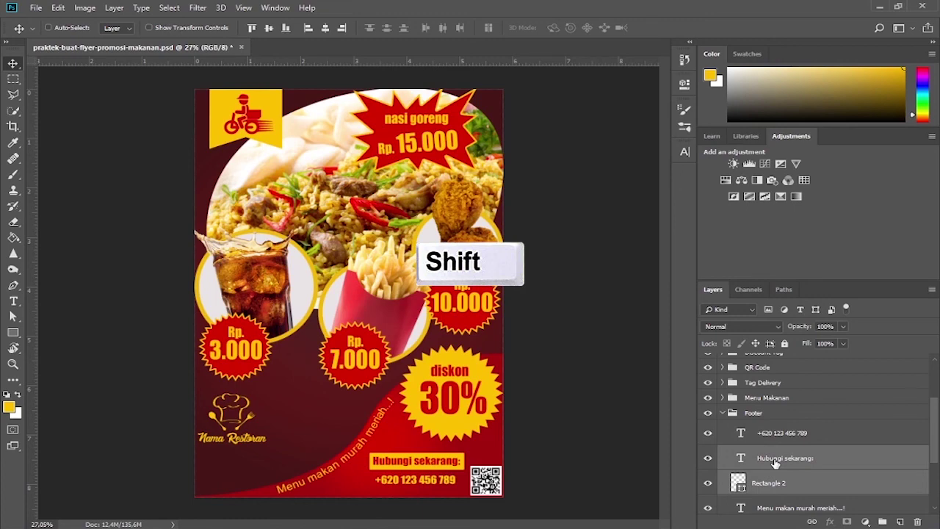
left_click(778, 434, "shift")
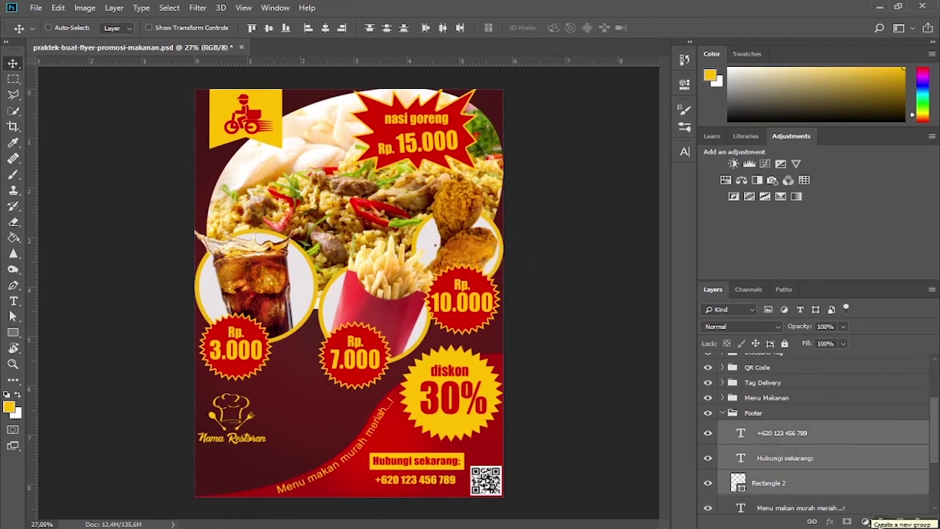
key("ctrl+g")
double_click(761, 428)
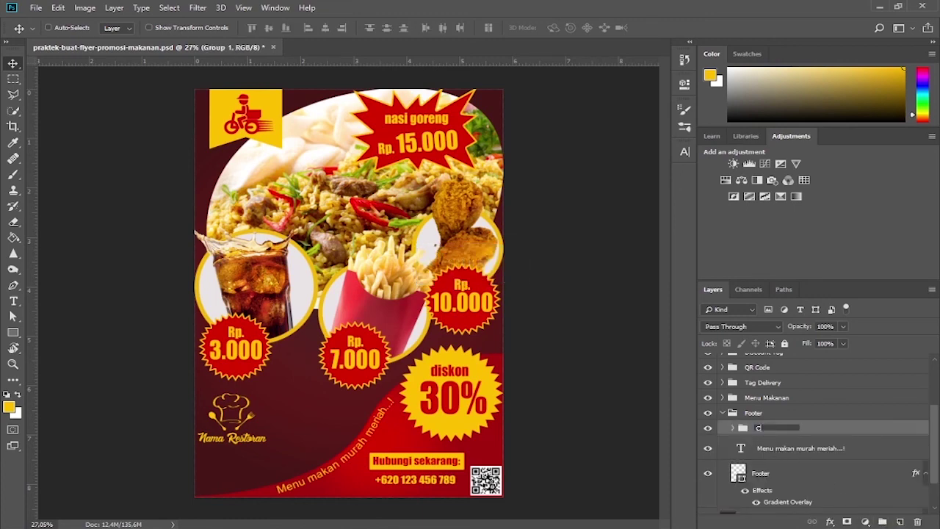
key("Return")
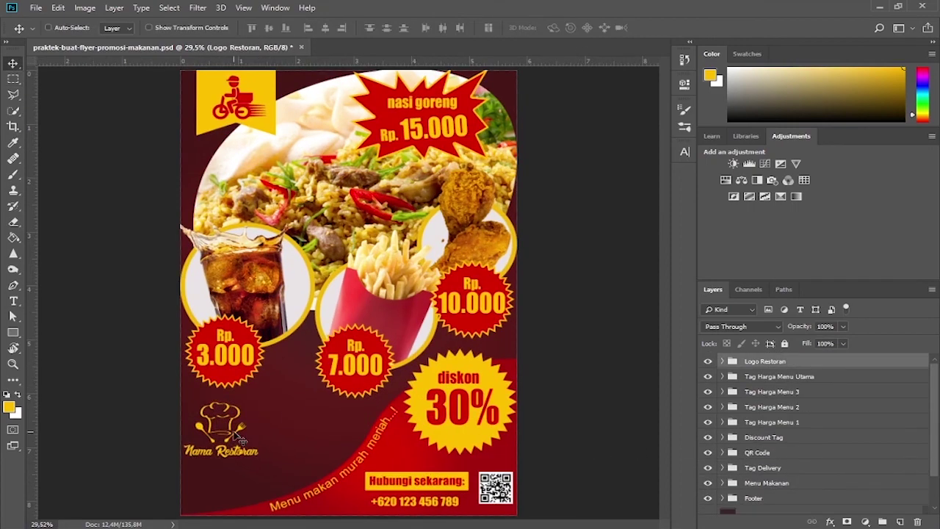
Step: Shift the nasi goreng price tag toward the flyer's left and set the delivery tag's drop shadow to Normal, 93% opacity, 5 px distance, 16 px size
left_click_drag(469, 139, 395, 139)
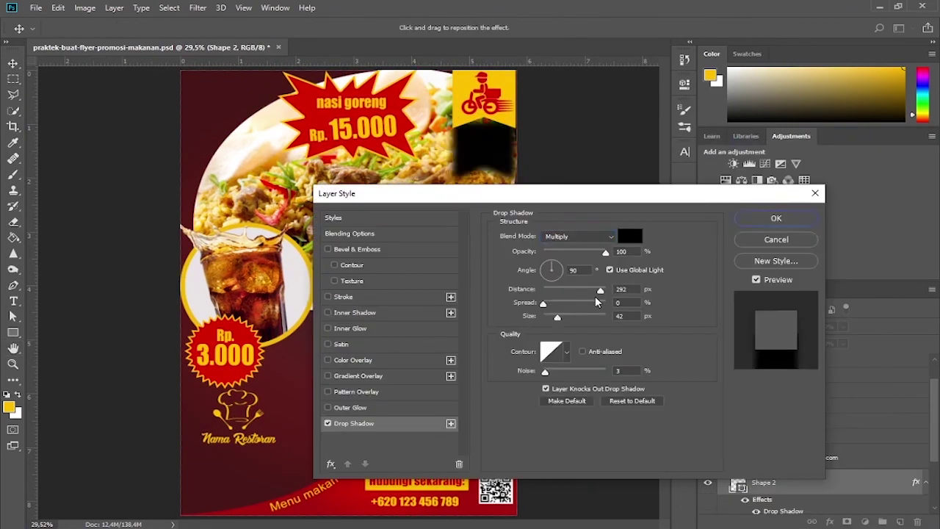
left_click_drag(544, 316, 547, 323)
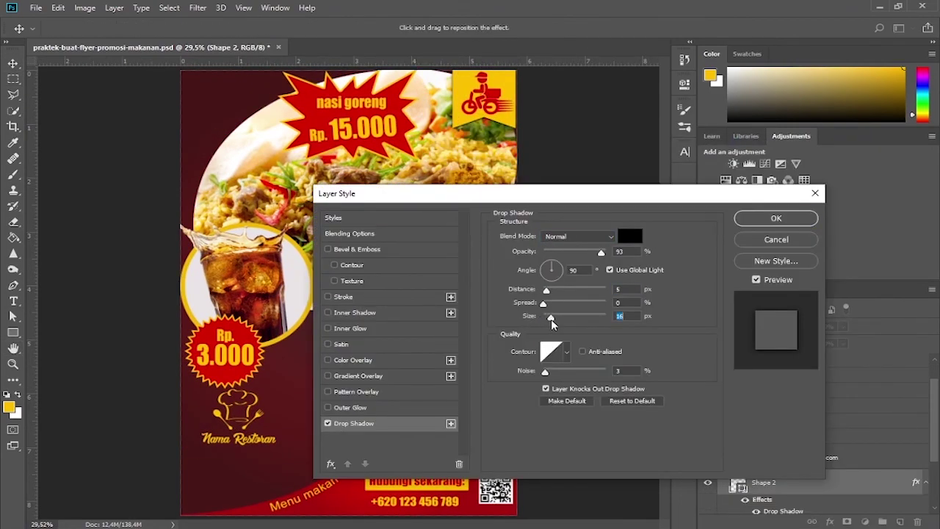